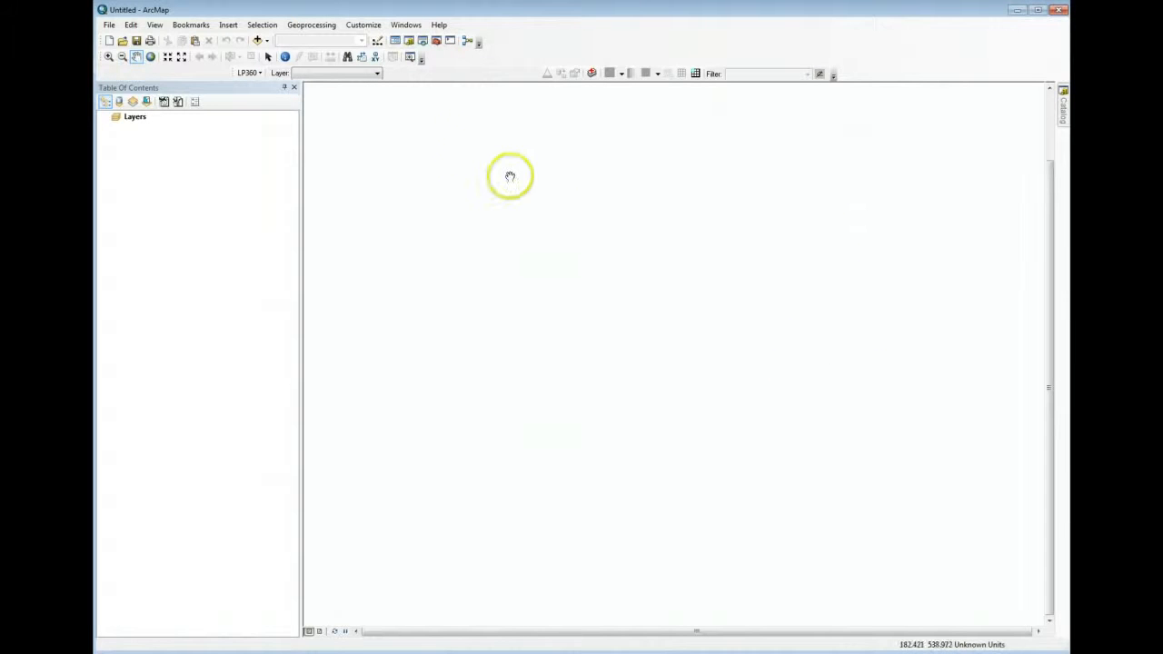
Check in the list of available extensions that LP360 is enabled, and close the list
{"action": "left_click", "coordinate": [357, 27]}
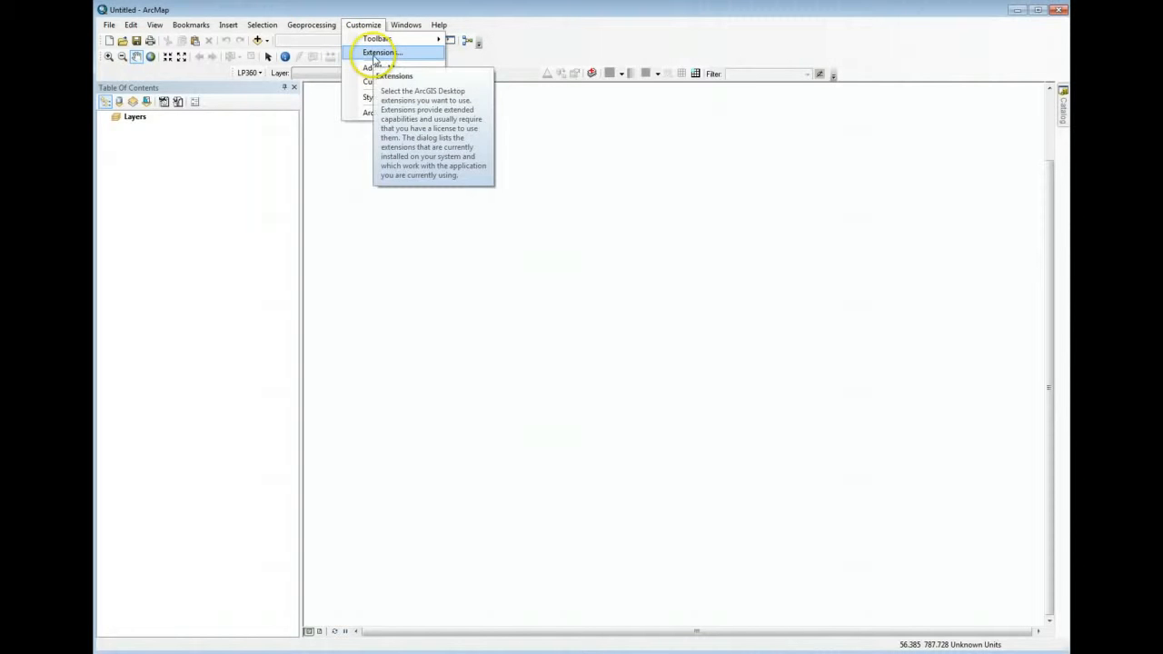
{"action": "left_click", "coordinate": [372, 55]}
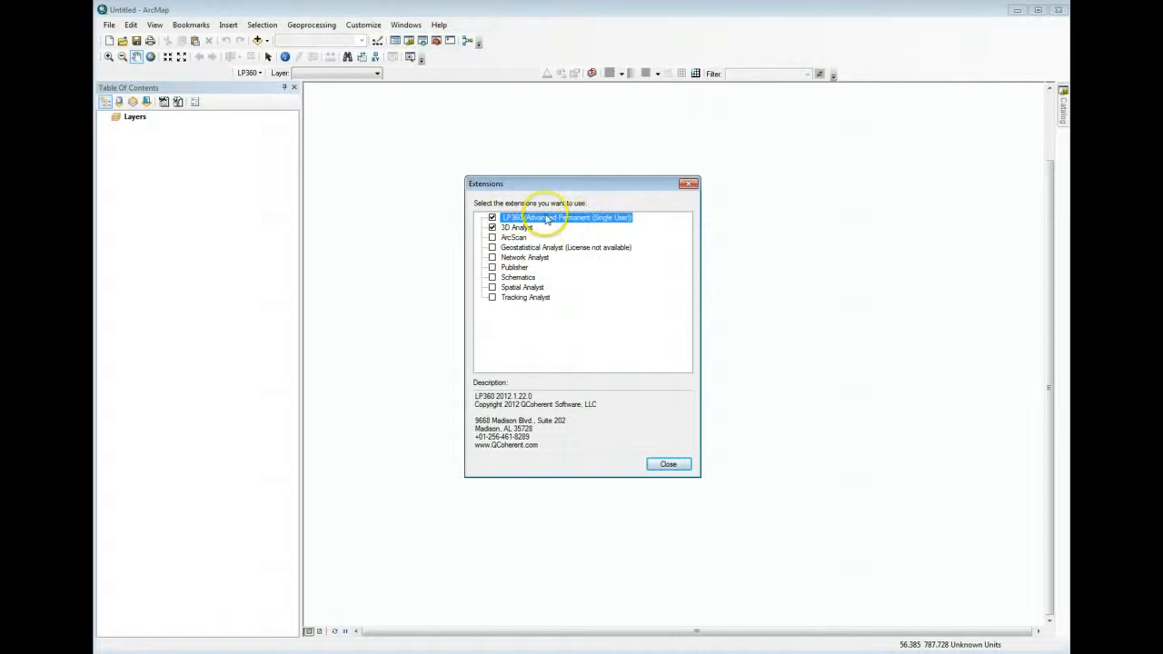
{"action": "left_click", "coordinate": [669, 464]}
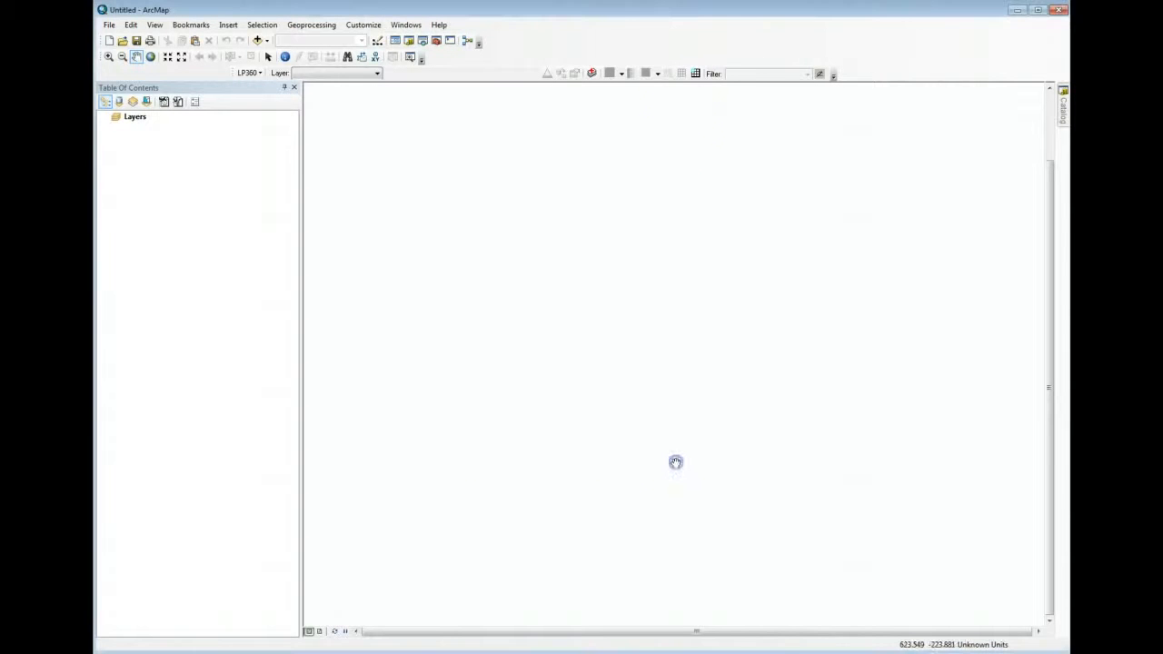
Show the LP360 Viewer Integration toolbar
{"action": "right_click", "coordinate": [646, 28]}
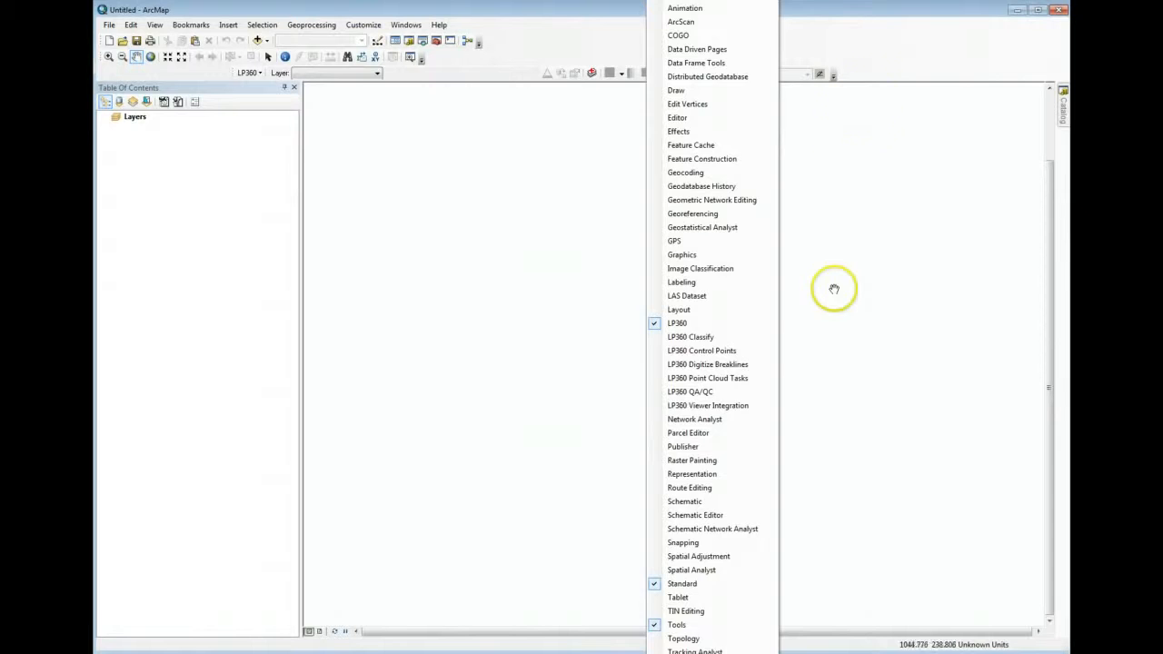
{"action": "left_click", "coordinate": [863, 99]}
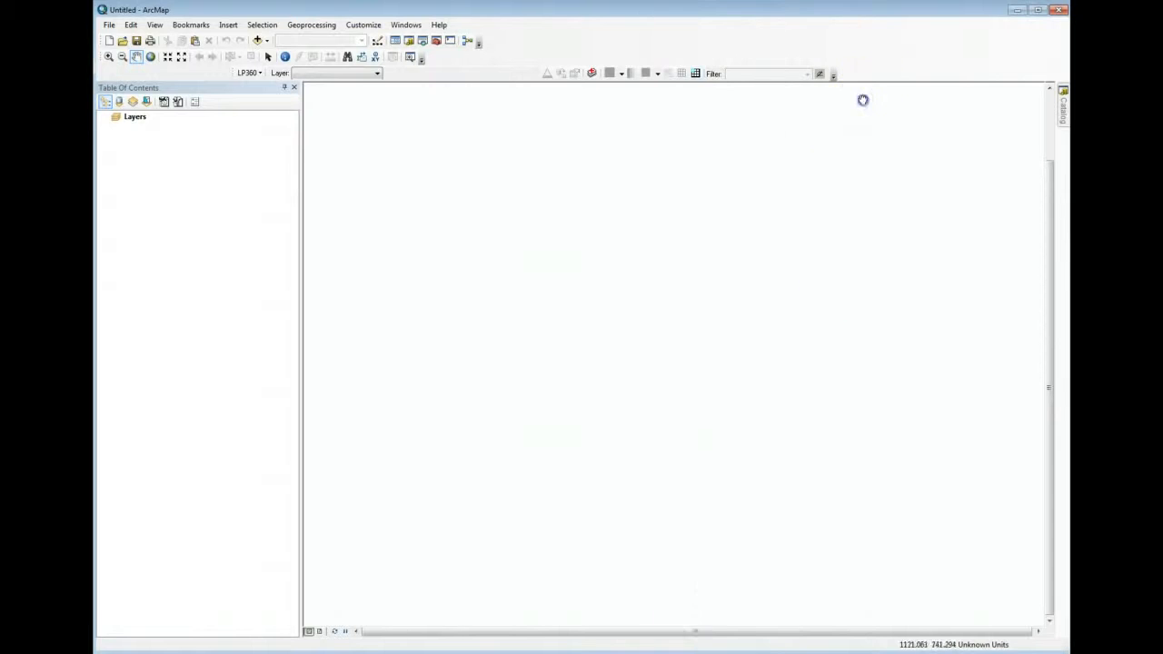
{"action": "right_click", "coordinate": [563, 34]}
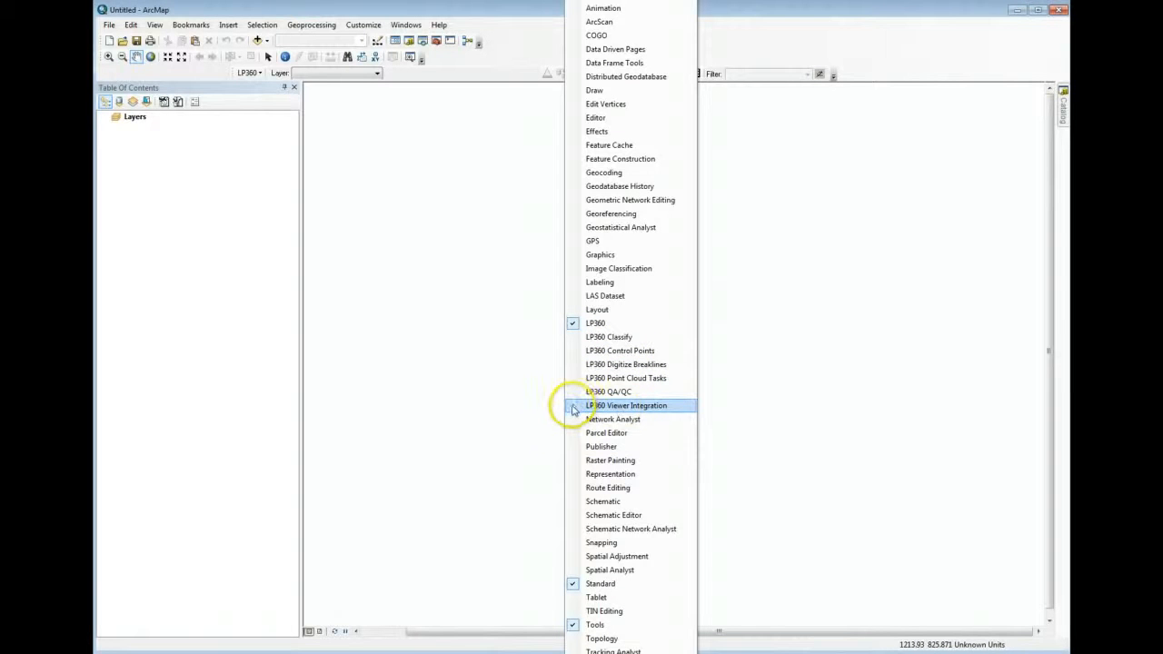
{"action": "left_click", "coordinate": [573, 409]}
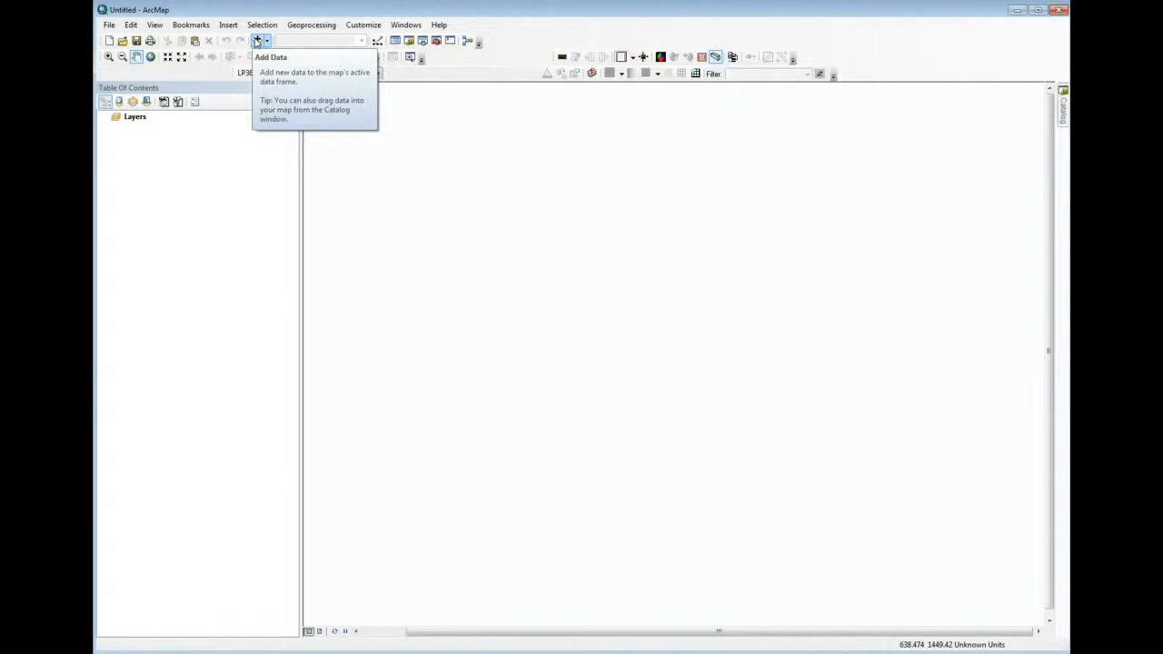
Add 5325_38355.las and 5325_38370.las to the map as a LIDAR data layer with read-only access
{"action": "left_click", "coordinate": [591, 74]}
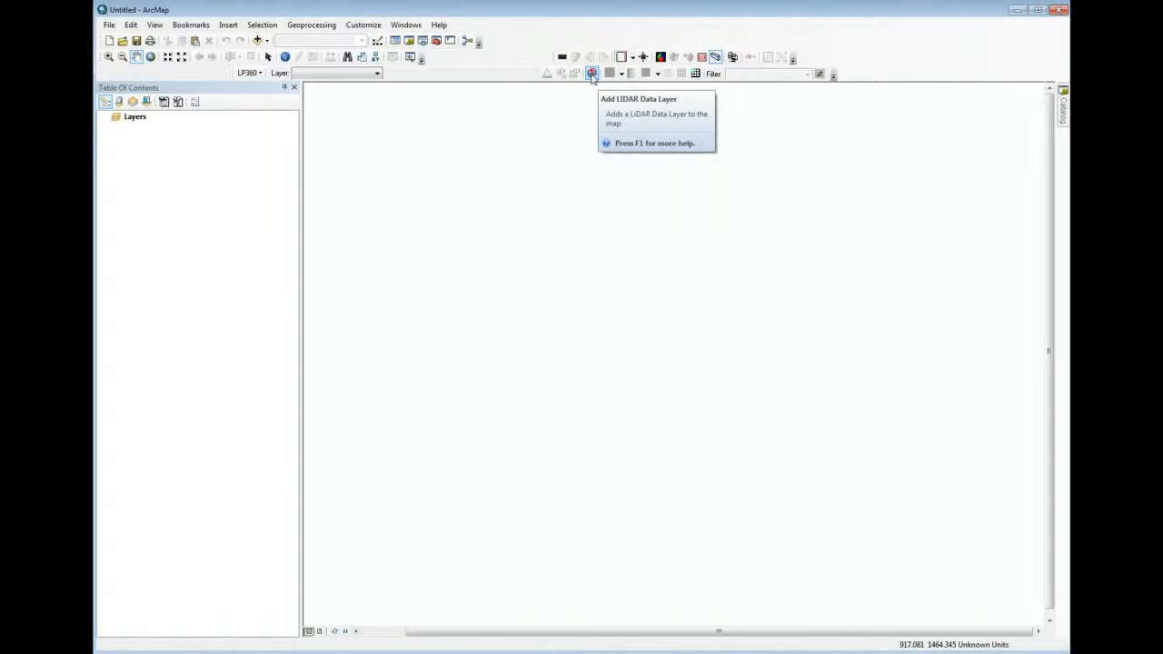
{"action": "left_click", "coordinate": [591, 75]}
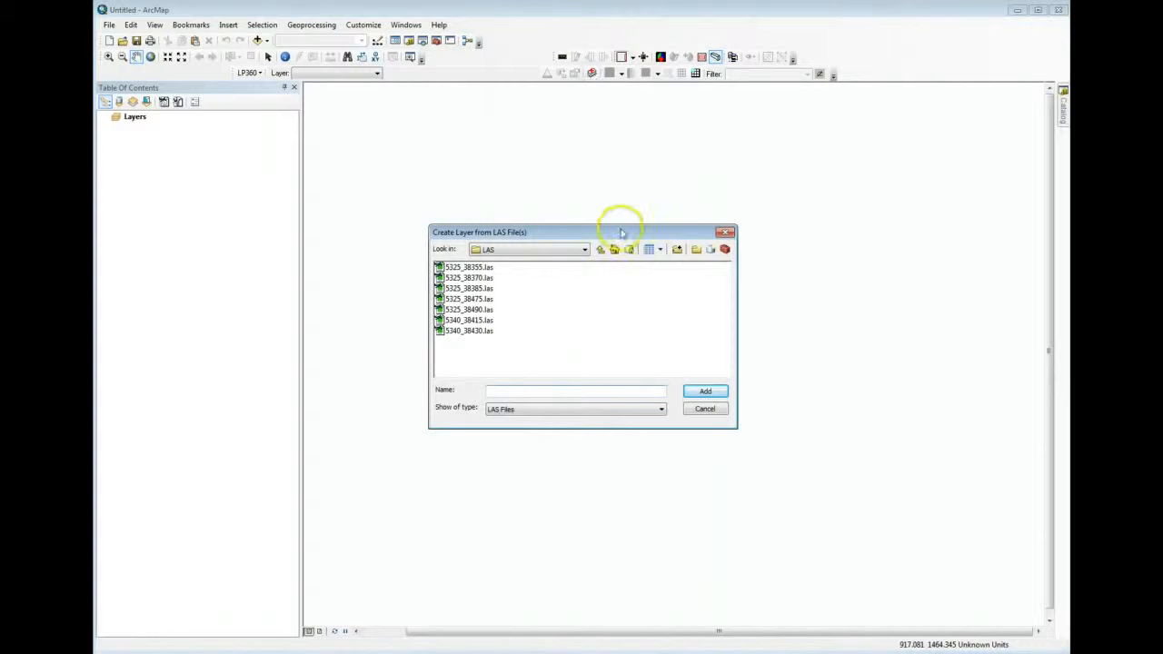
{"action": "left_click_drag", "start_coordinate": [619, 231], "coordinate": [618, 184]}
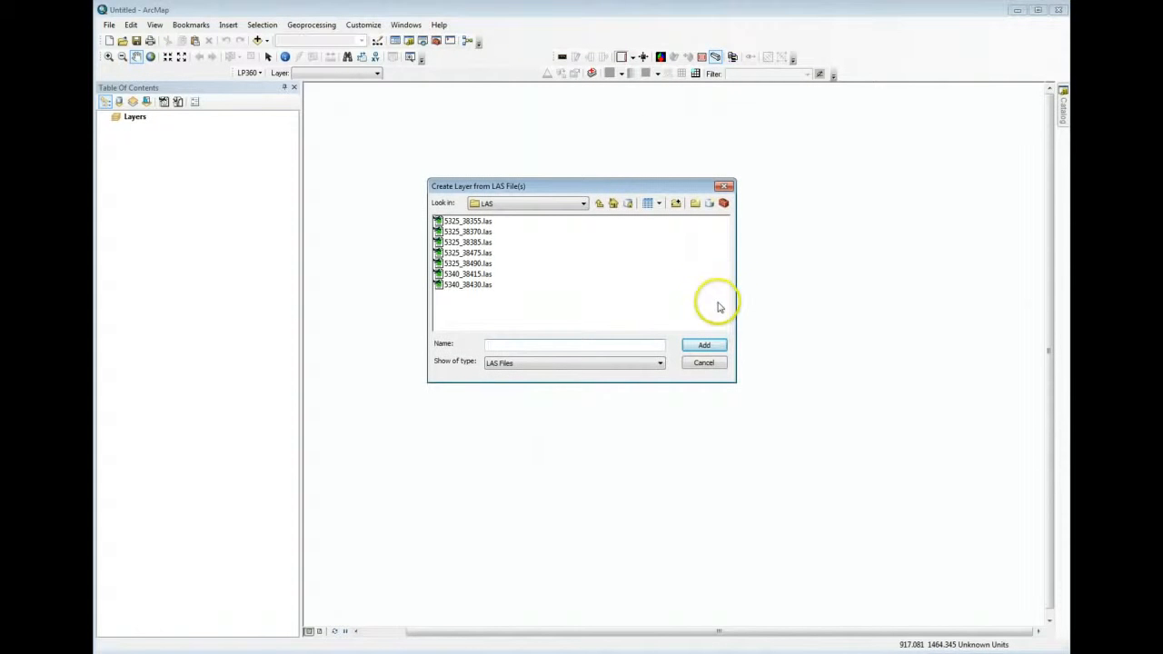
{"action": "left_click", "coordinate": [484, 222]}
{"action": "left_click", "coordinate": [485, 233], "text": "shift"}
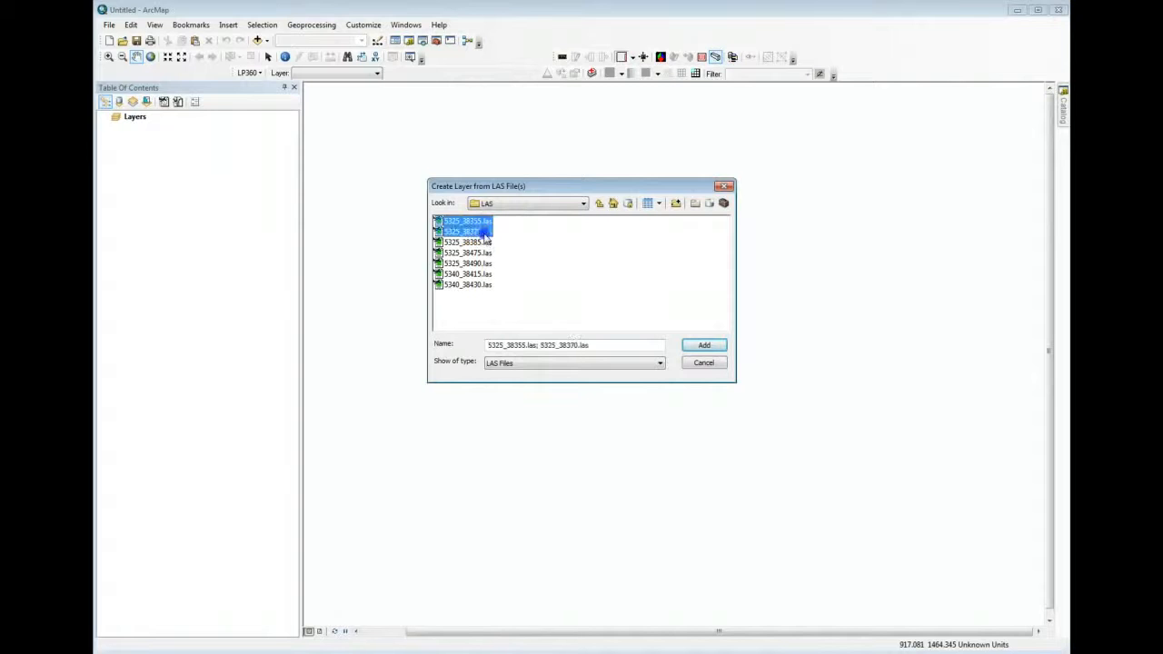
{"action": "left_click", "coordinate": [705, 347]}
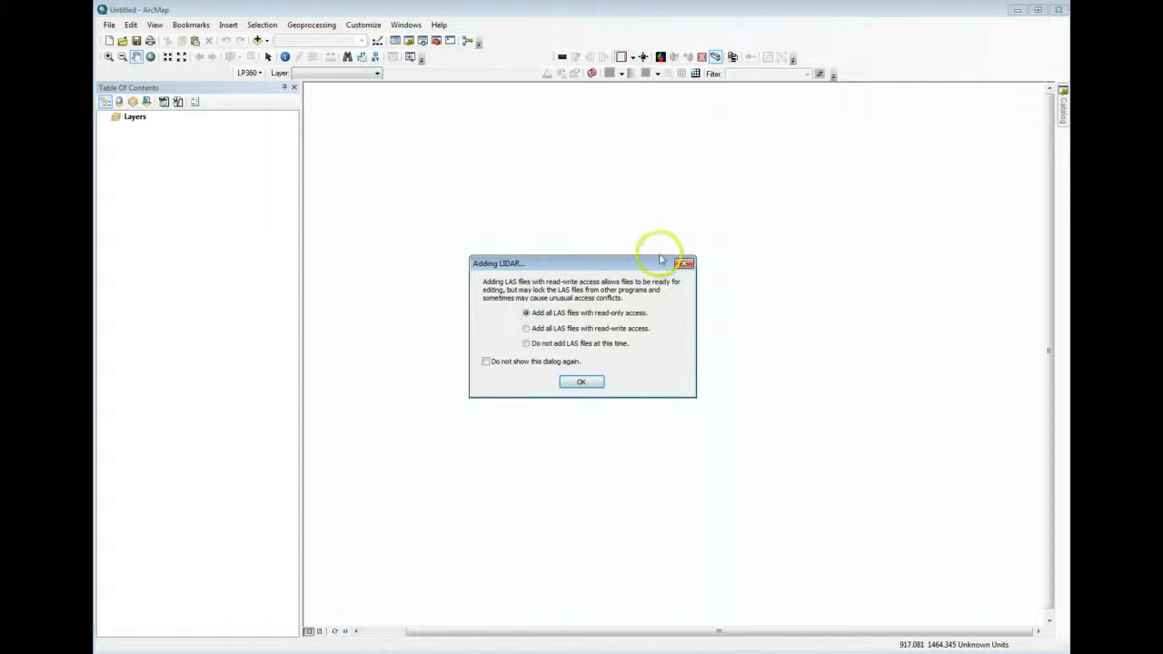
{"action": "left_click_drag", "start_coordinate": [655, 264], "coordinate": [631, 191]}
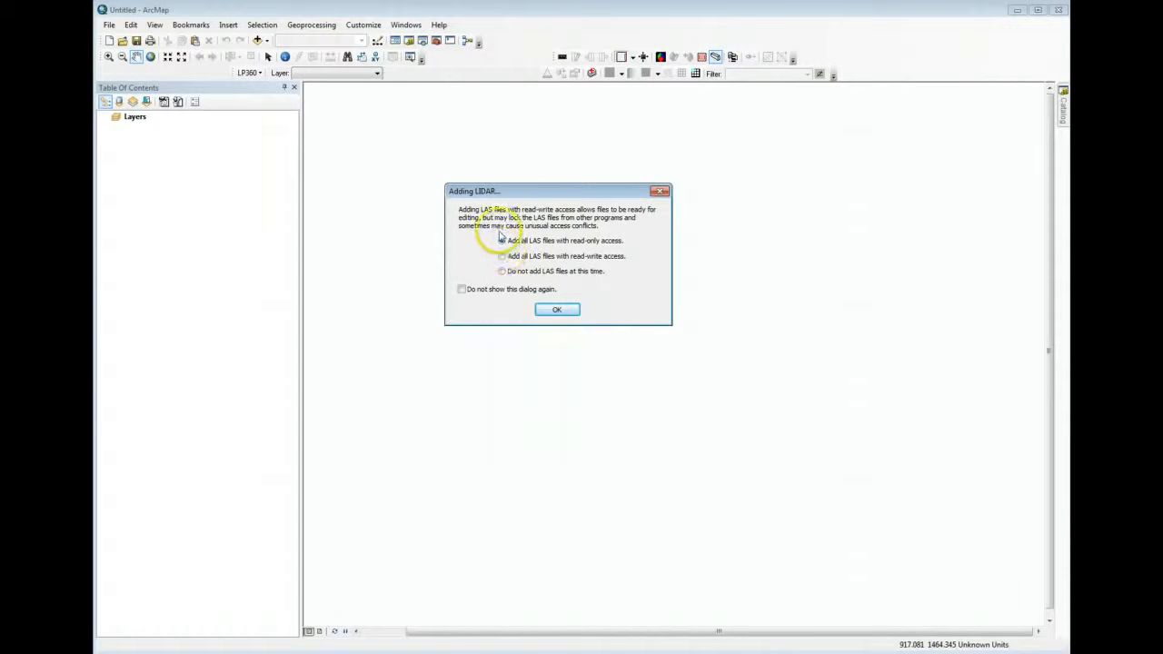
{"action": "left_click", "coordinate": [557, 310]}
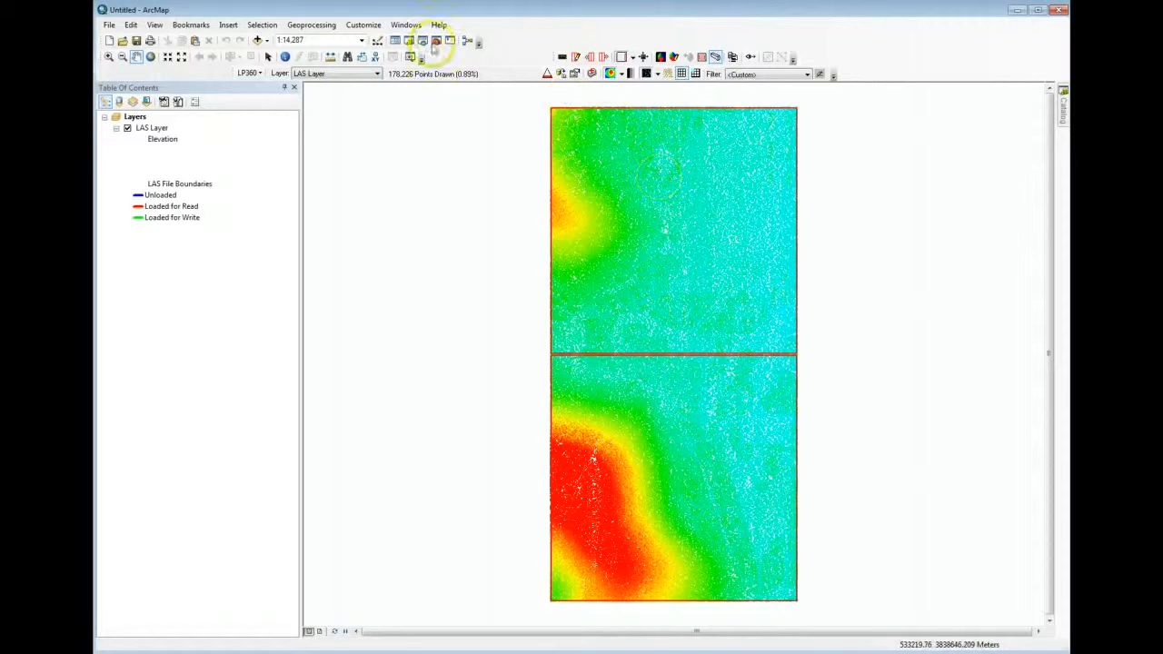
Hide the LAS file boundaries on the map and display them again
{"action": "left_click", "coordinate": [683, 75]}
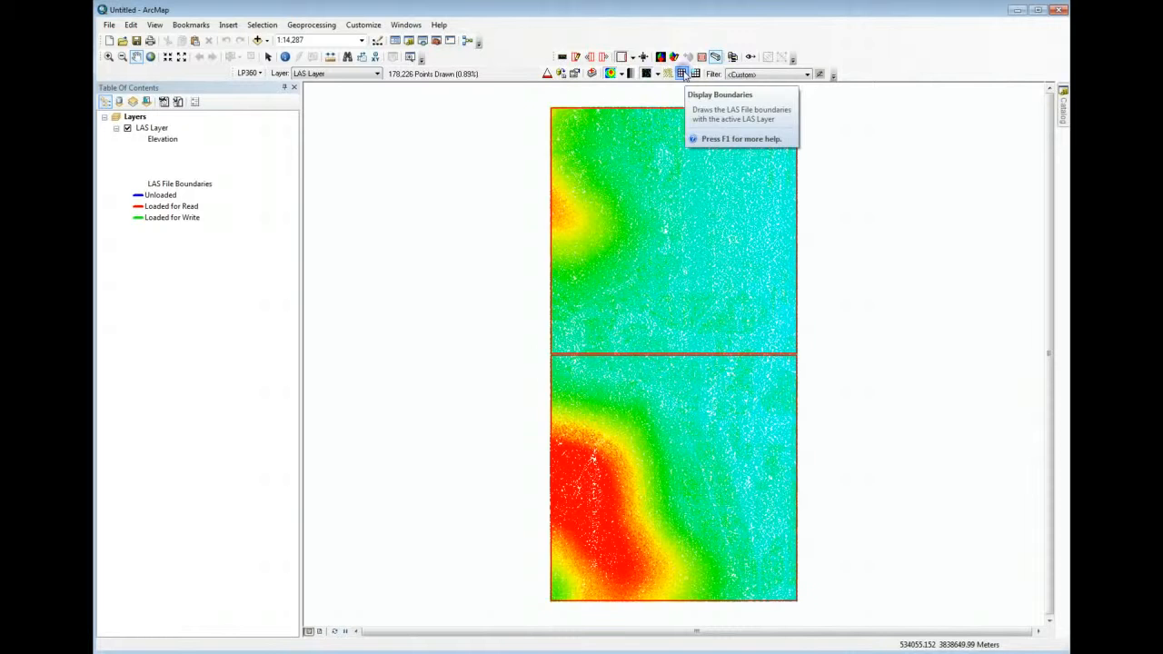
{"action": "left_click", "coordinate": [683, 74]}
{"action": "left_click", "coordinate": [684, 75]}
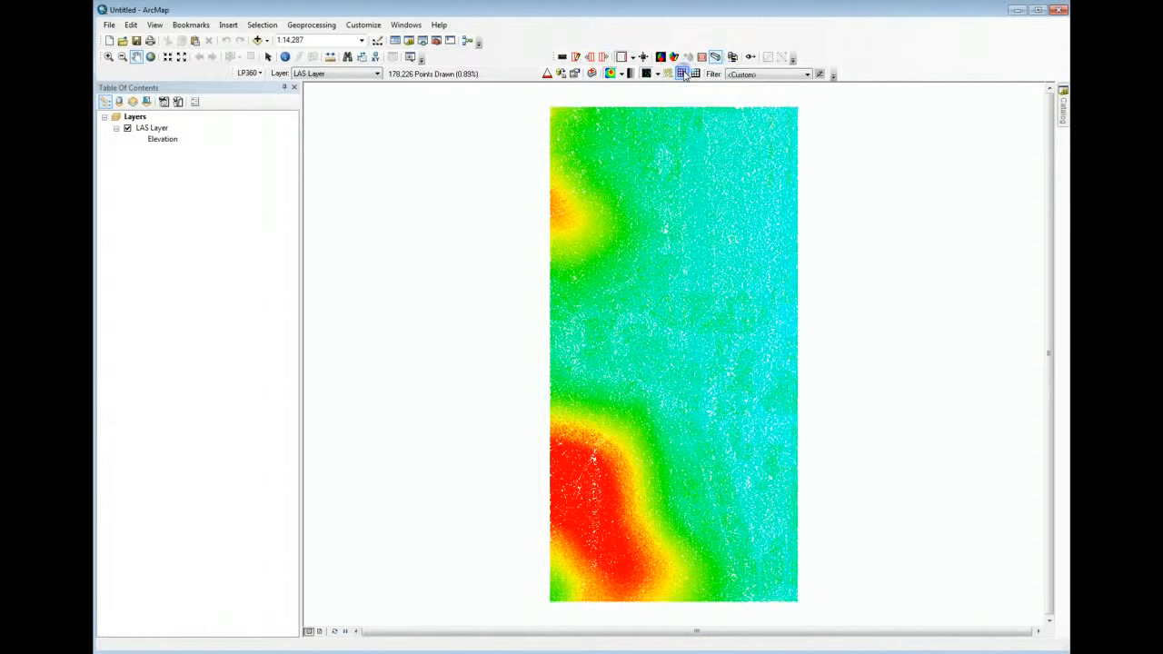
{"action": "left_click", "coordinate": [684, 74]}
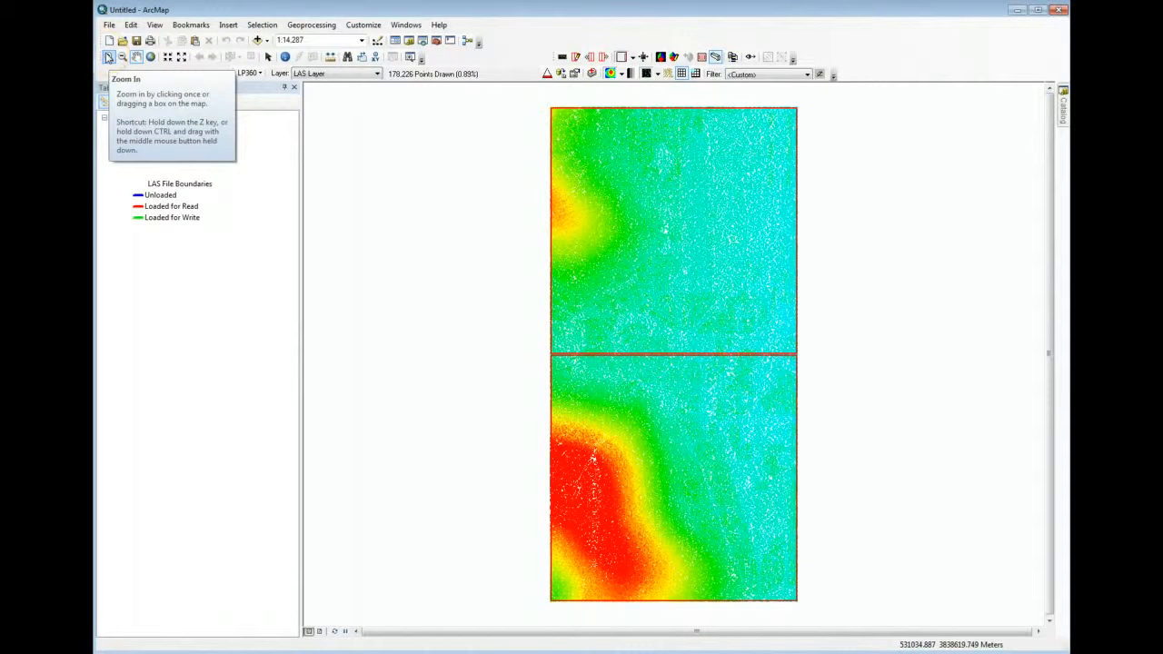
Examine the elevation-coloured LAS points at different scales and positions, including the full extent
{"action": "left_click", "coordinate": [108, 57]}
{"action": "left_click", "coordinate": [692, 255]}
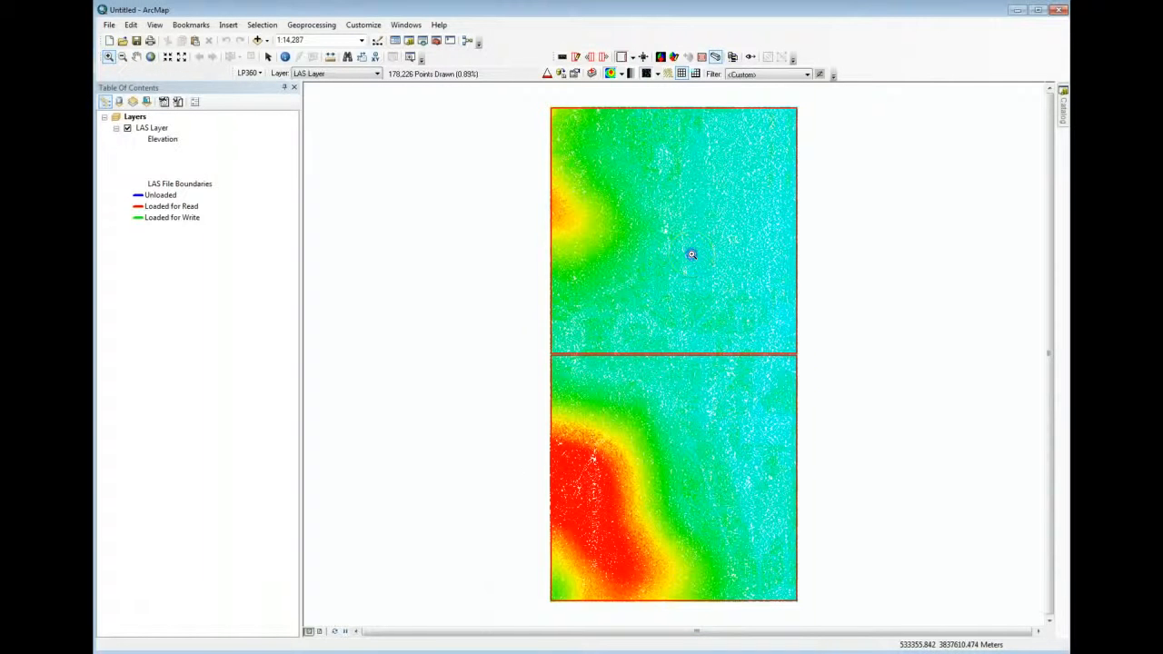
{"action": "left_click", "coordinate": [692, 256]}
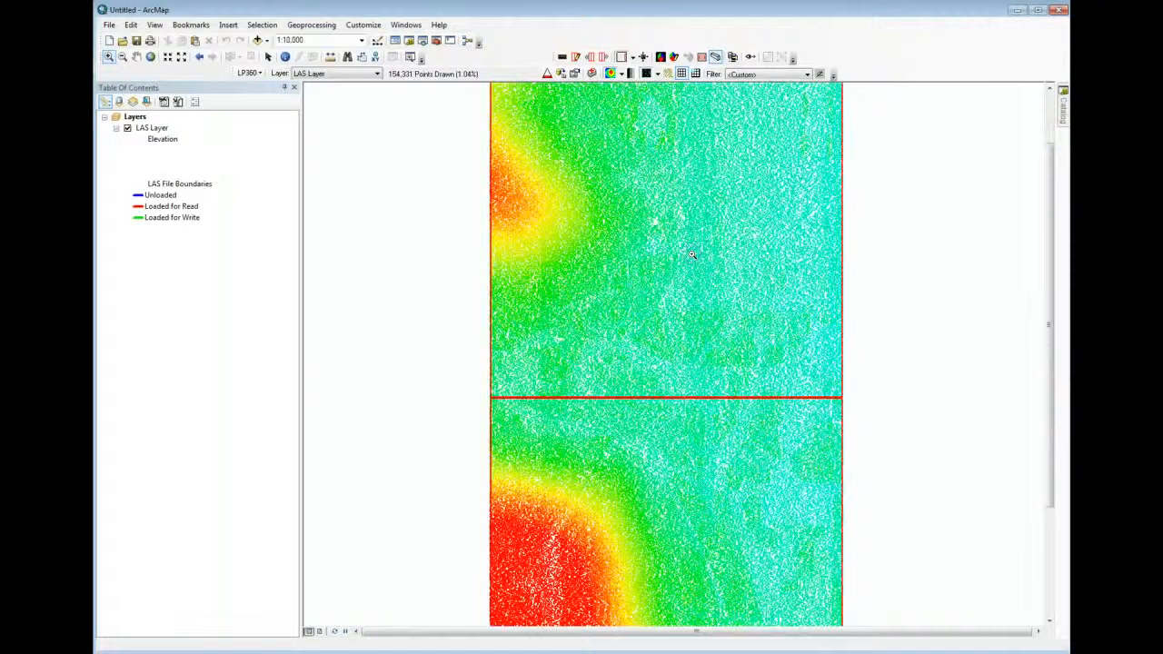
{"action": "scroll", "coordinate": [691, 256], "scroll_direction": "up", "scroll_amount": 4}
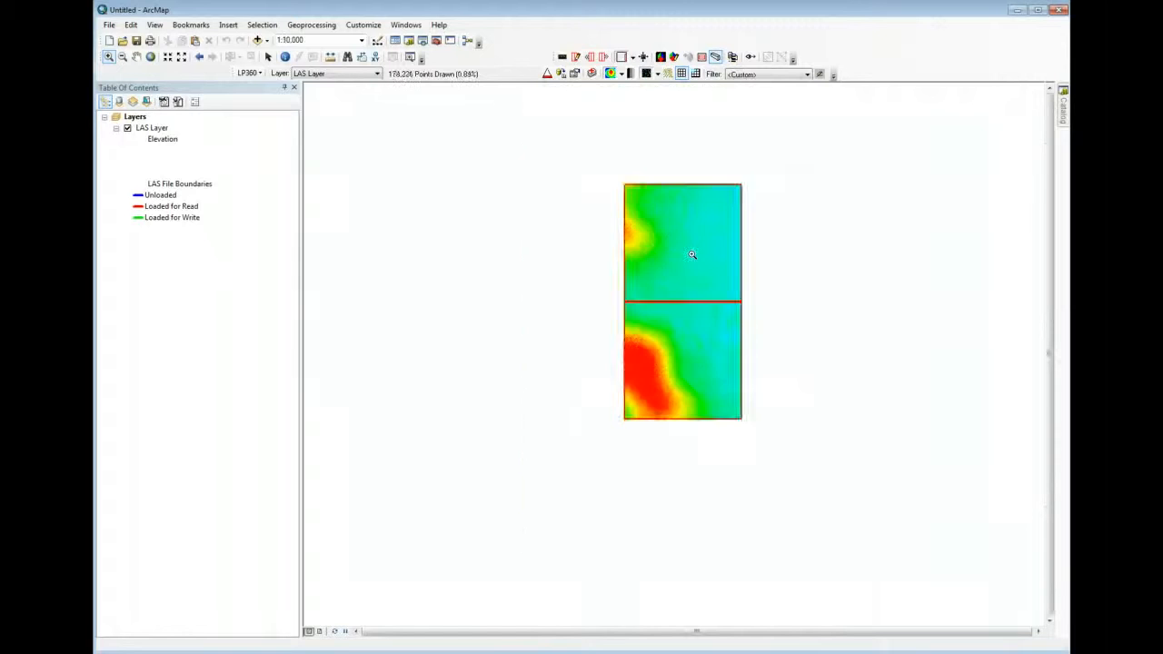
{"action": "scroll", "coordinate": [691, 255], "scroll_direction": "down", "scroll_amount": 5}
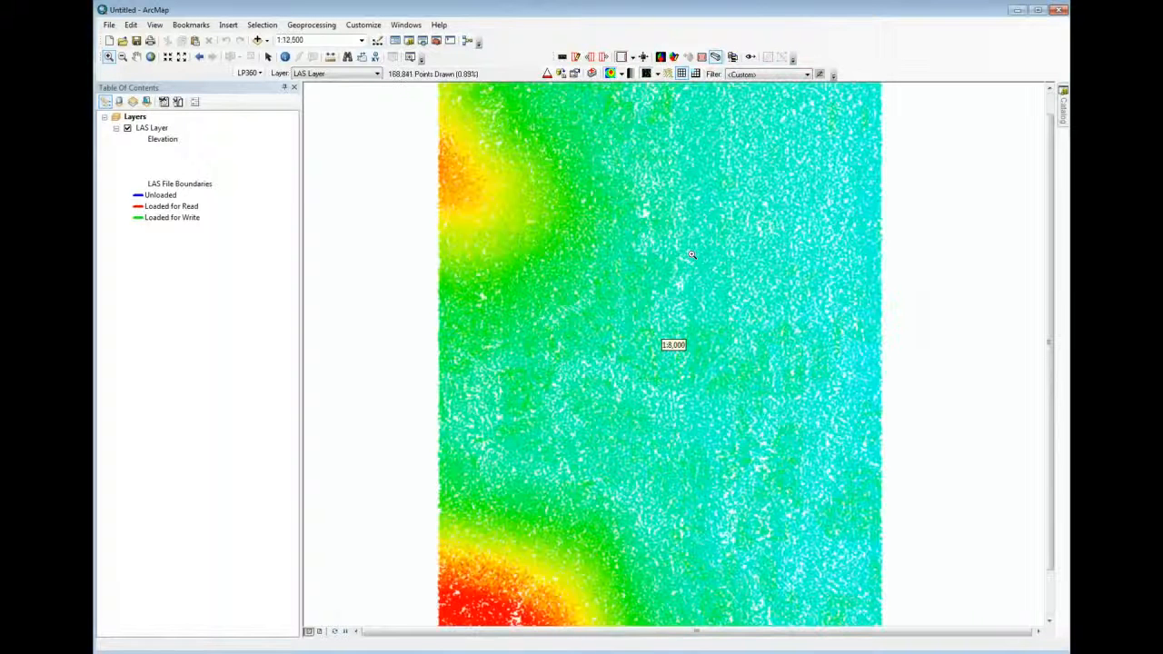
{"action": "scroll", "coordinate": [691, 255], "scroll_direction": "up", "scroll_amount": 3}
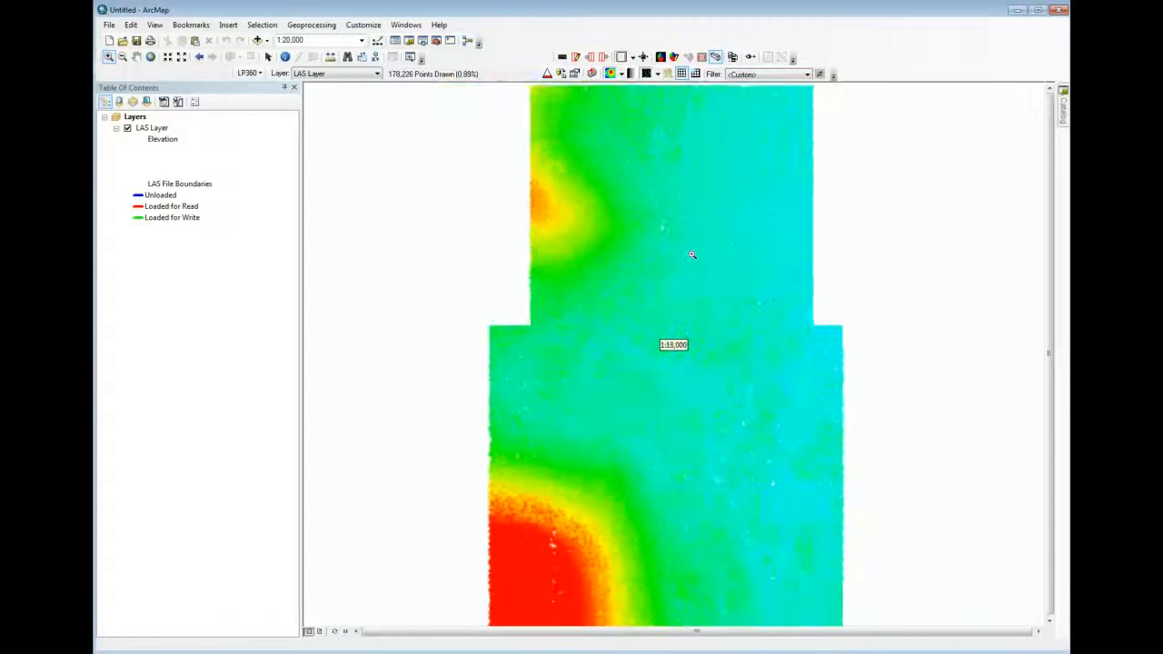
{"action": "left_click", "coordinate": [136, 57]}
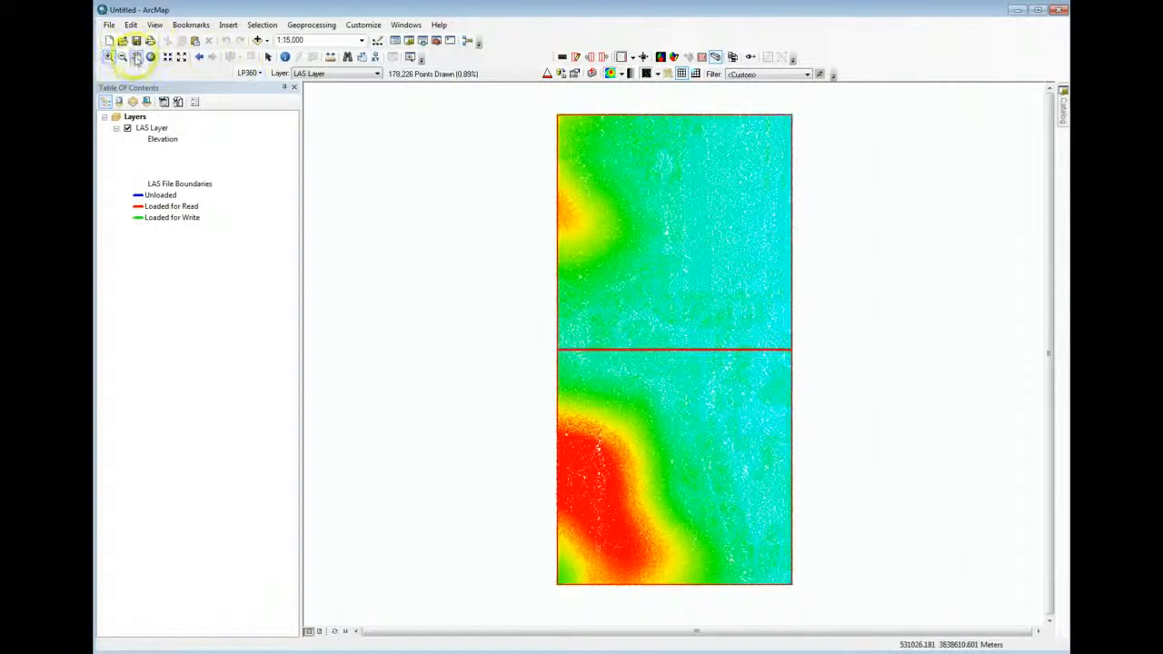
{"action": "left_click_drag", "start_coordinate": [619, 227], "coordinate": [564, 241]}
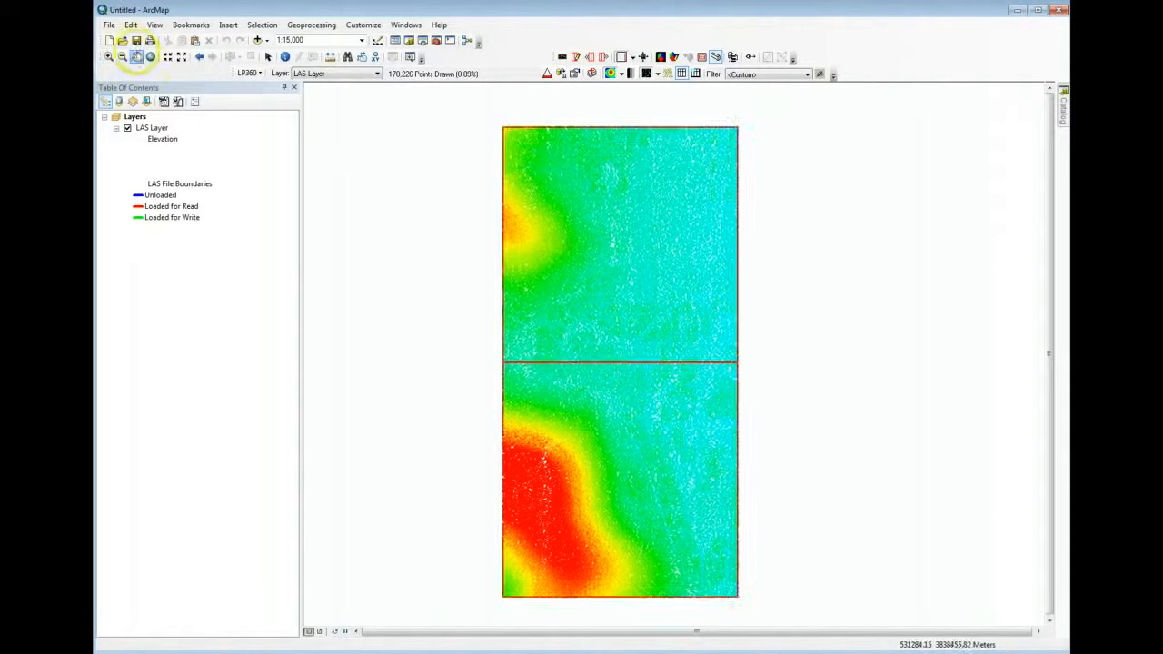
{"action": "left_click", "coordinate": [151, 57]}
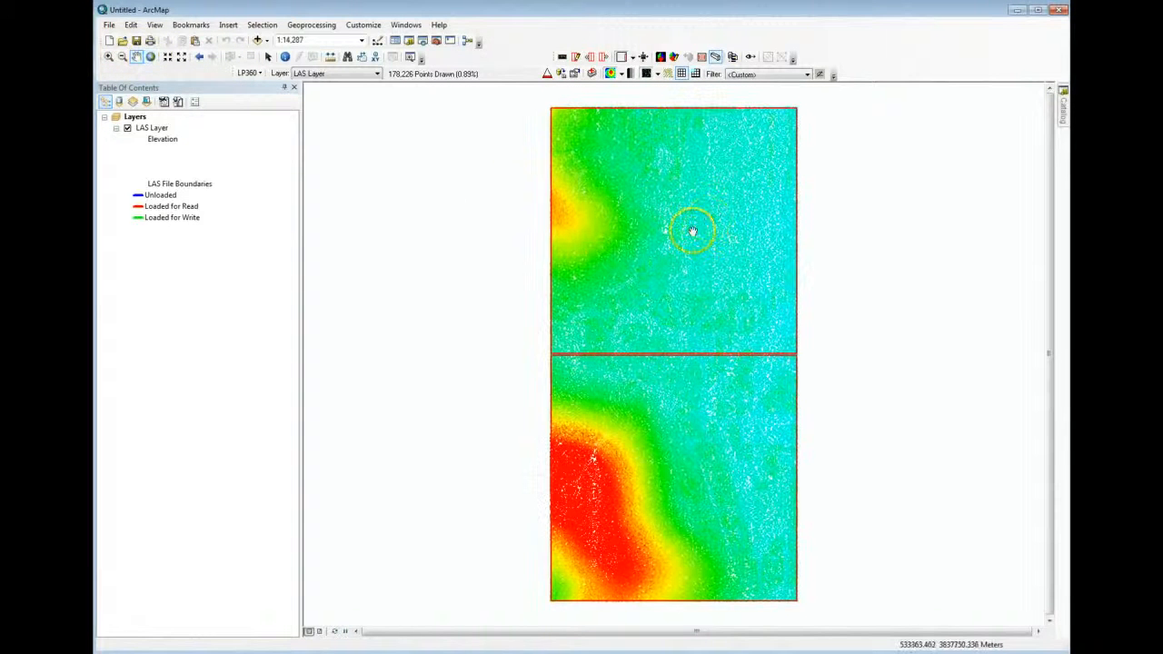
{"action": "scroll", "coordinate": [692, 231], "scroll_direction": "up", "scroll_amount": 3}
{"action": "scroll", "coordinate": [692, 232], "scroll_direction": "down", "scroll_amount": 2}
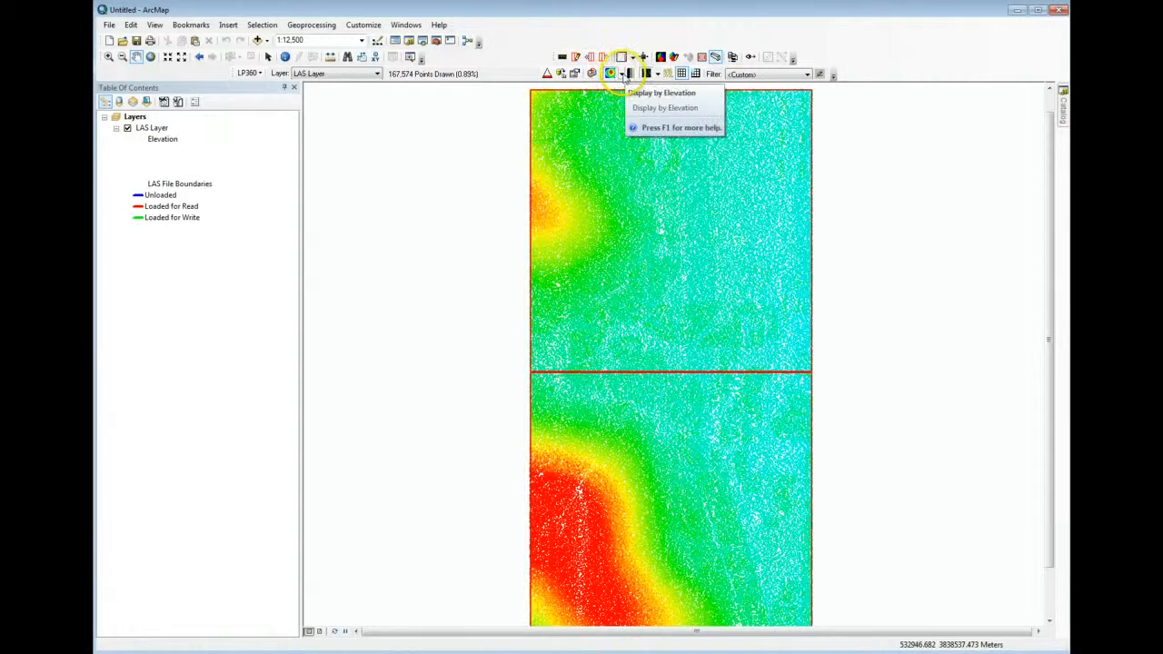
Display the LAS layer's points by ColorBand, and switch the display to Classification
{"action": "left_click", "coordinate": [624, 77]}
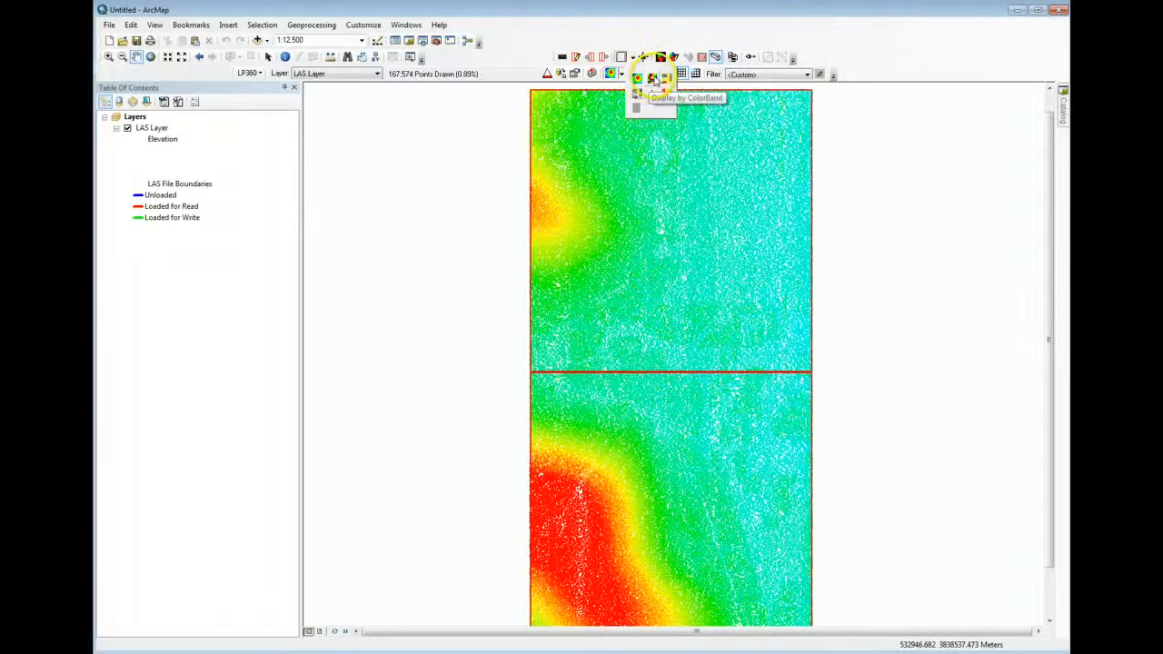
{"action": "left_click", "coordinate": [654, 80]}
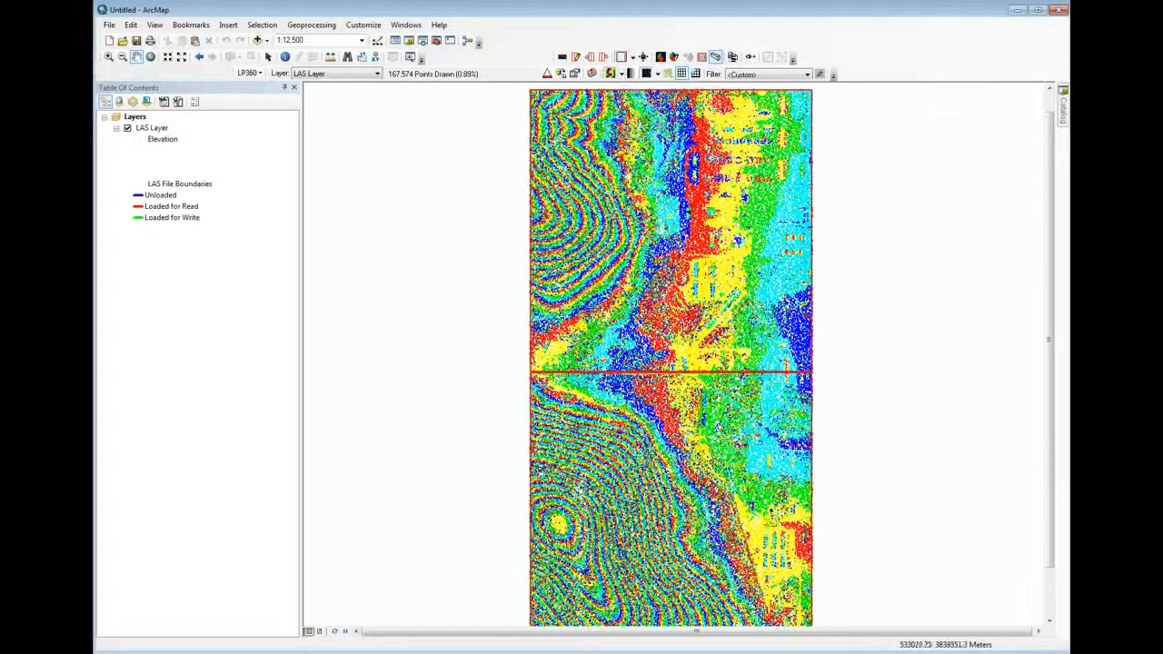
{"action": "left_click", "coordinate": [622, 73]}
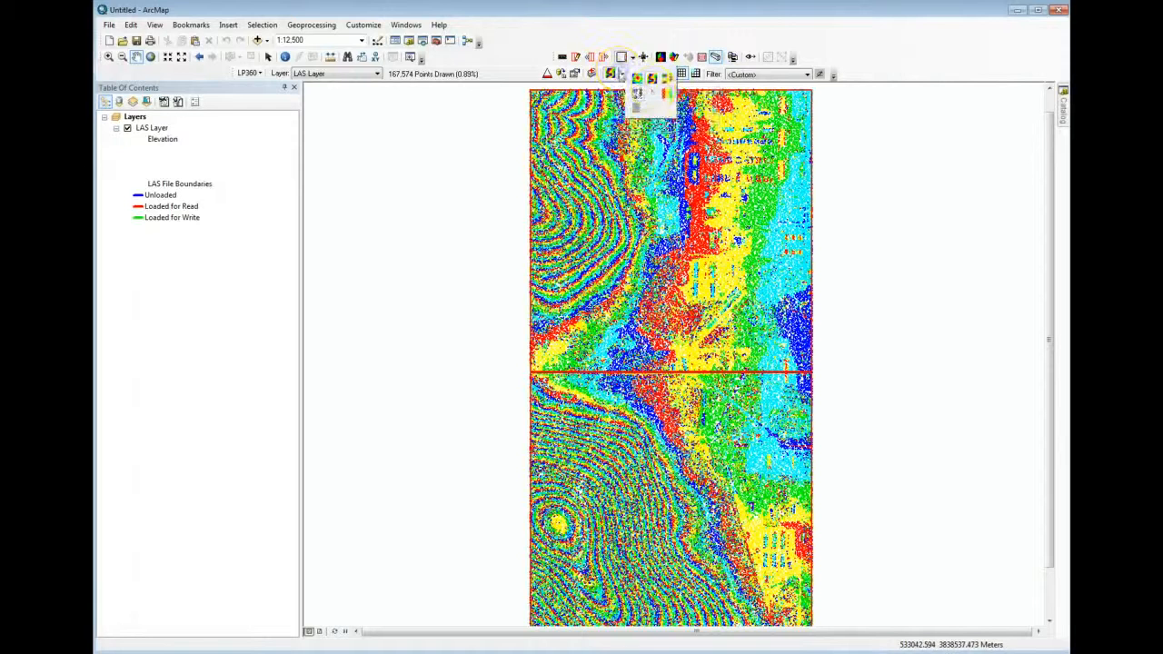
{"action": "left_click", "coordinate": [667, 80]}
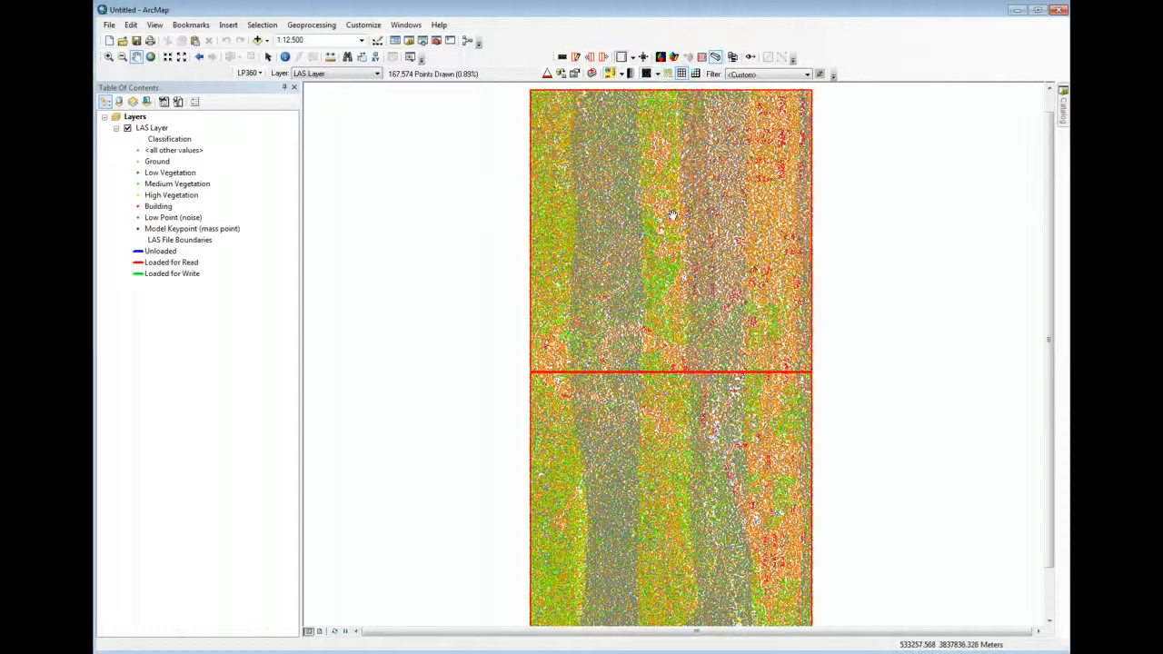
Examine the classified ground, vegetation and building points up close at a scale of 1:800
{"action": "left_click", "coordinate": [681, 186]}
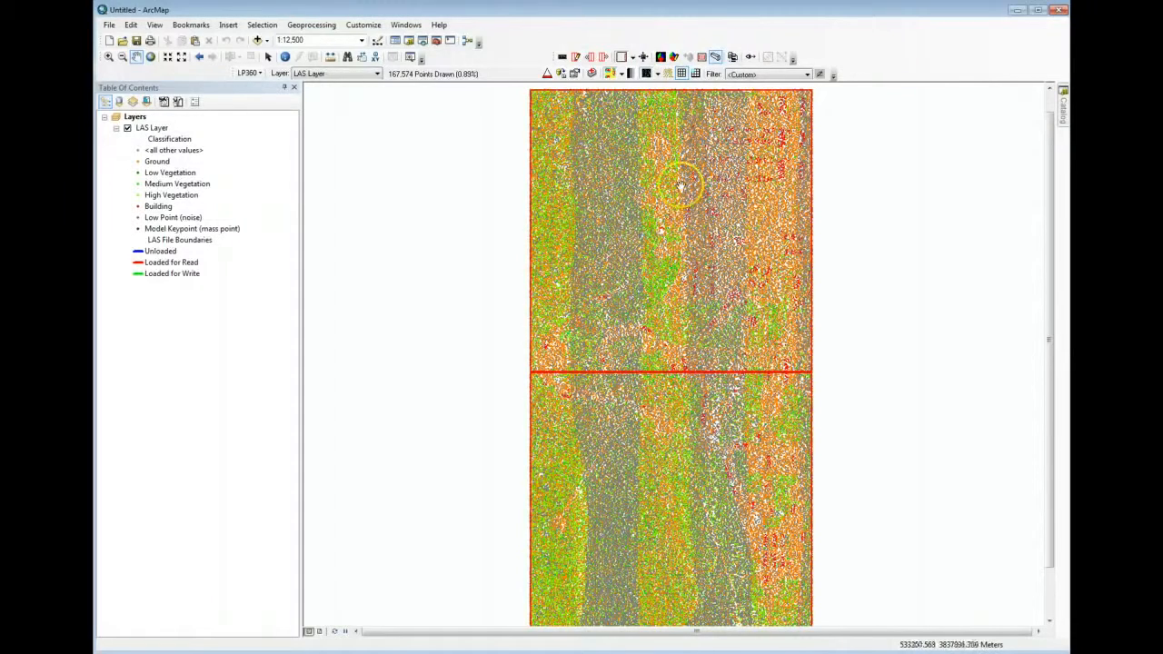
{"action": "scroll", "coordinate": [681, 186], "scroll_direction": "down", "scroll_amount": 2}
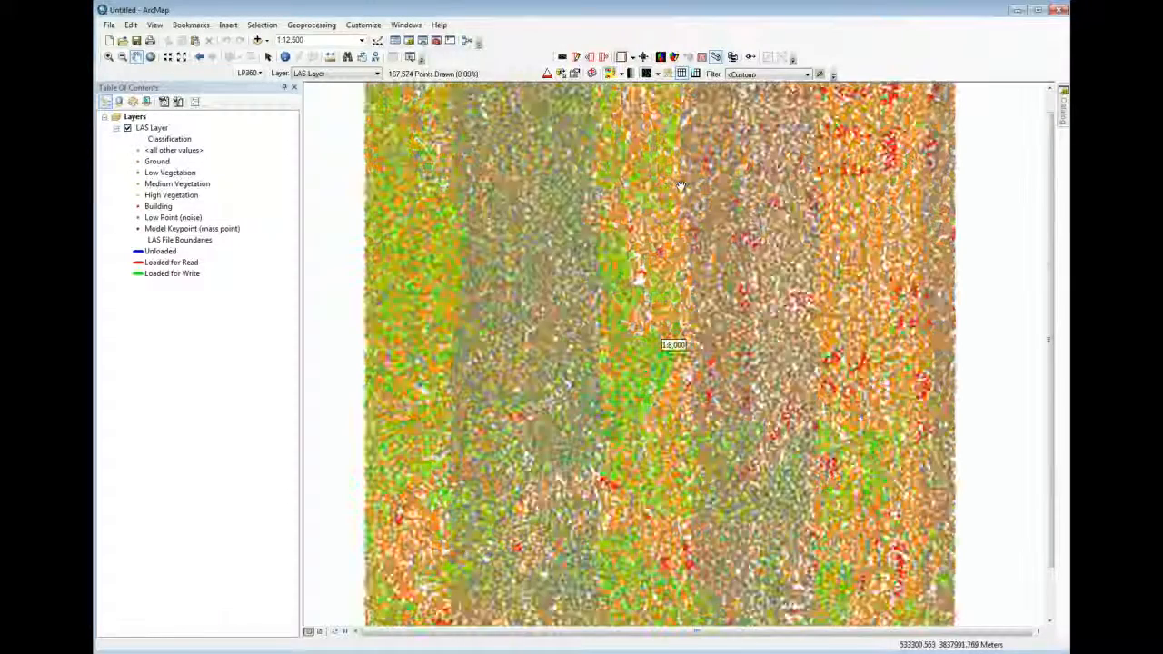
{"action": "scroll", "coordinate": [681, 187], "scroll_direction": "up", "scroll_amount": 1}
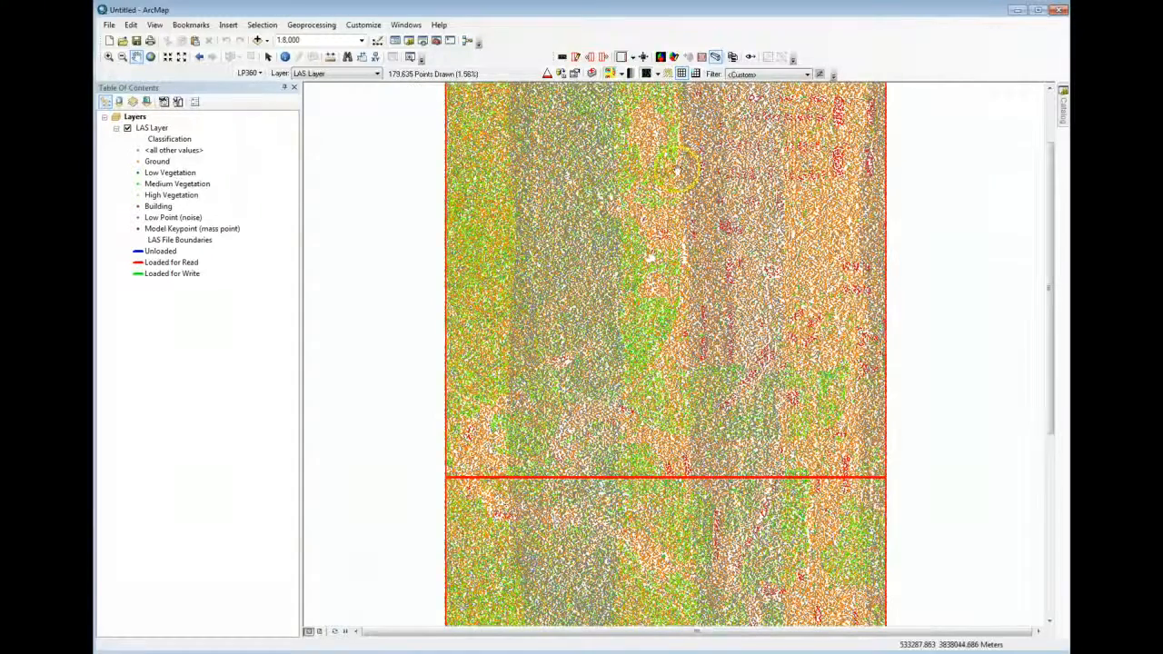
{"action": "scroll", "coordinate": [683, 193], "scroll_direction": "down", "scroll_amount": 4}
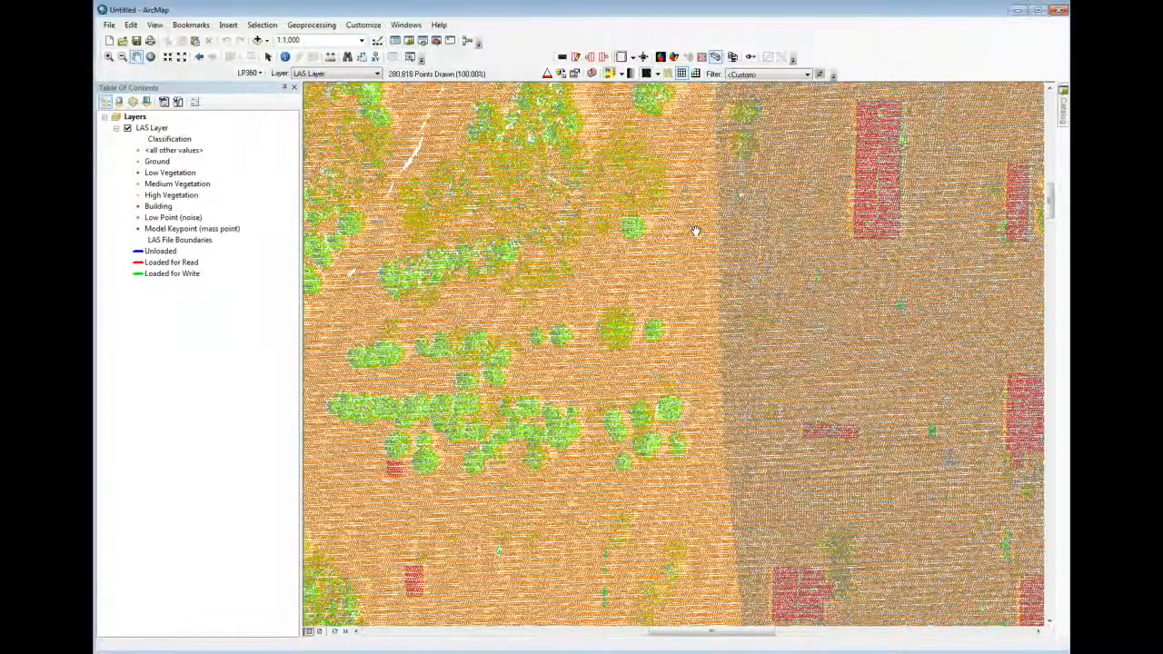
{"action": "scroll", "coordinate": [695, 232], "scroll_direction": "down", "scroll_amount": 1}
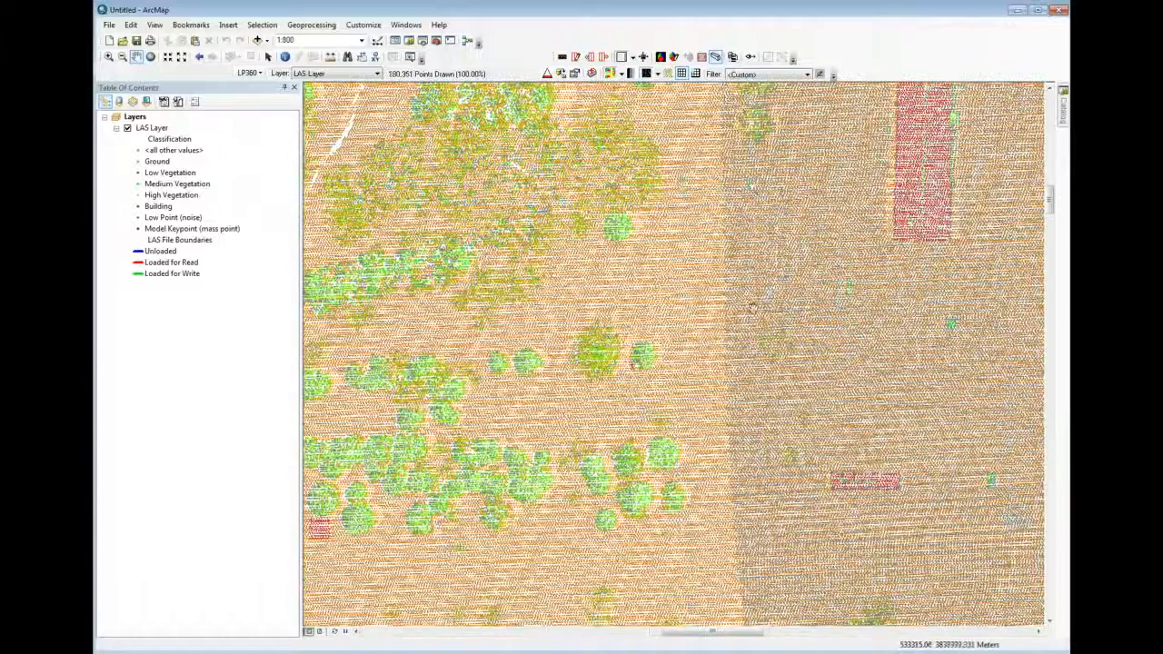
Display the LAS layer's points by Intensity and view them at a scale of 1:2,500
{"action": "right_click", "coordinate": [753, 309]}
{"action": "left_click_drag", "start_coordinate": [555, 343], "coordinate": [698, 293]}
{"action": "scroll", "coordinate": [617, 361], "scroll_direction": "down", "scroll_amount": 1}
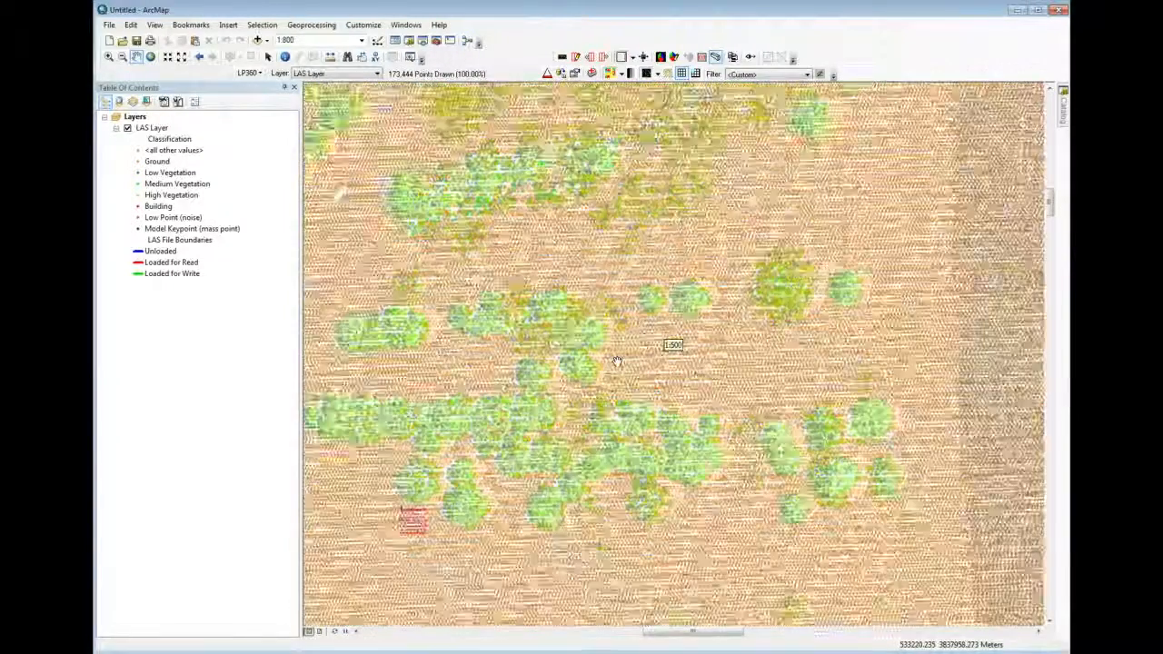
{"action": "scroll", "coordinate": [617, 362], "scroll_direction": "up", "scroll_amount": 2}
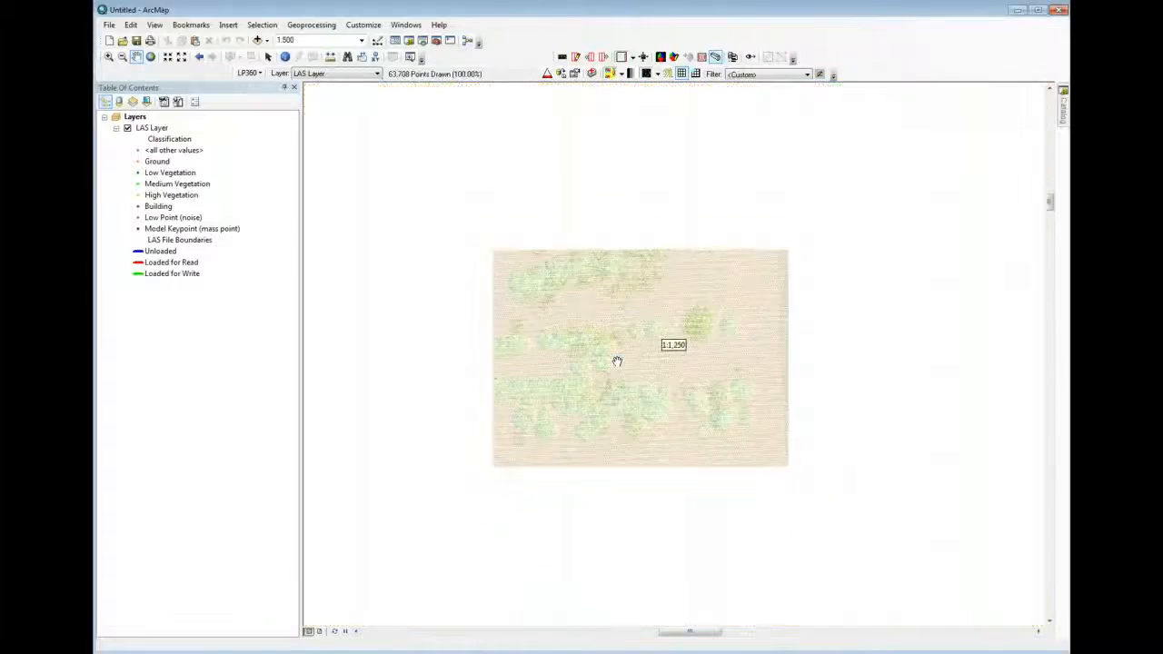
{"action": "scroll", "coordinate": [617, 362], "scroll_direction": "up", "scroll_amount": 2}
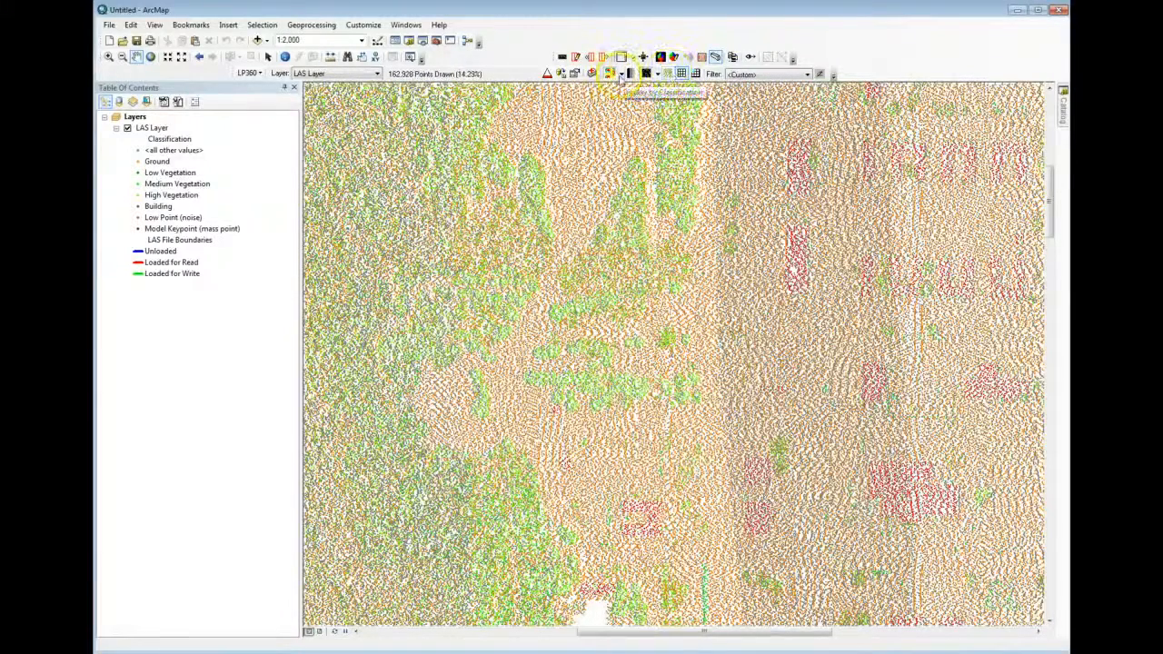
{"action": "left_click", "coordinate": [619, 74]}
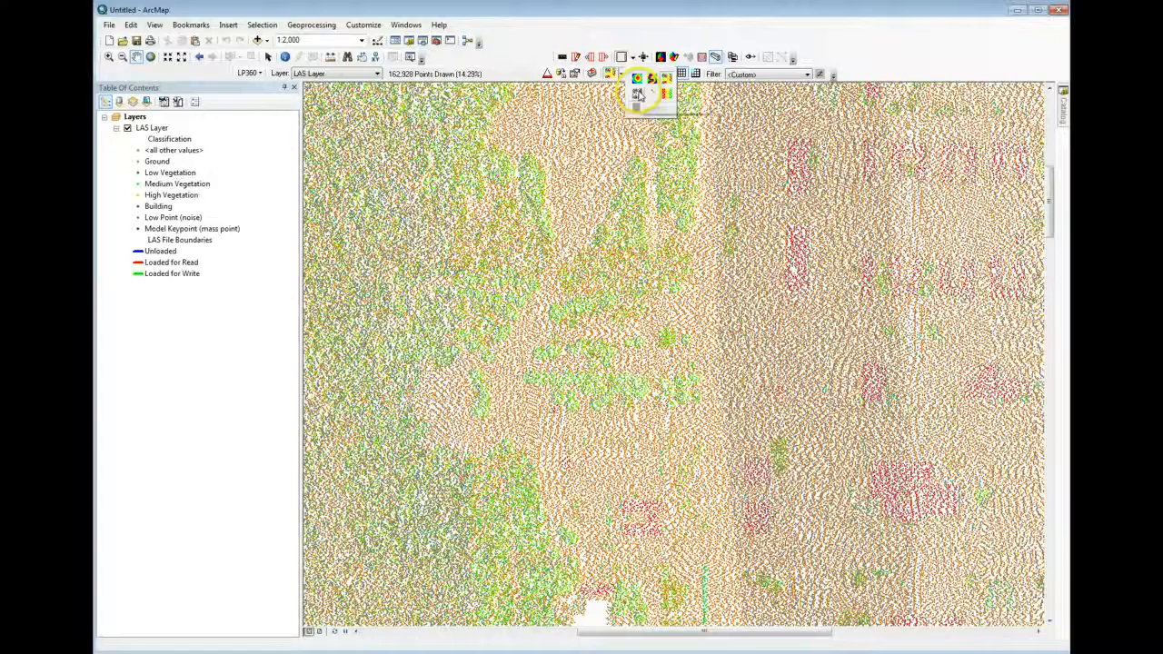
{"action": "left_click", "coordinate": [638, 92]}
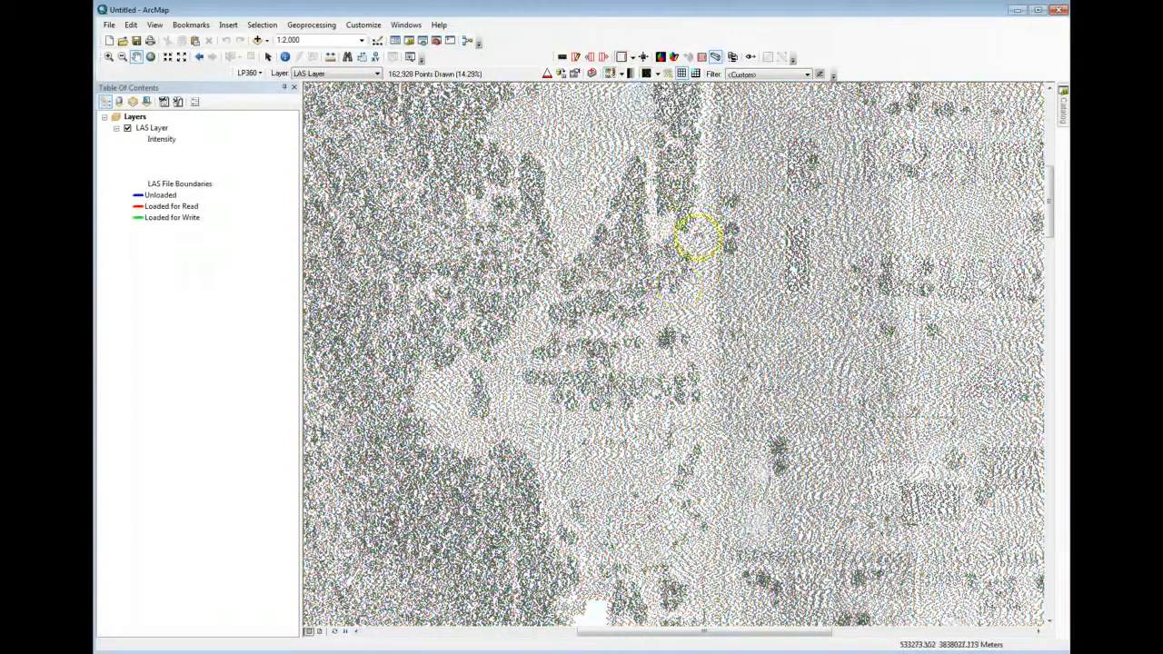
{"action": "scroll", "coordinate": [589, 256], "scroll_direction": "down", "scroll_amount": 1}
{"action": "scroll", "coordinate": [589, 256], "scroll_direction": "up", "scroll_amount": 1}
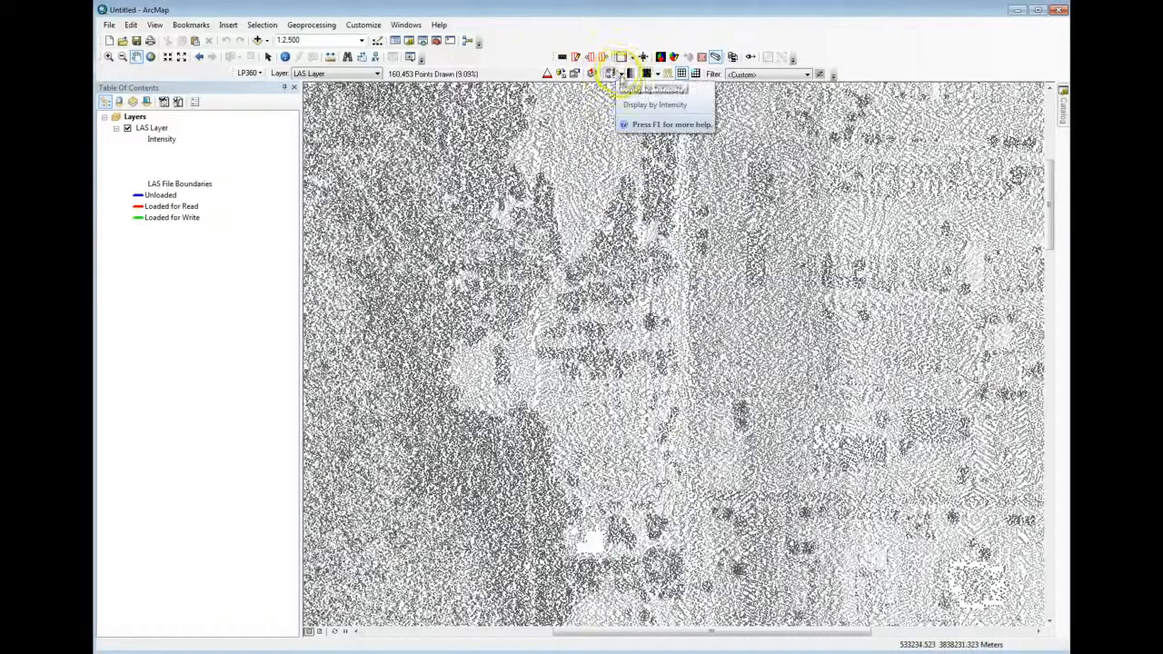
Display the LAS layer's points by Return Number and view them at scales of 1:1,500 to 1:3,000
{"action": "left_click", "coordinate": [621, 74]}
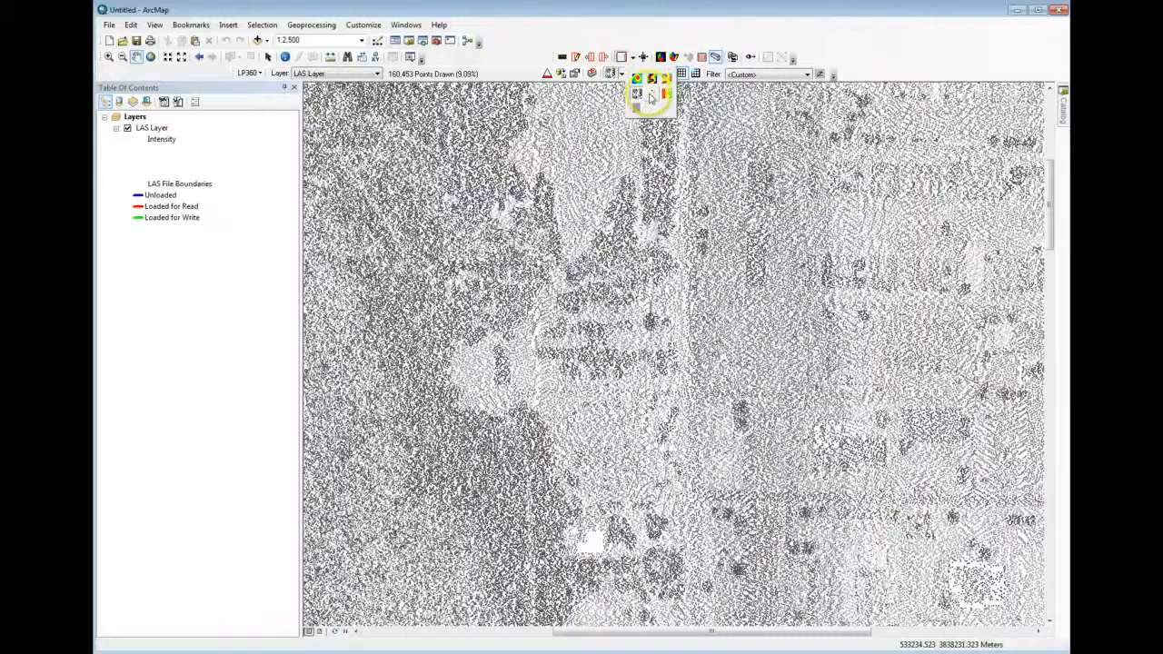
{"action": "left_click", "coordinate": [651, 96]}
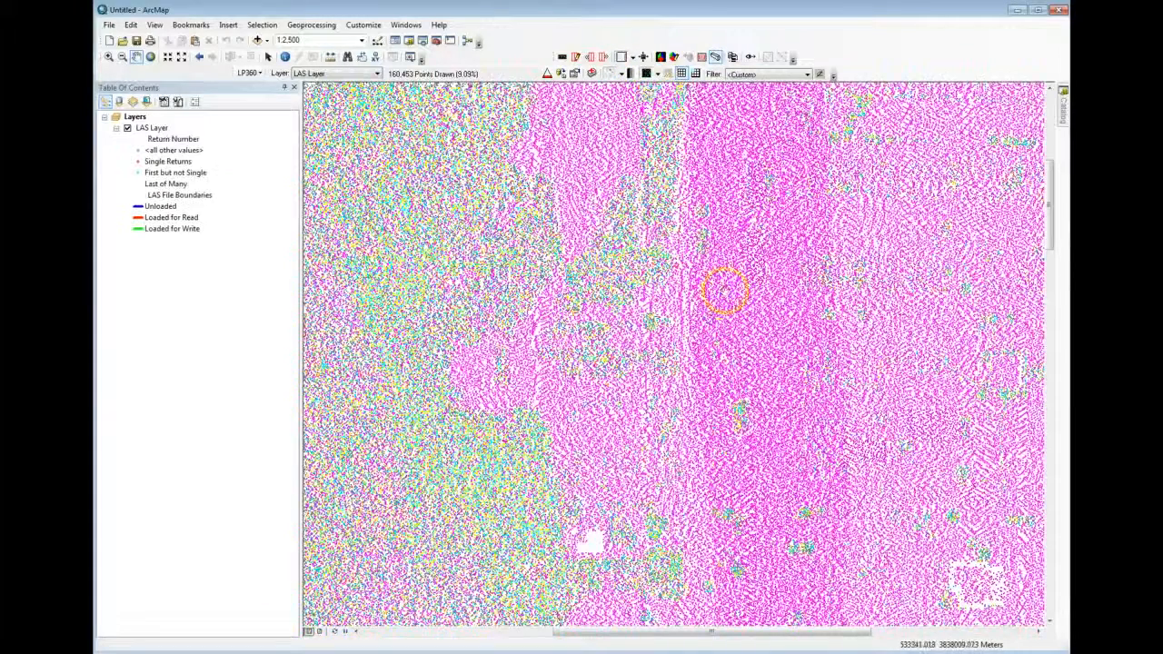
{"action": "scroll", "coordinate": [709, 297], "scroll_direction": "up", "scroll_amount": 2}
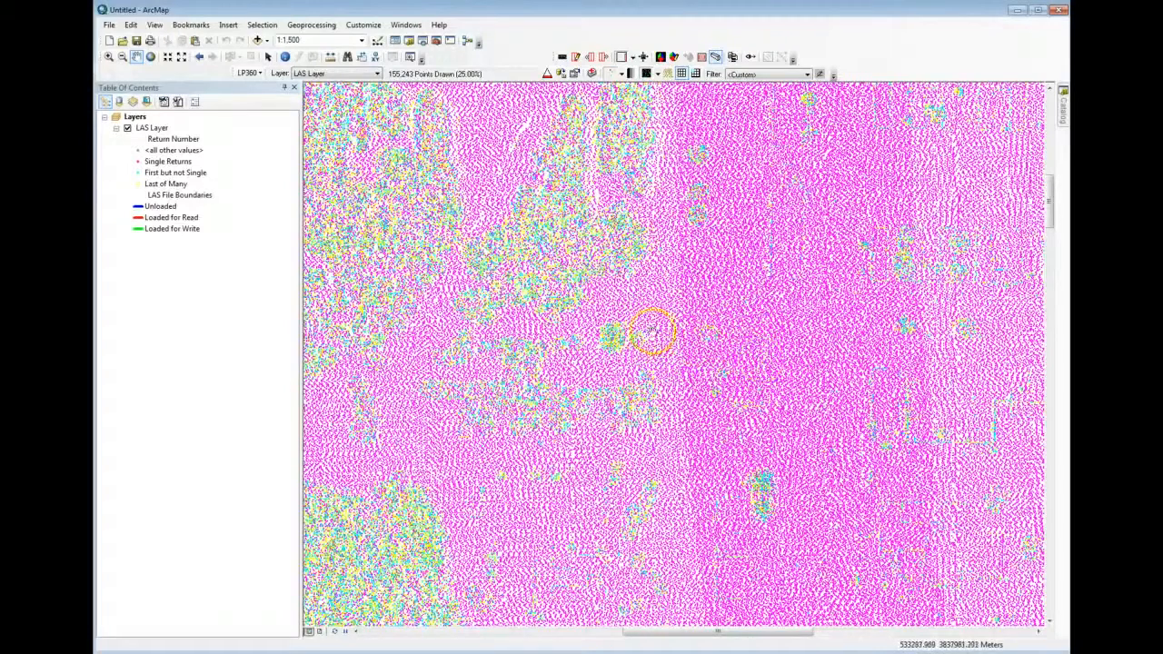
{"action": "scroll", "coordinate": [647, 329], "scroll_direction": "down", "scroll_amount": 1}
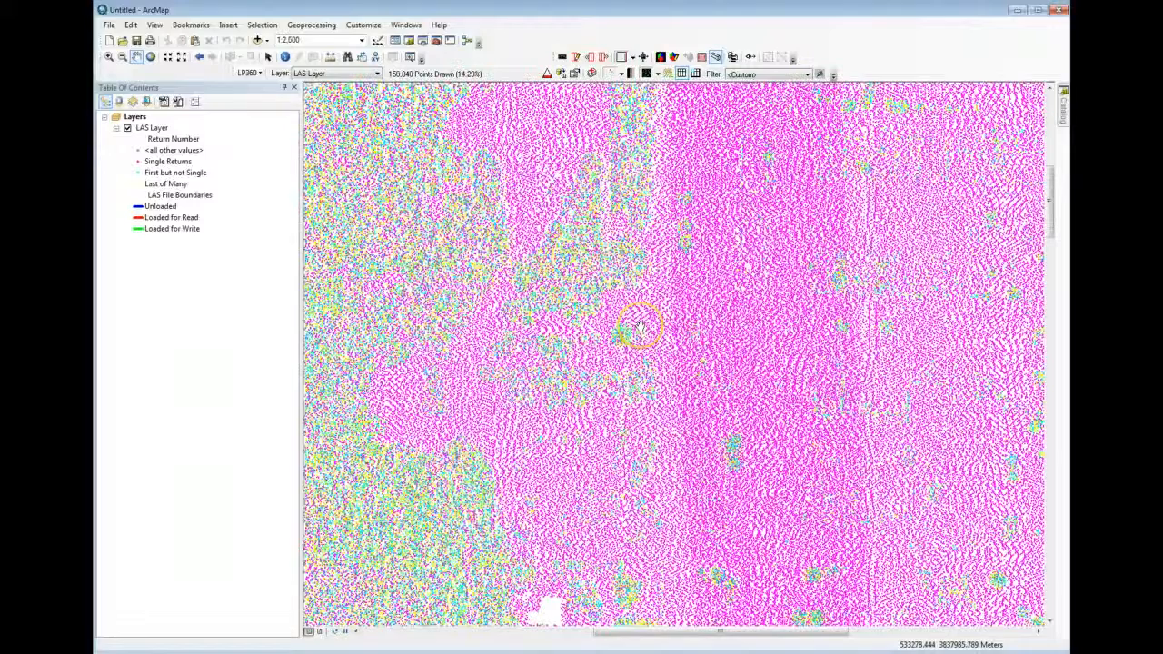
{"action": "scroll", "coordinate": [639, 327], "scroll_direction": "down", "scroll_amount": 1}
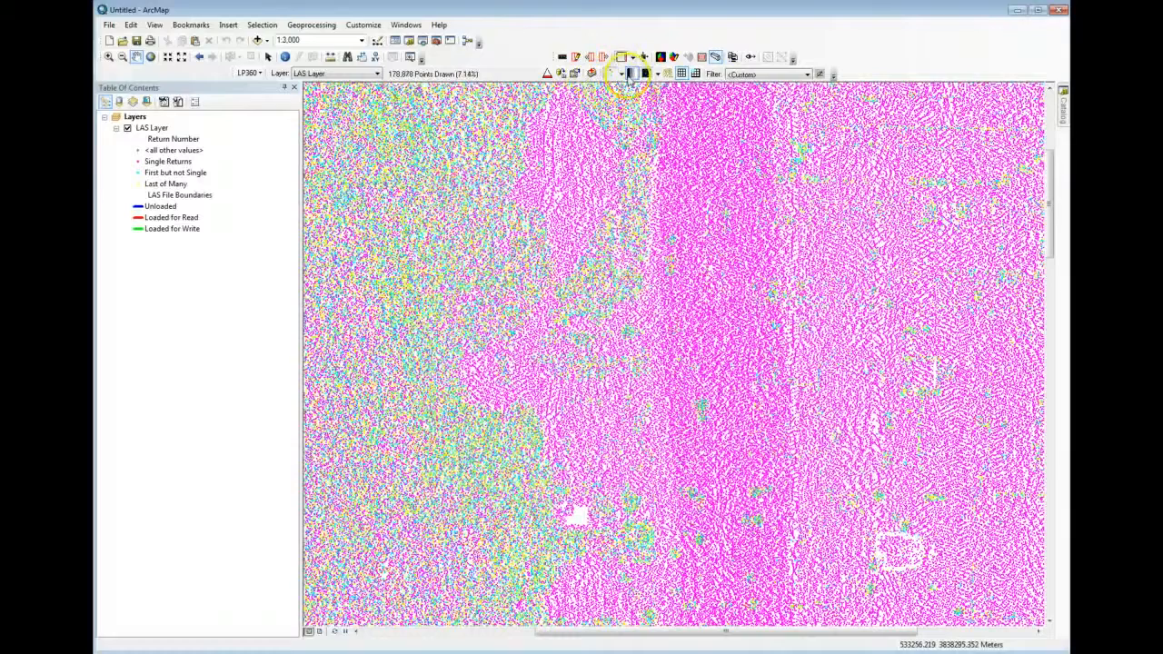
Switch the LAS layer's point display back to Classification and view it at a scale of 1:1,500
{"action": "left_click", "coordinate": [623, 73]}
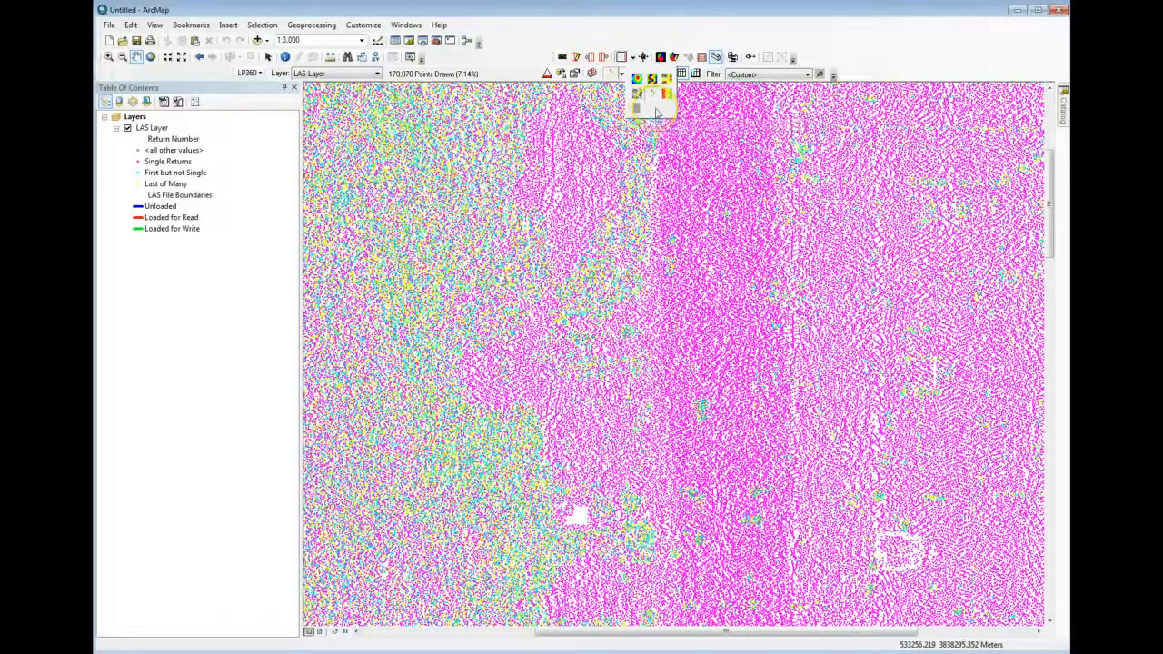
{"action": "left_click", "coordinate": [641, 26]}
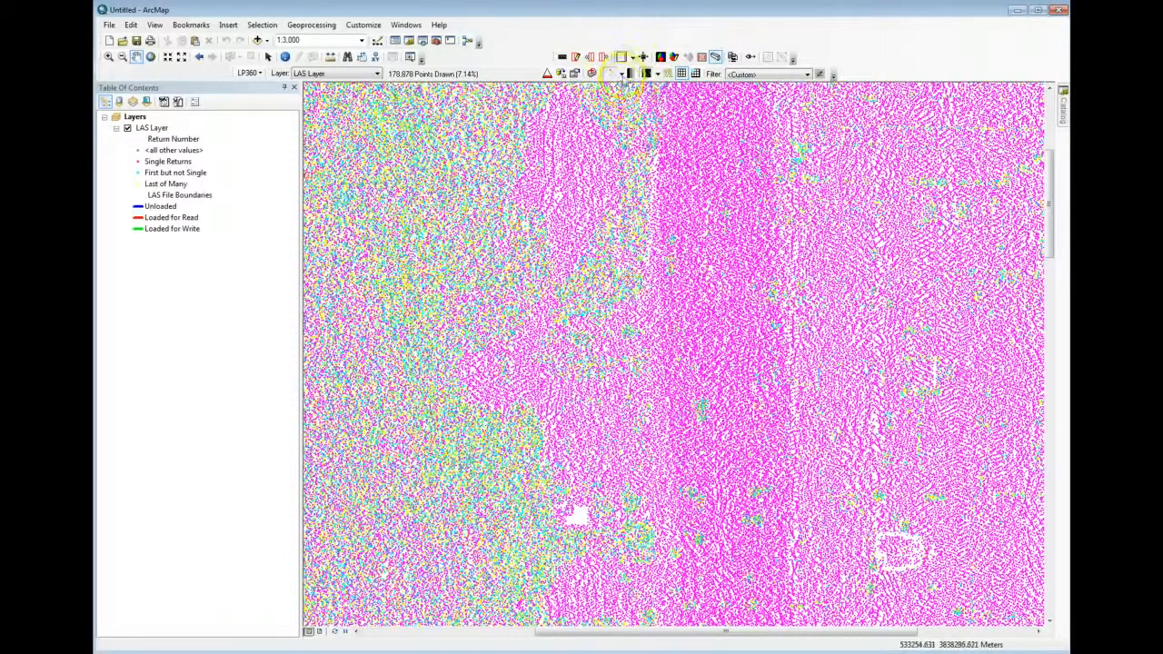
{"action": "left_click", "coordinate": [622, 74]}
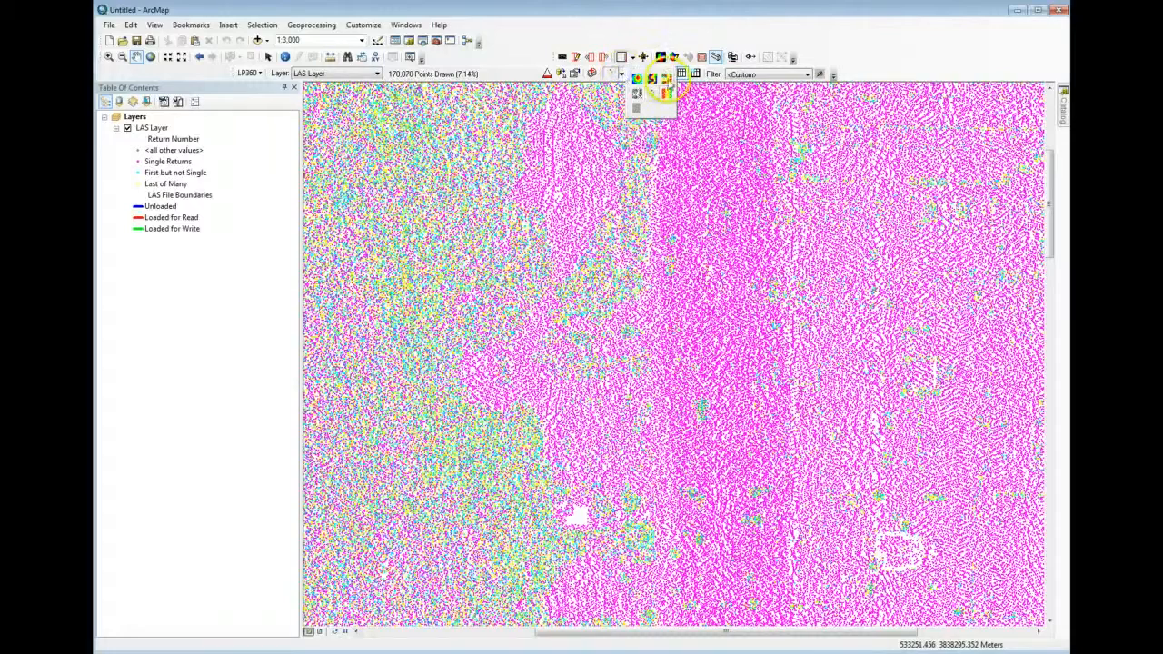
{"action": "left_click", "coordinate": [666, 79]}
{"action": "scroll", "coordinate": [715, 238], "scroll_direction": "up", "scroll_amount": 2}
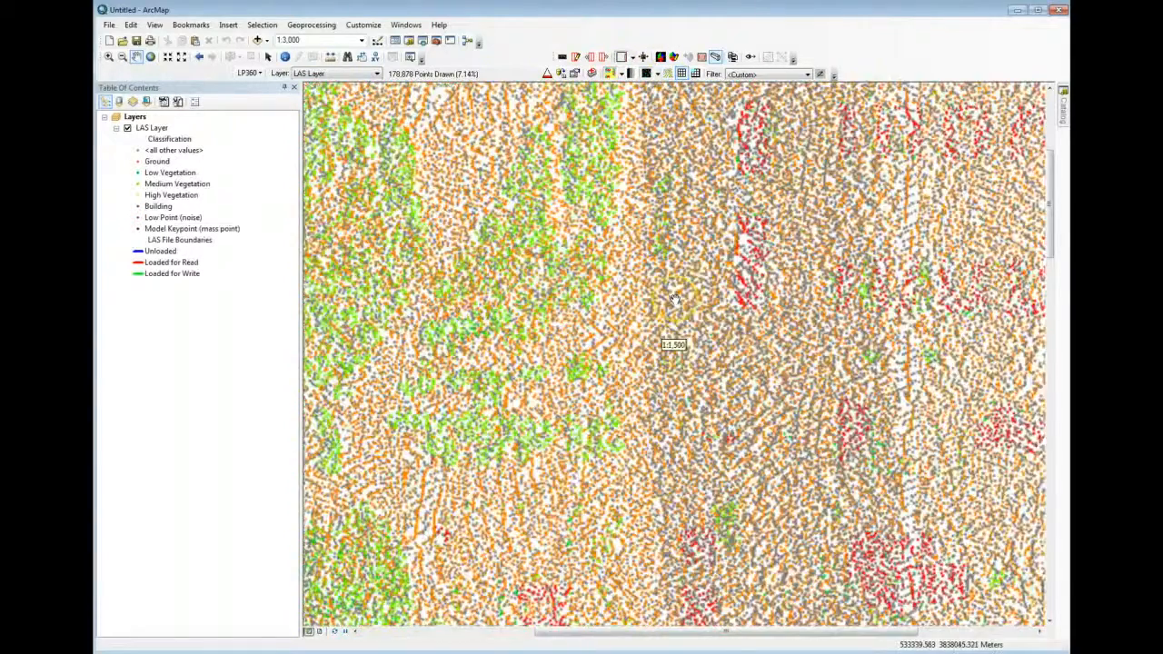
{"action": "scroll", "coordinate": [518, 268], "scroll_direction": "up", "scroll_amount": 1}
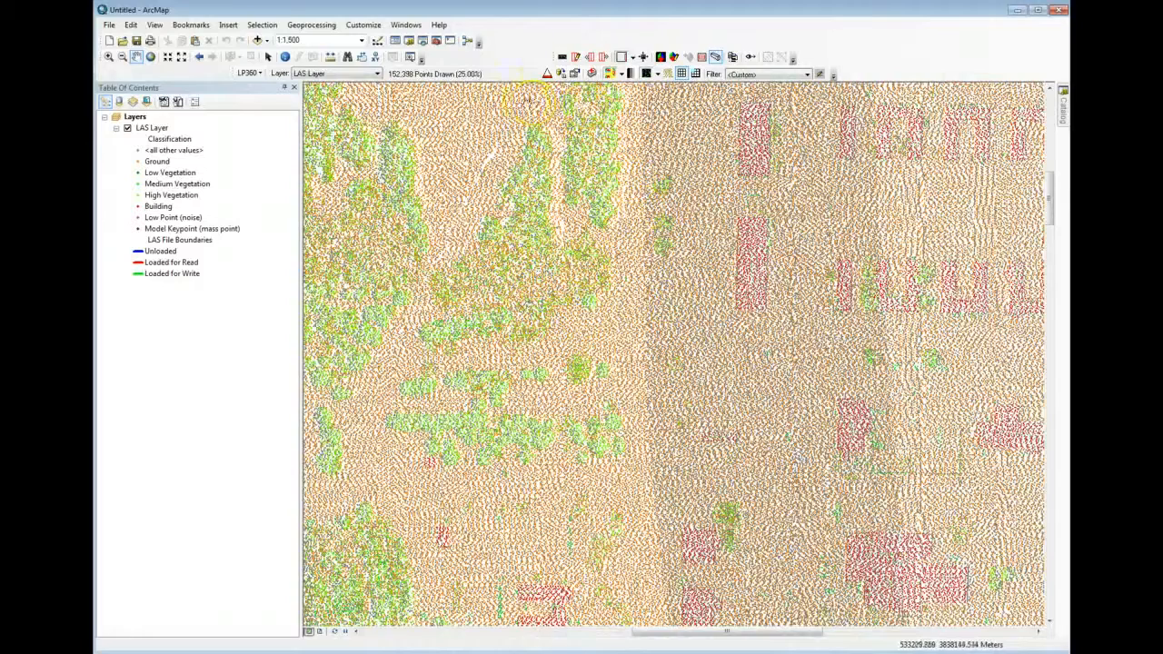
Draw the LAS layer at full point density instead of thinned, and check the points at closer scales
{"action": "left_click", "coordinate": [545, 73]}
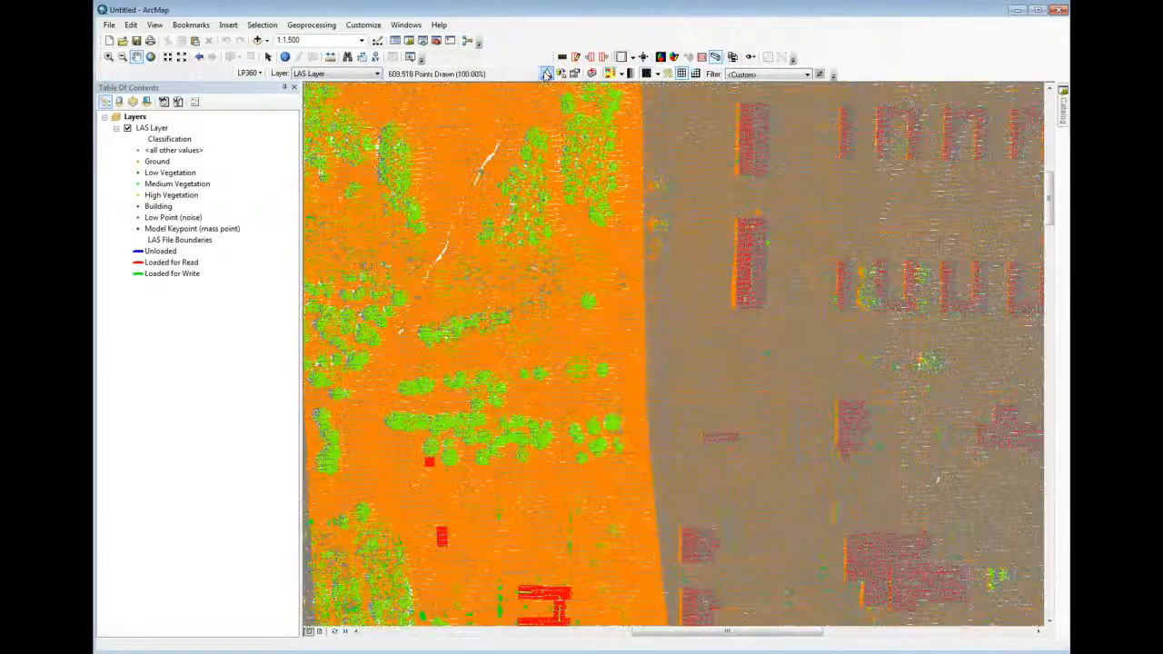
{"action": "scroll", "coordinate": [667, 277], "scroll_direction": "up", "scroll_amount": 3}
{"action": "scroll", "coordinate": [667, 277], "scroll_direction": "up", "scroll_amount": 2}
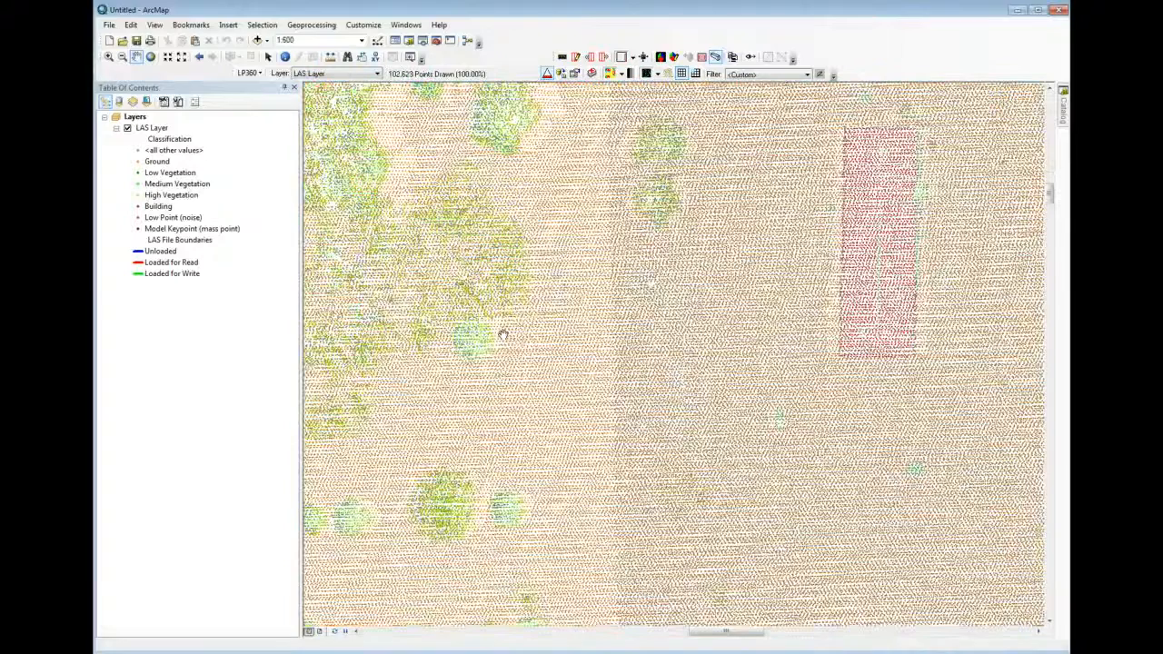
{"action": "scroll", "coordinate": [691, 354], "scroll_direction": "down", "scroll_amount": 2}
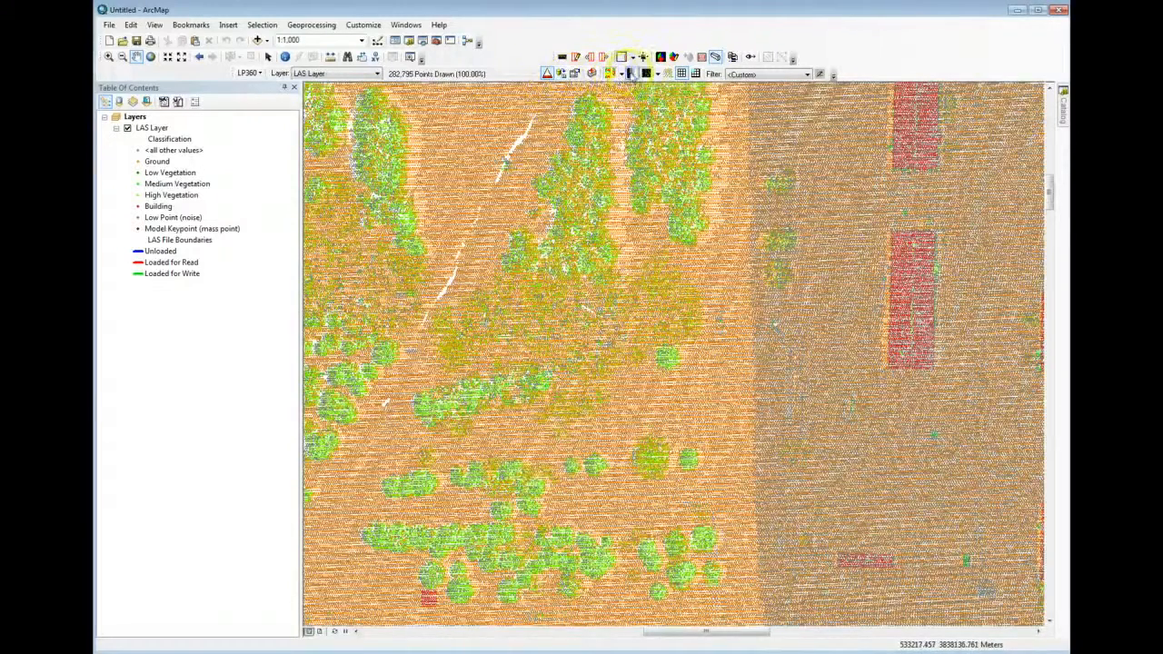
Blend the intensity shading into the classification colours of the LAS points and view them at a scale of 1:1,250
{"action": "left_click", "coordinate": [631, 73]}
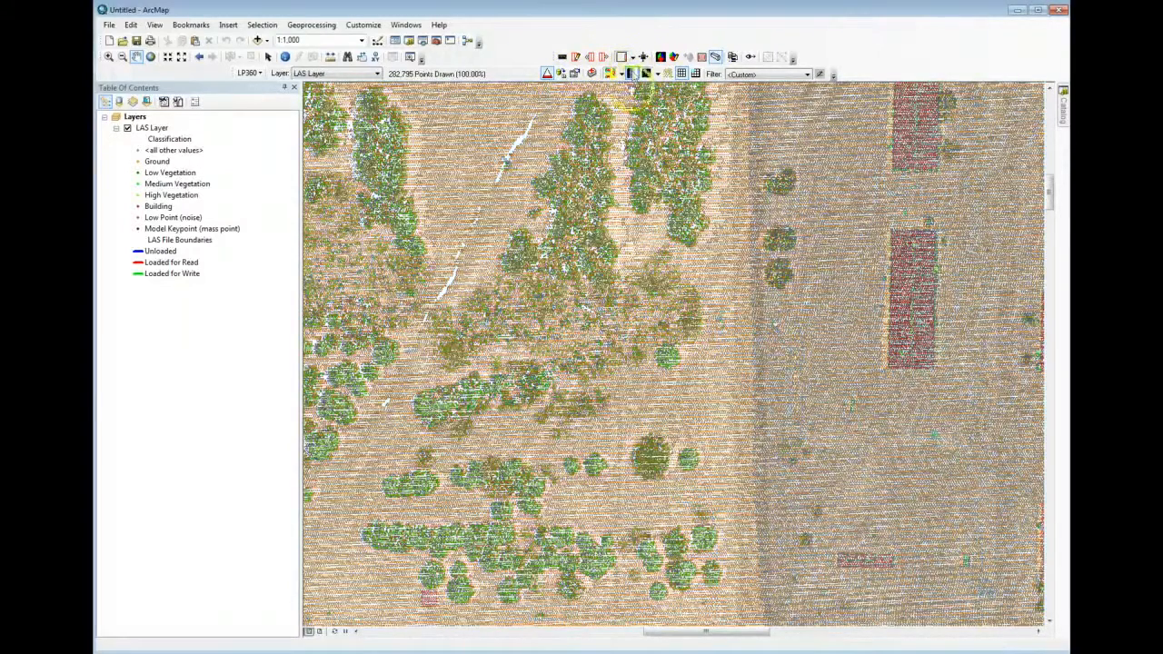
{"action": "scroll", "coordinate": [695, 359], "scroll_direction": "up", "scroll_amount": 1}
{"action": "scroll", "coordinate": [624, 338], "scroll_direction": "down", "scroll_amount": 2}
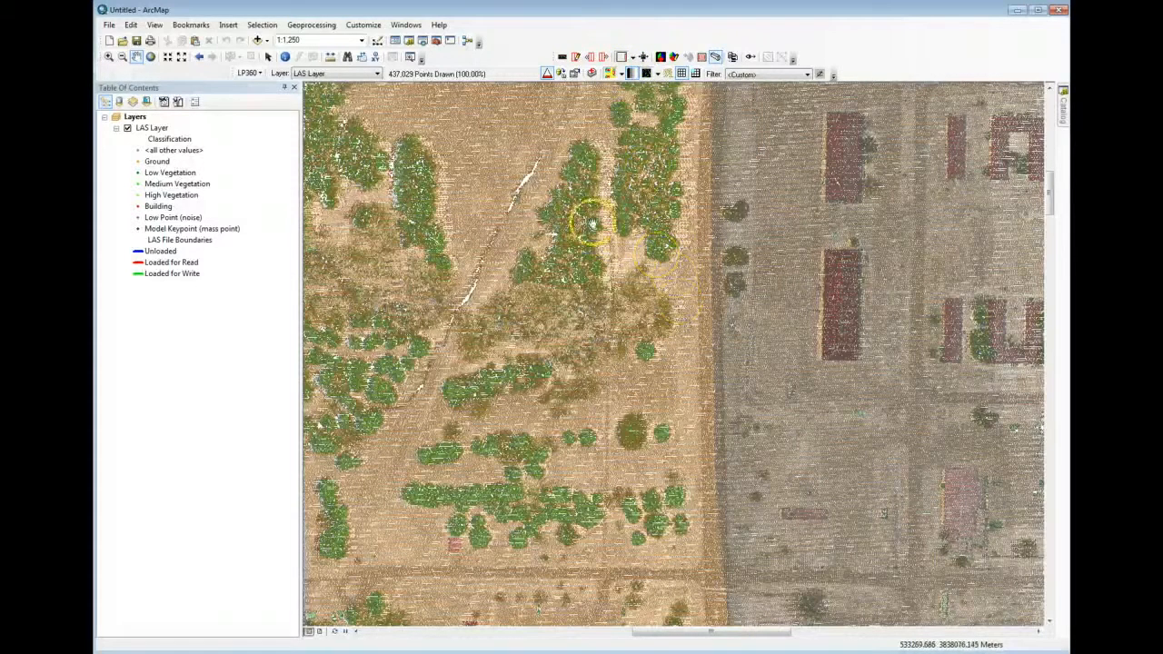
Draw the LAS layer as a TIN surface and view the shaded terrain at a scale of 1:800
{"action": "left_click", "coordinate": [659, 74]}
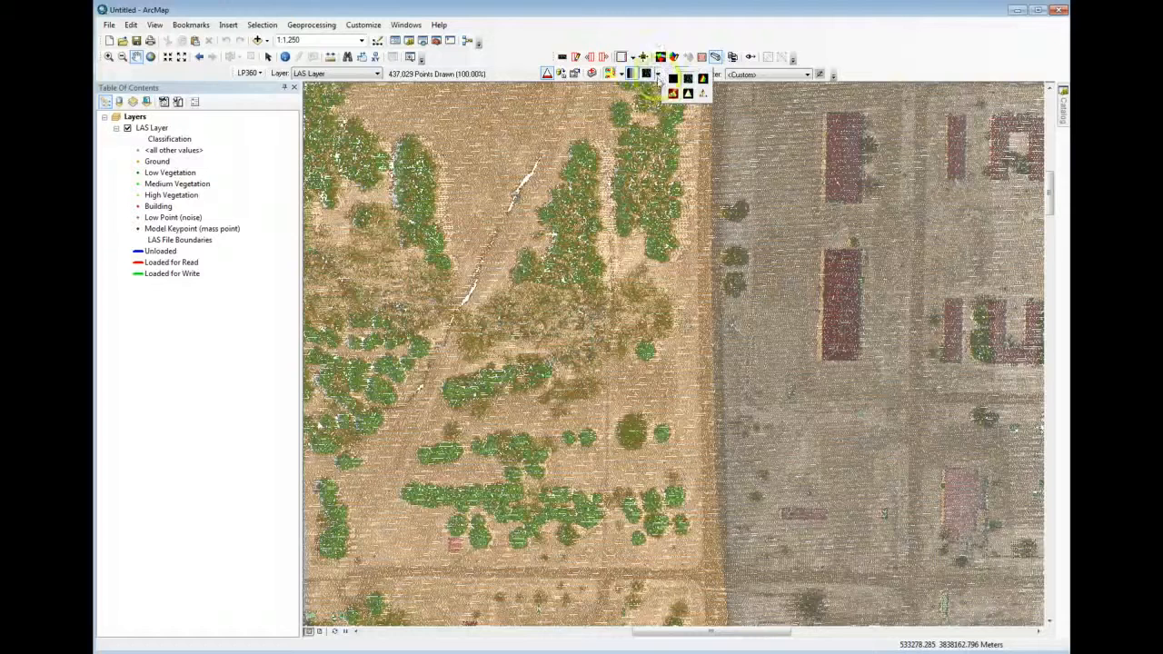
{"action": "left_click", "coordinate": [703, 80]}
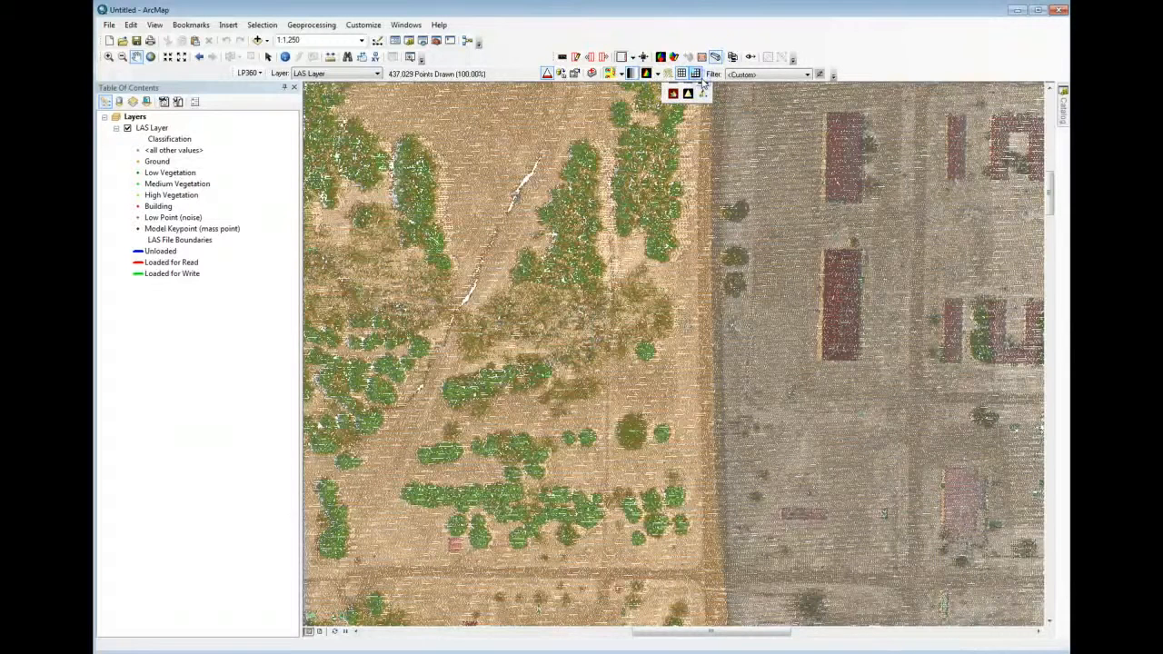
{"action": "left_click", "coordinate": [692, 235]}
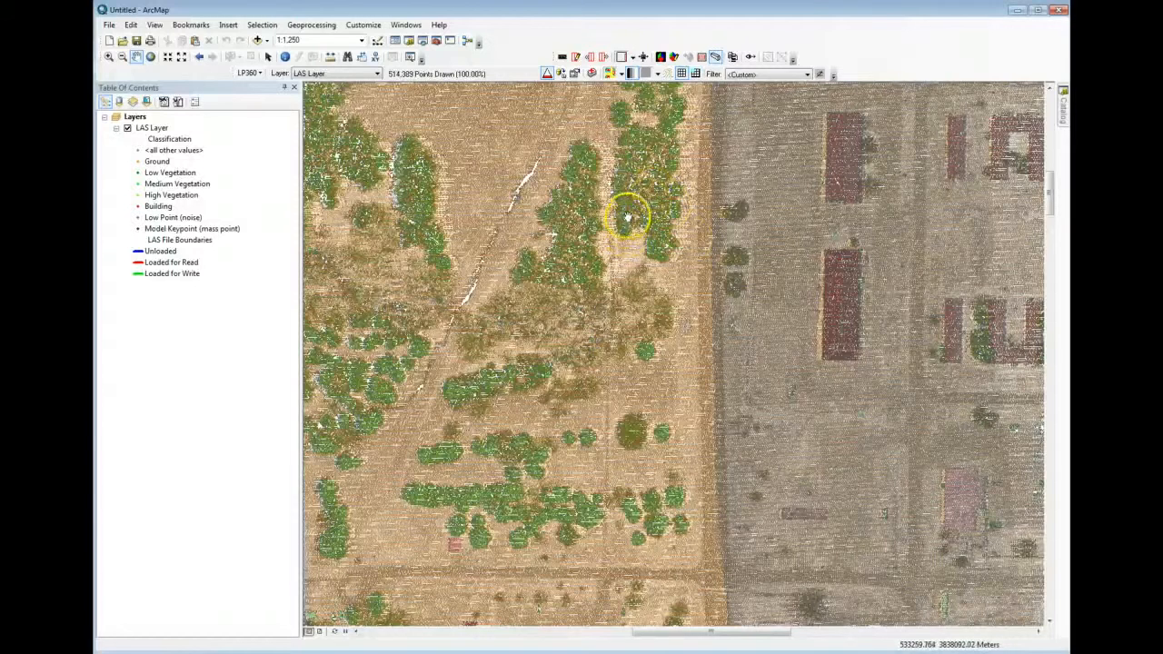
{"action": "scroll", "coordinate": [616, 211], "scroll_direction": "down", "scroll_amount": 1}
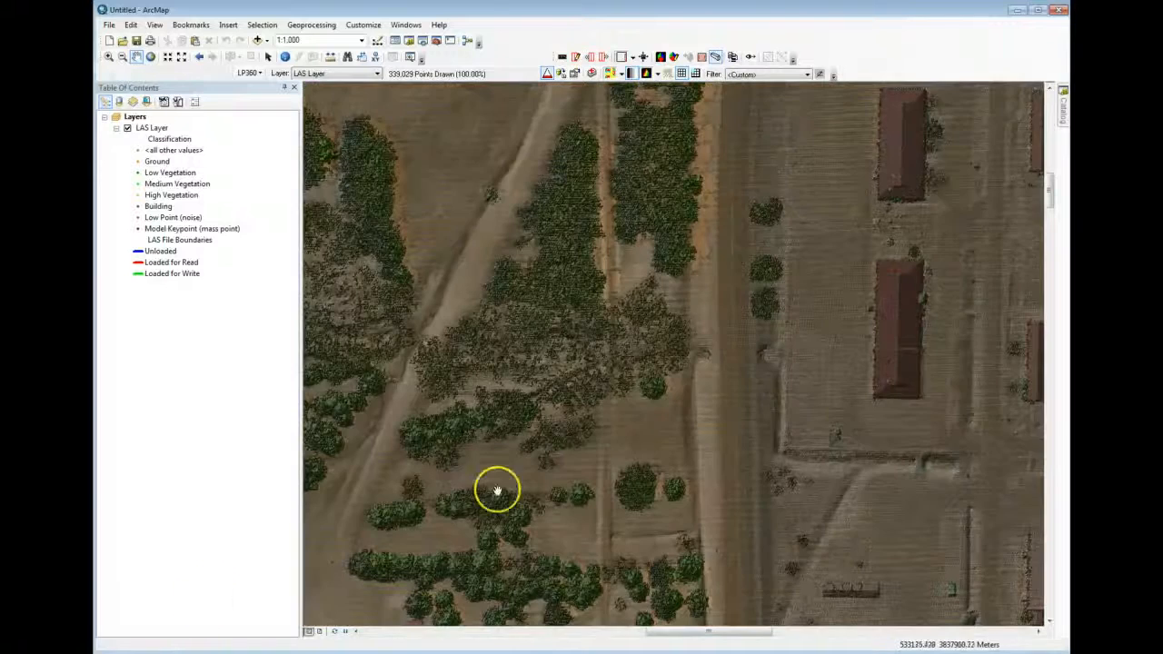
{"action": "scroll", "coordinate": [590, 413], "scroll_direction": "down", "scroll_amount": 1}
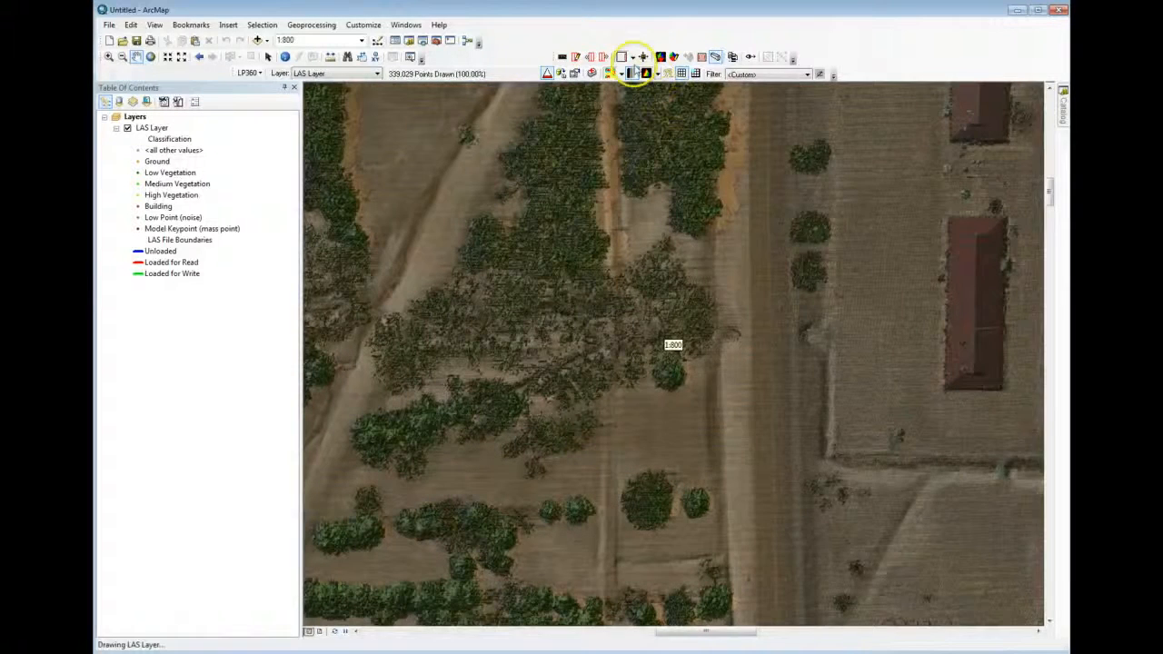
Turn off the intensity blending and draw the LAS layer's points on the TIN
{"action": "left_click", "coordinate": [634, 72]}
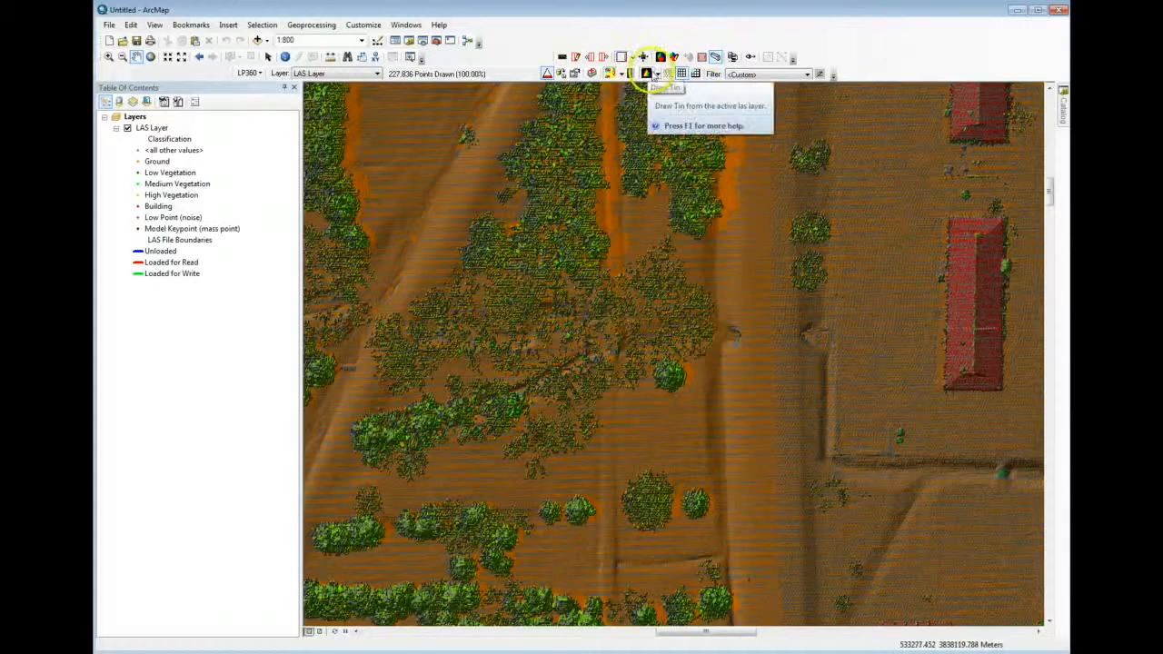
{"action": "left_click", "coordinate": [658, 75]}
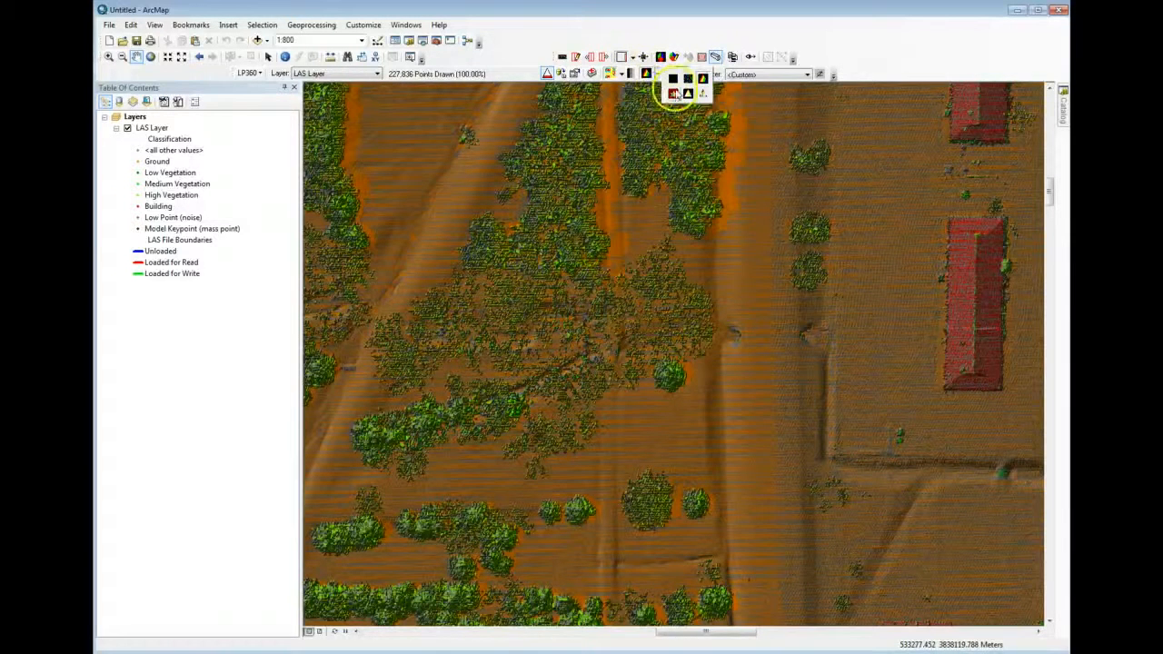
{"action": "left_click", "coordinate": [674, 94]}
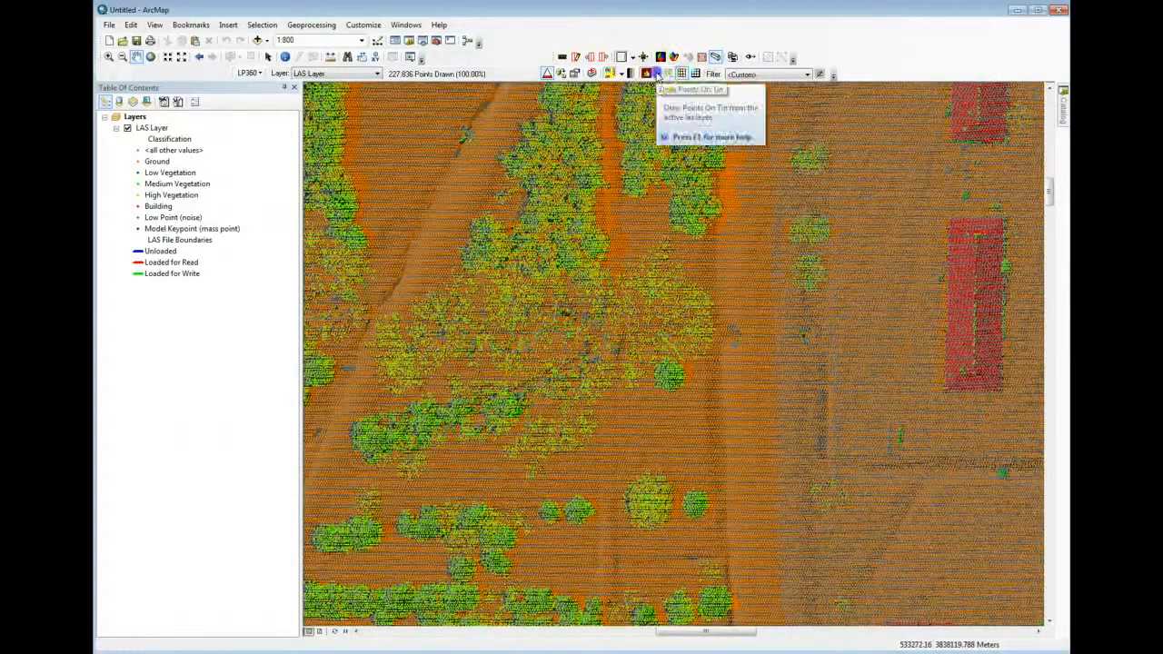
Draw the LAS layer as a wireframe and view its triangles at a scale of 1:80
{"action": "left_click", "coordinate": [658, 74]}
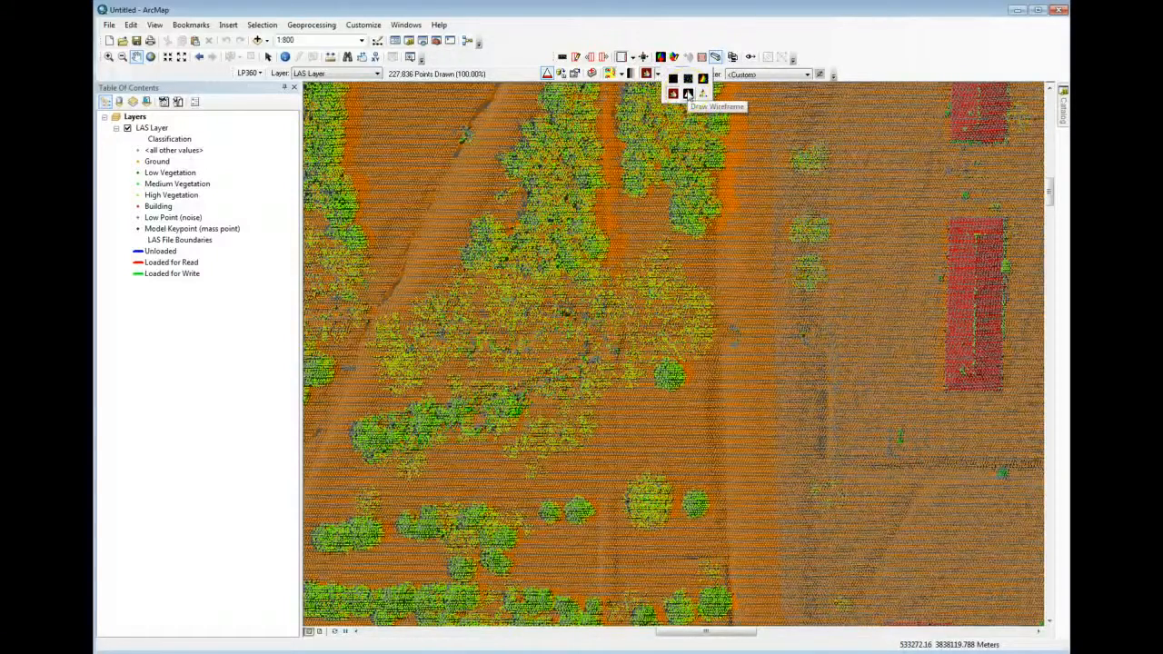
{"action": "left_click", "coordinate": [688, 94]}
{"action": "left_click", "coordinate": [688, 252]}
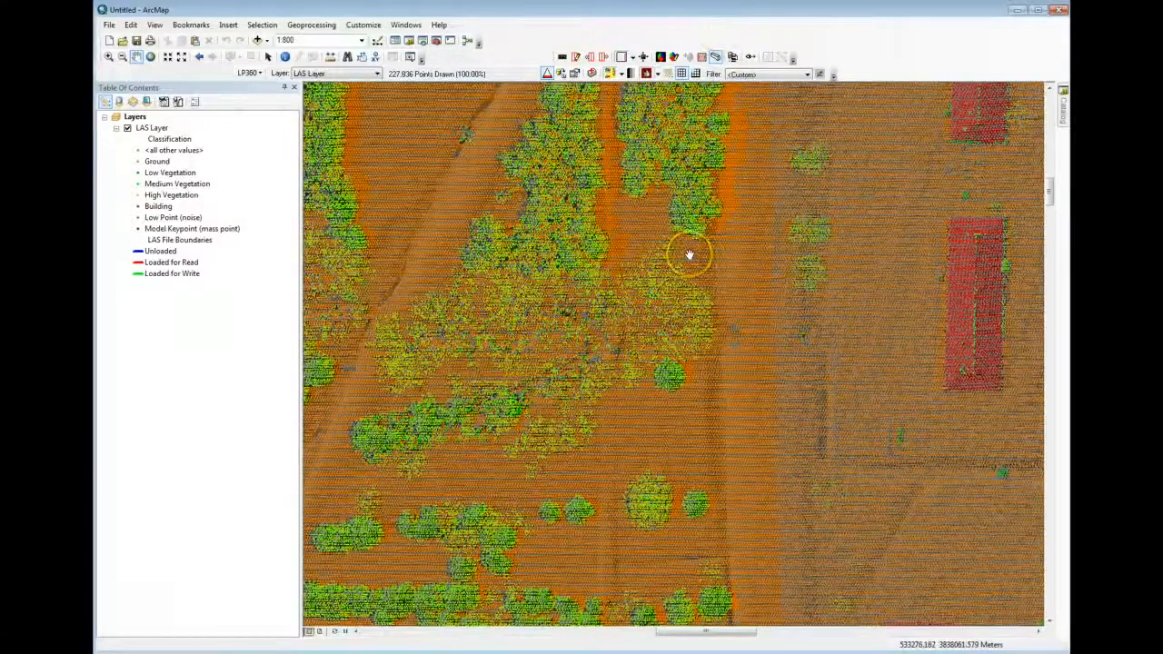
{"action": "scroll", "coordinate": [689, 254], "scroll_direction": "up", "scroll_amount": 6}
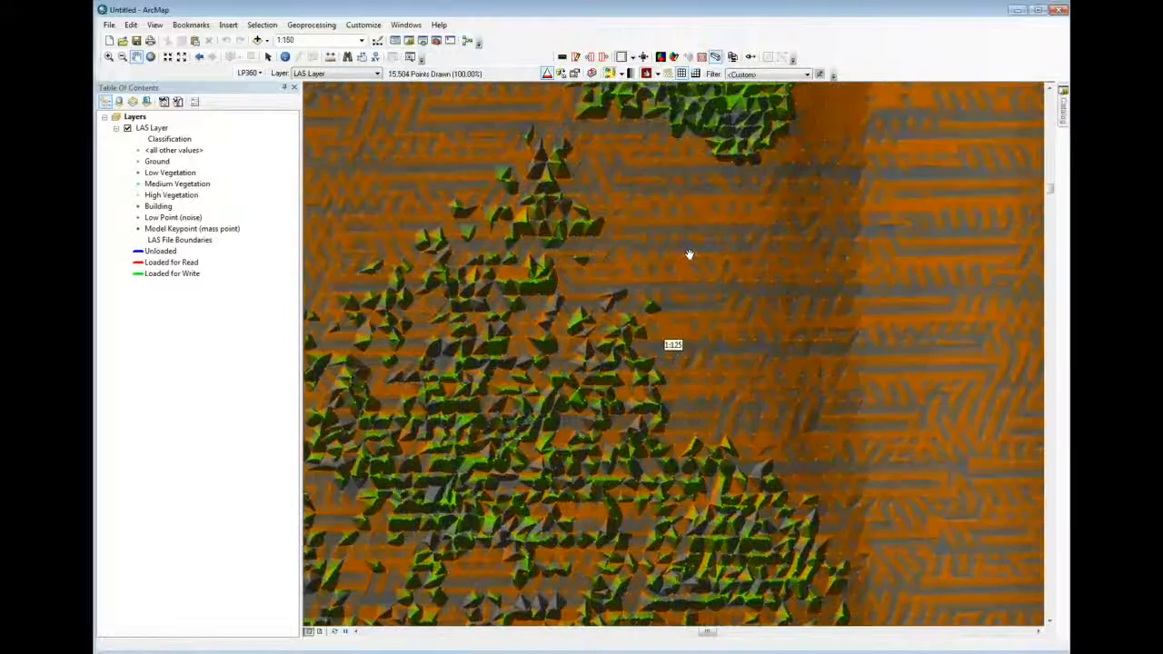
{"action": "left_click", "coordinate": [647, 74]}
{"action": "left_click", "coordinate": [657, 75]}
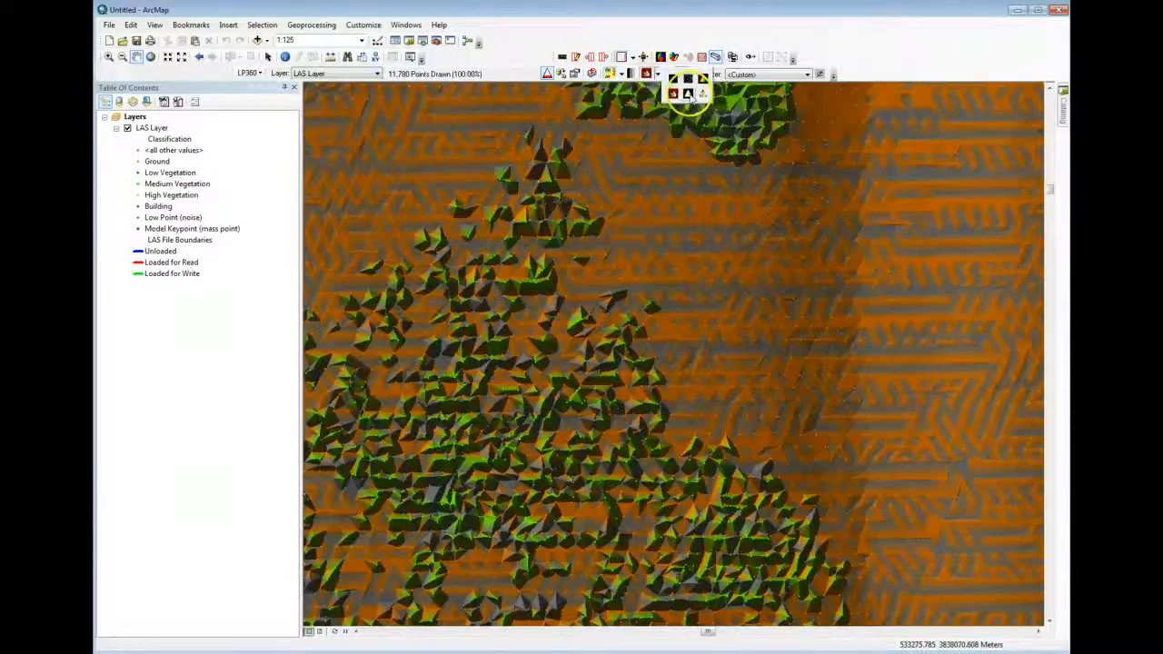
{"action": "left_click", "coordinate": [688, 93]}
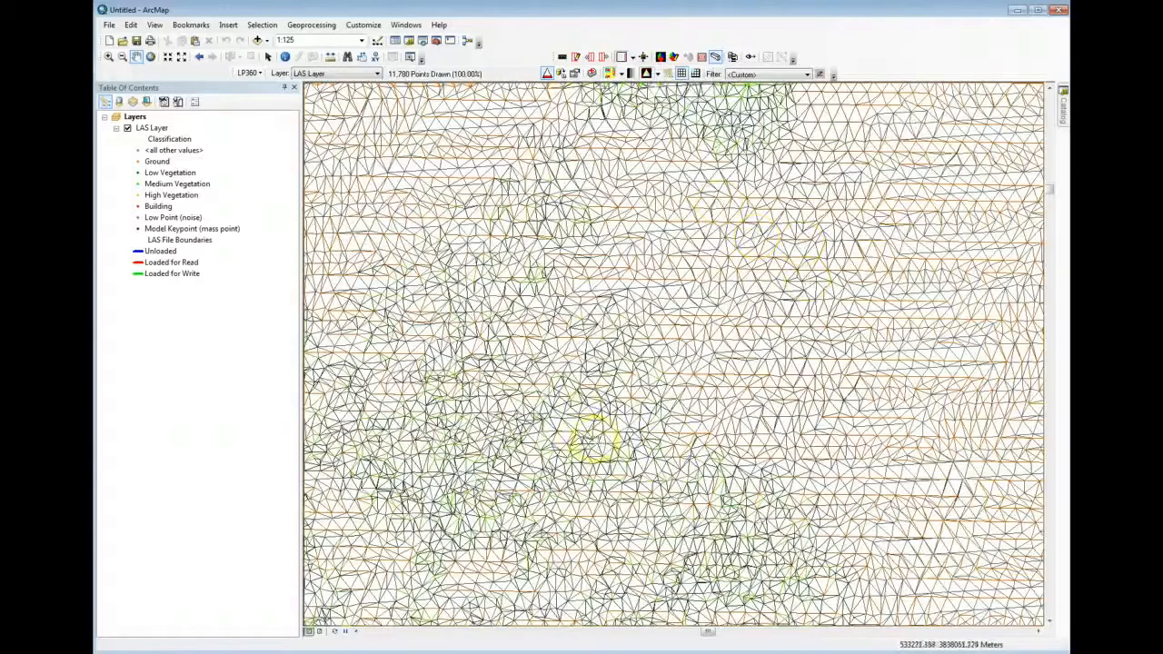
{"action": "scroll", "coordinate": [572, 334], "scroll_direction": "up", "scroll_amount": 2}
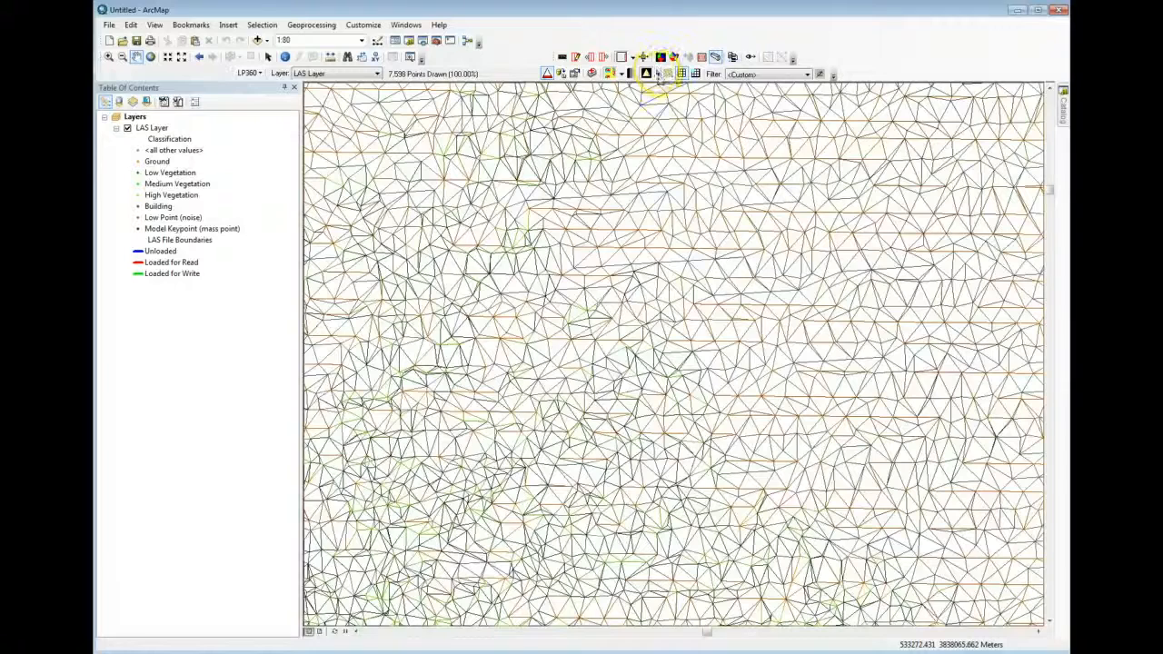
Switch the LAS layer to the other wireframe display option and view its triangles at scales from 1:50 to 1:200
{"action": "left_click", "coordinate": [658, 75]}
{"action": "left_click", "coordinate": [699, 92]}
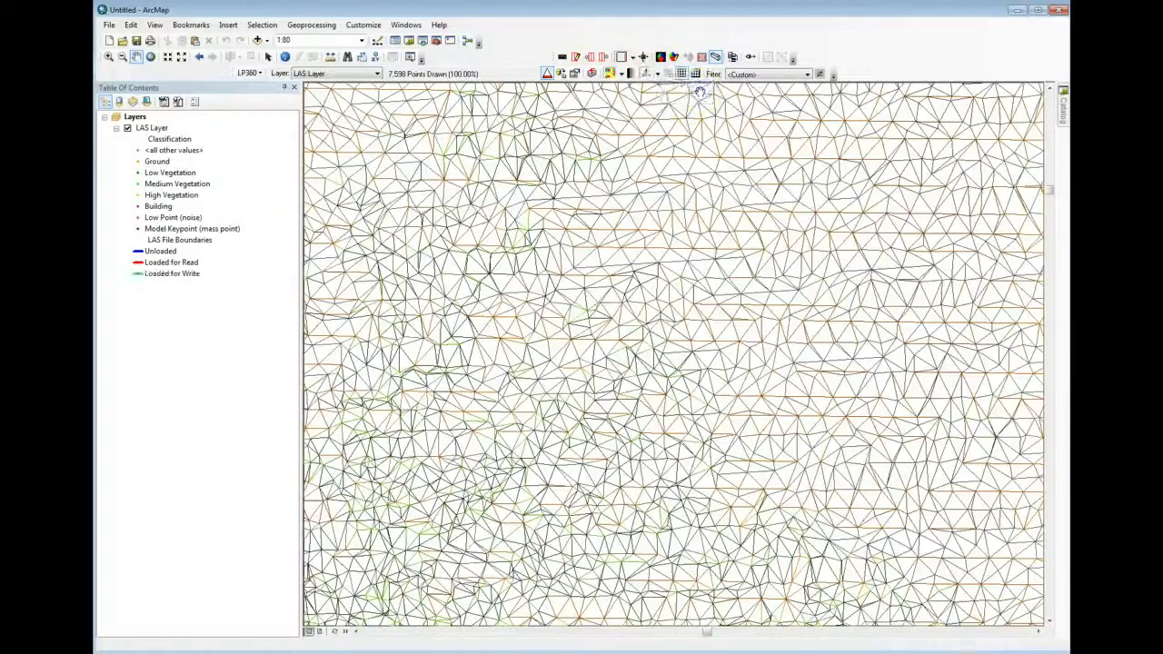
{"action": "left_click", "coordinate": [808, 292]}
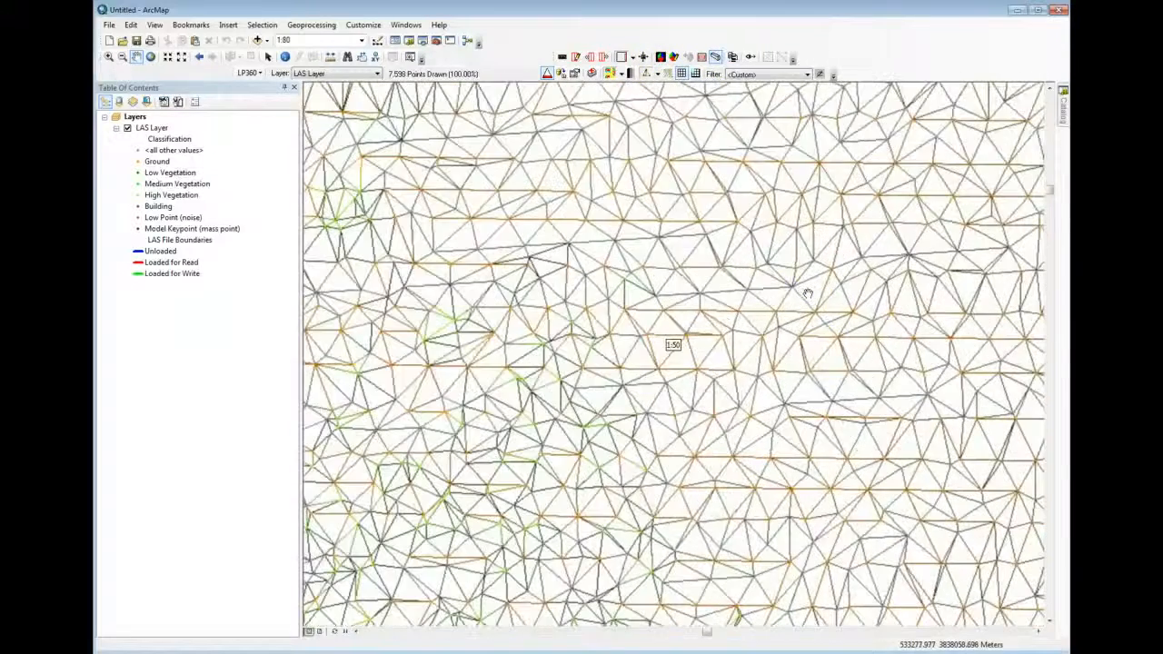
{"action": "scroll", "coordinate": [807, 292], "scroll_direction": "down", "scroll_amount": 2}
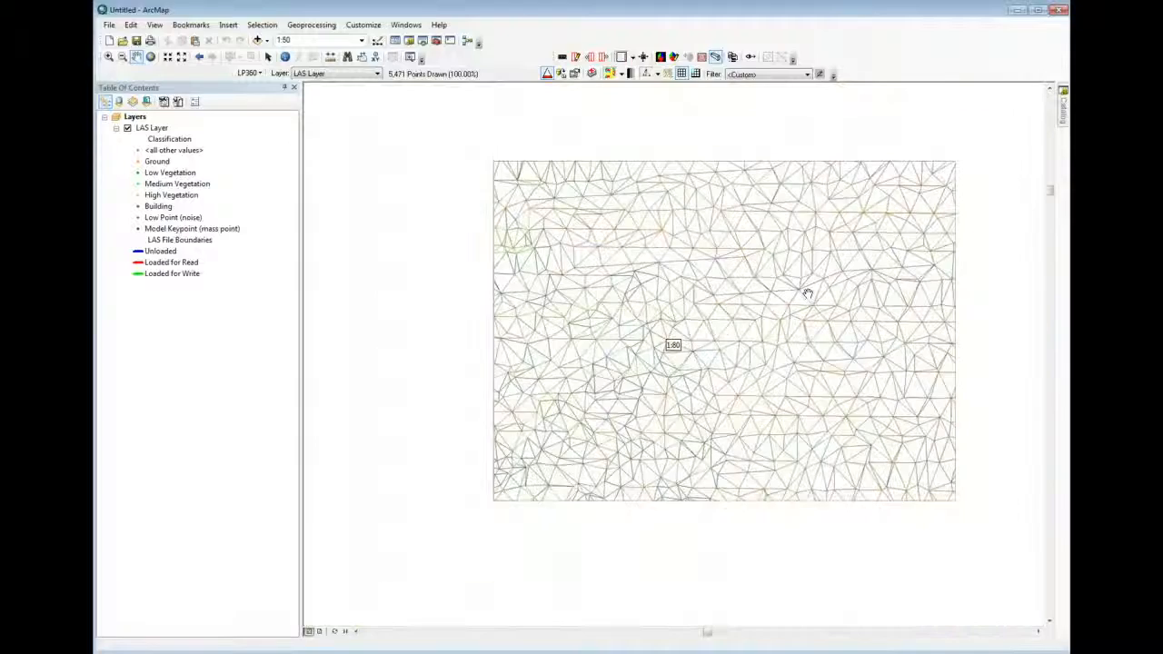
{"action": "scroll", "coordinate": [808, 292], "scroll_direction": "down", "scroll_amount": 1}
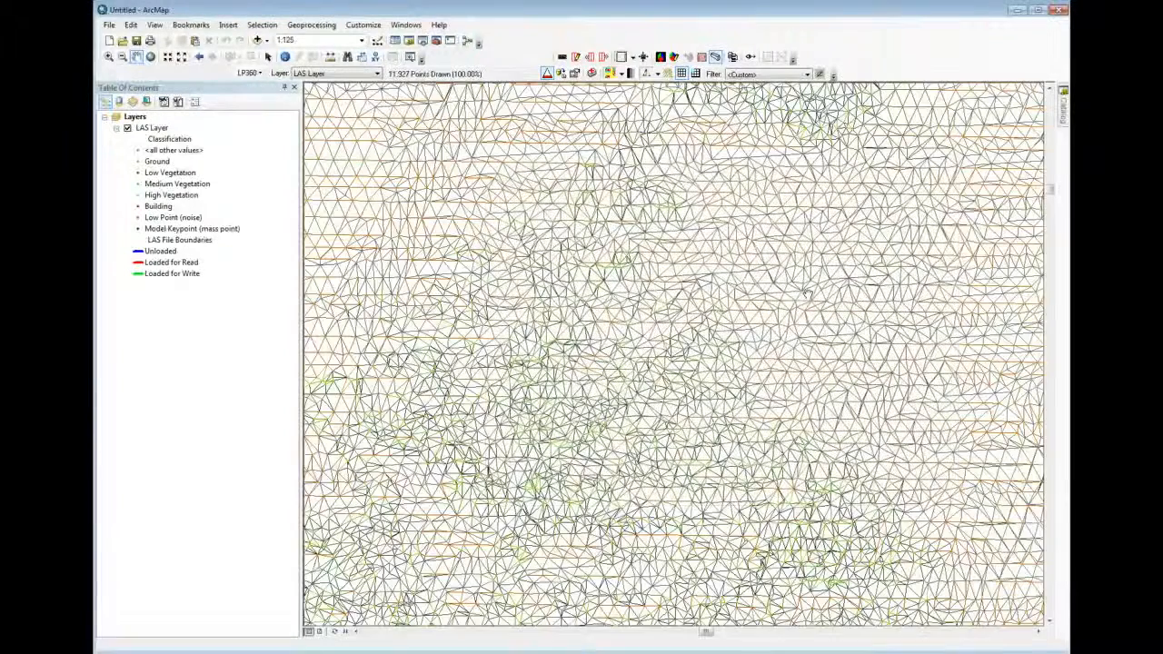
{"action": "scroll", "coordinate": [807, 292], "scroll_direction": "down", "scroll_amount": 1}
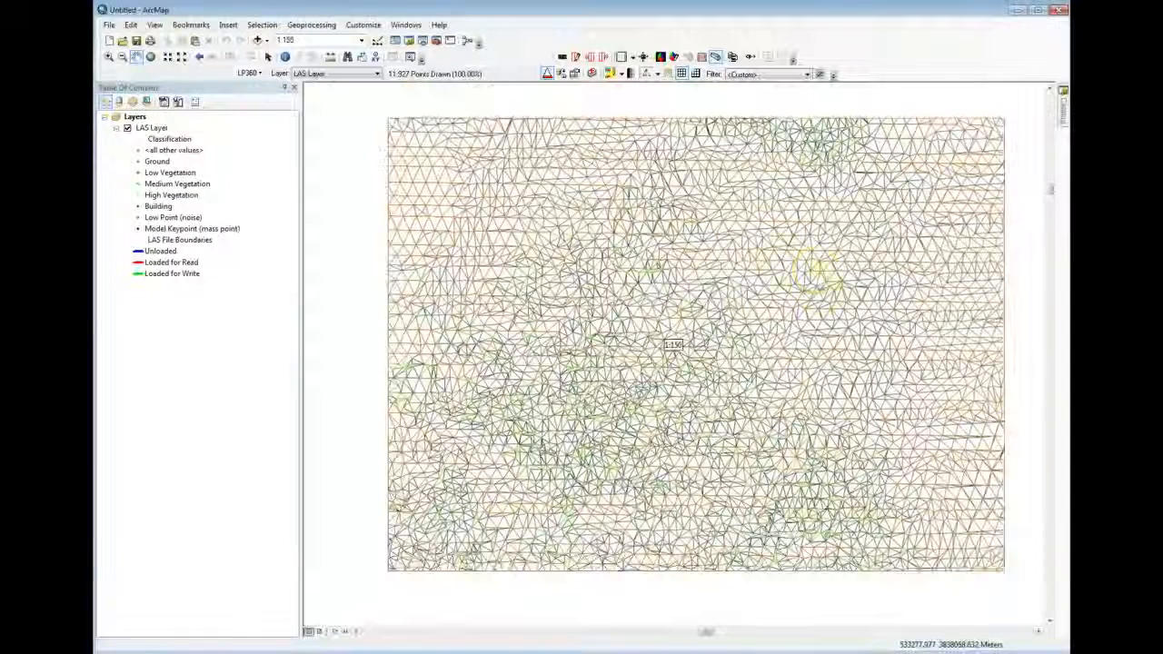
{"action": "scroll", "coordinate": [815, 270], "scroll_direction": "down", "scroll_amount": 1}
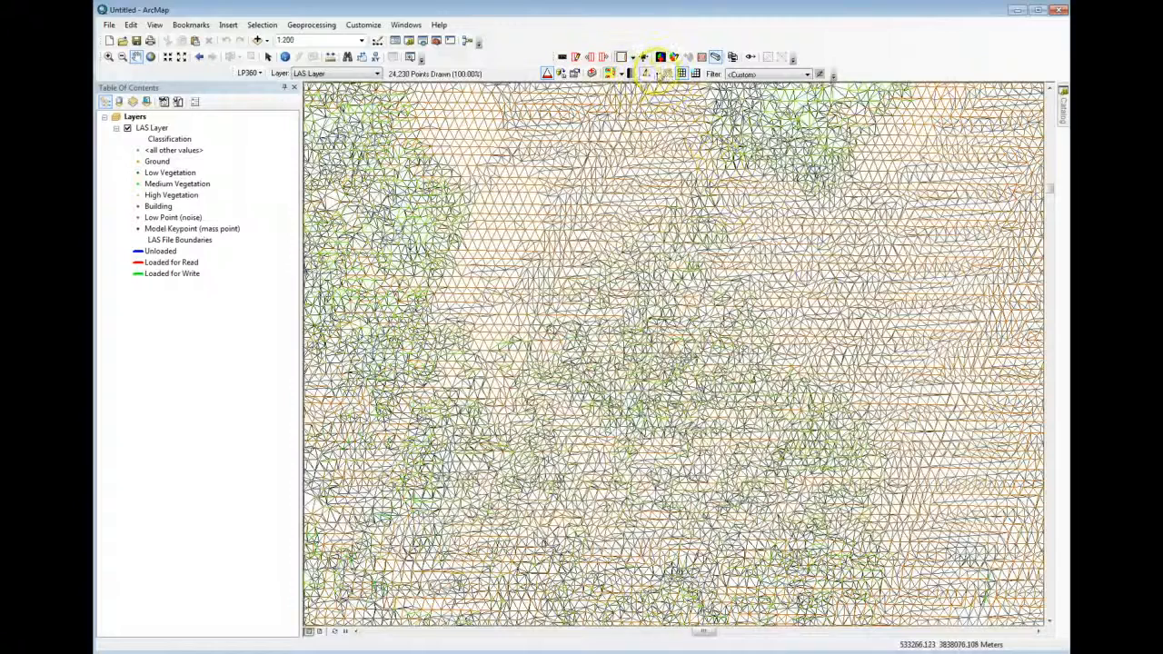
Draw the LAS layer as points and view them at scales of 1:2,000 and 1:1,000
{"action": "left_click", "coordinate": [657, 74]}
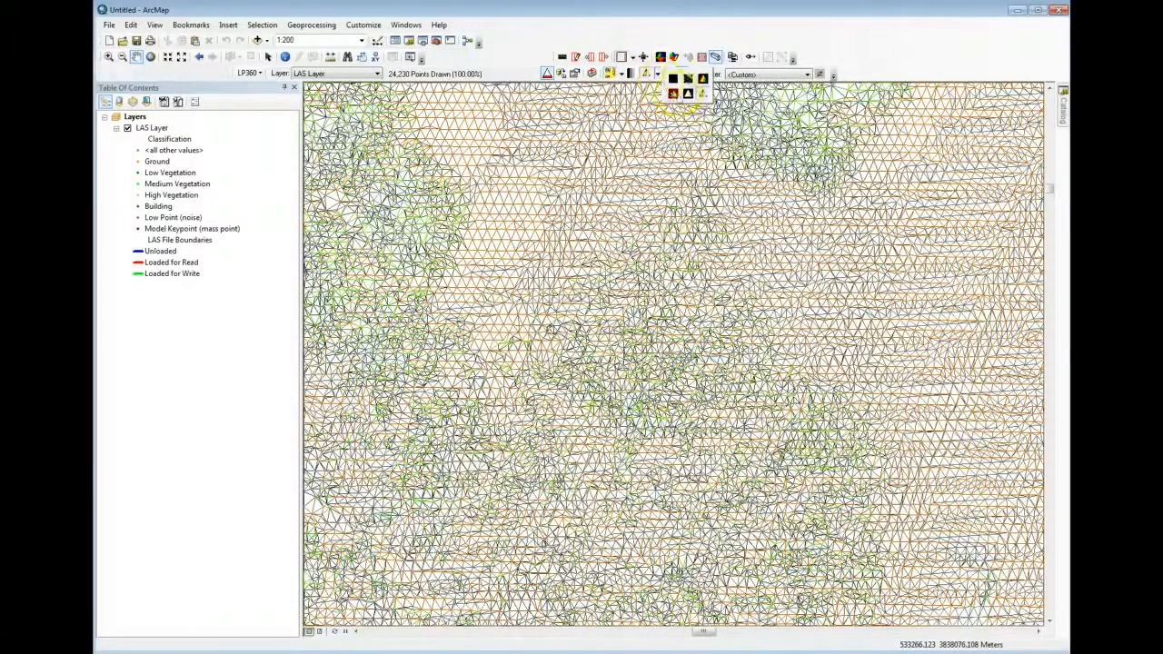
{"action": "left_click", "coordinate": [688, 79]}
{"action": "scroll", "coordinate": [674, 292], "scroll_direction": "down", "scroll_amount": 3}
{"action": "scroll", "coordinate": [674, 292], "scroll_direction": "down", "scroll_amount": 3}
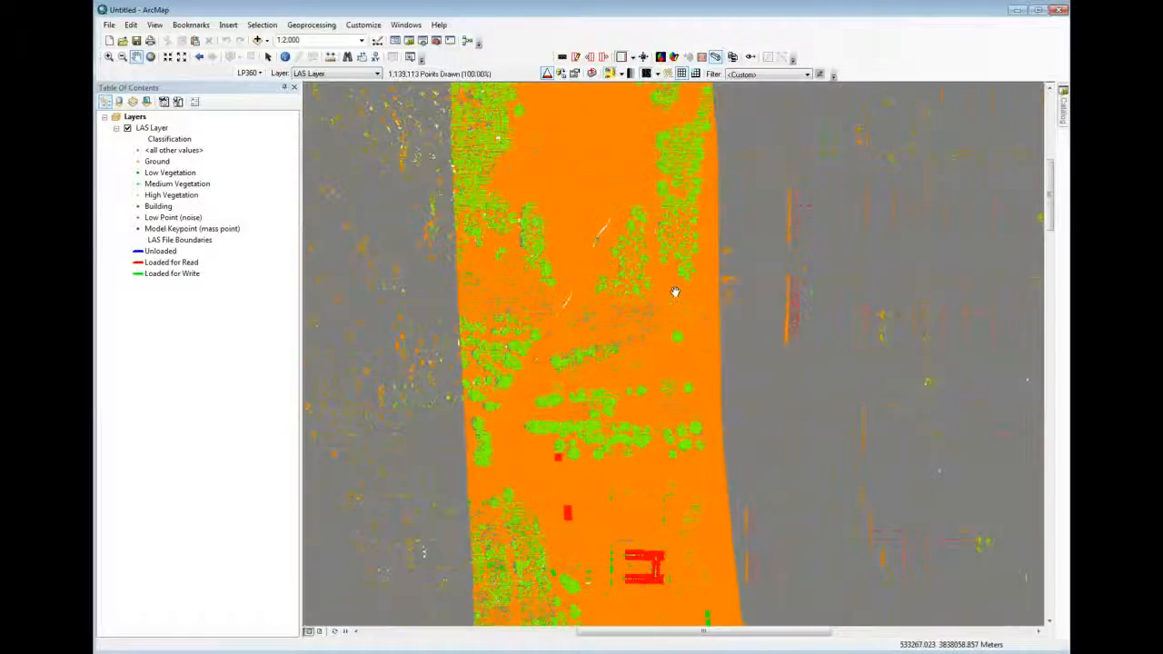
{"action": "scroll", "coordinate": [674, 292], "scroll_direction": "up", "scroll_amount": 2}
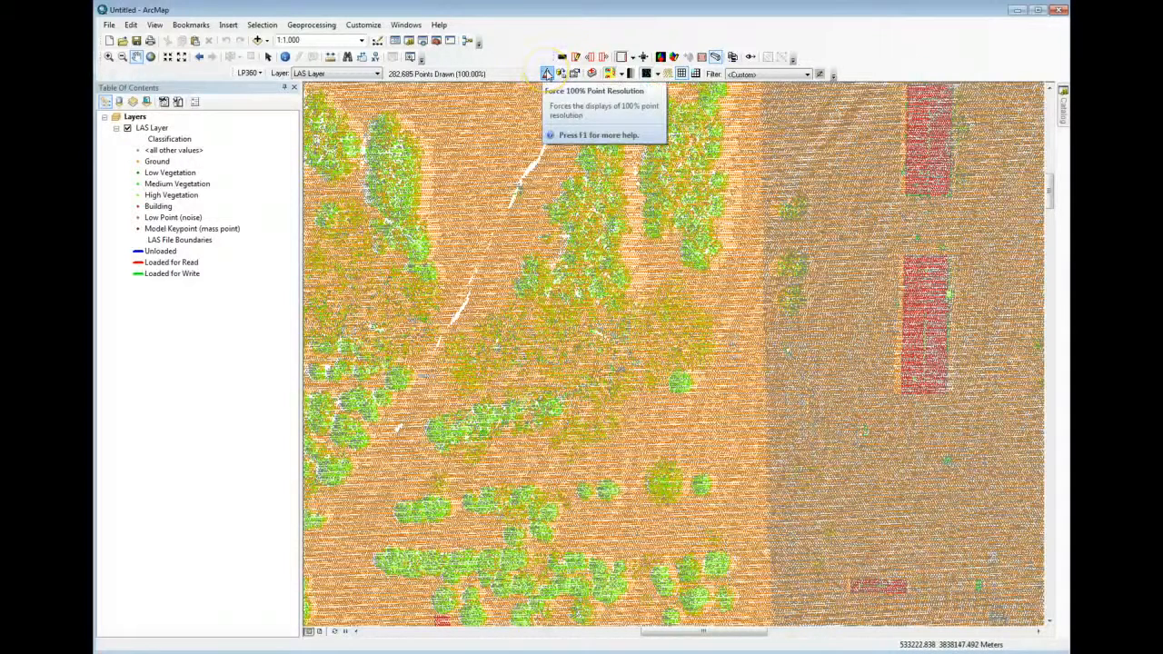
Turn off the forced 100% point resolution, comparing the LAS points with and without it at a scale of 1:1,250
{"action": "left_click", "coordinate": [547, 76]}
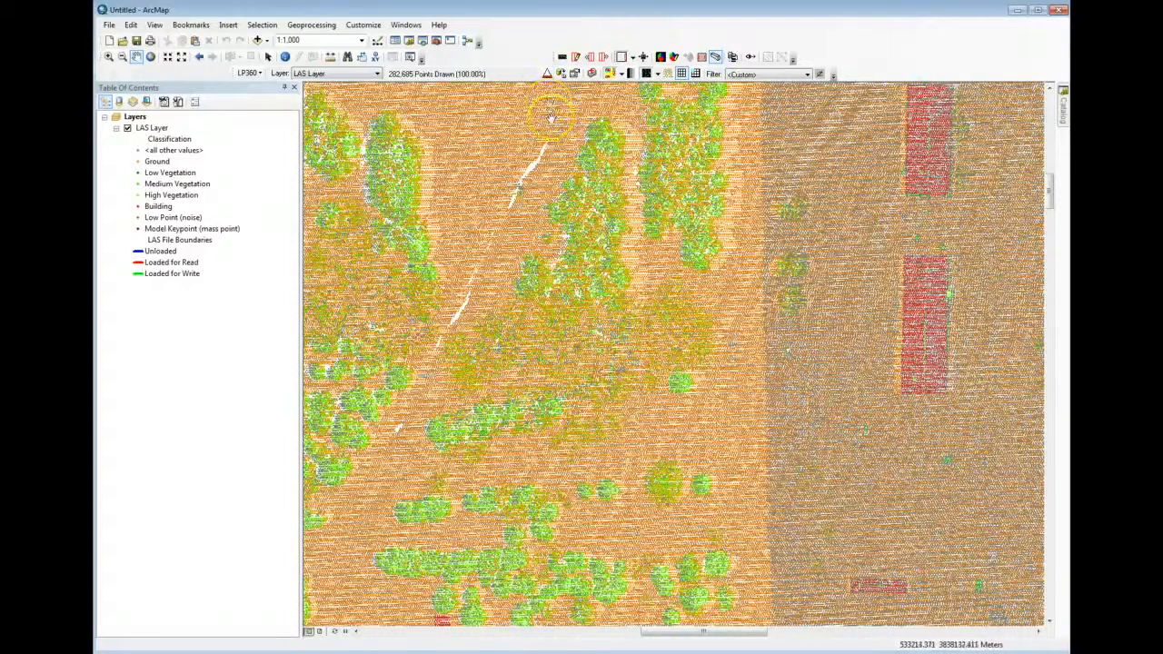
{"action": "scroll", "coordinate": [554, 132], "scroll_direction": "up", "scroll_amount": 2}
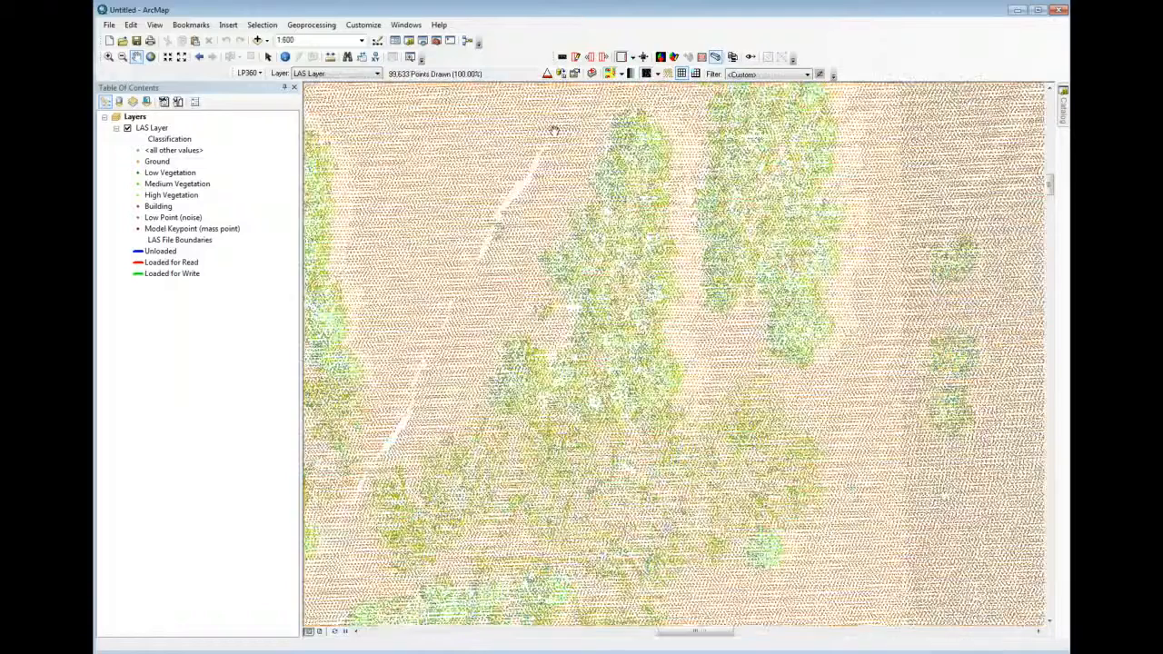
{"action": "scroll", "coordinate": [553, 132], "scroll_direction": "up", "scroll_amount": 1}
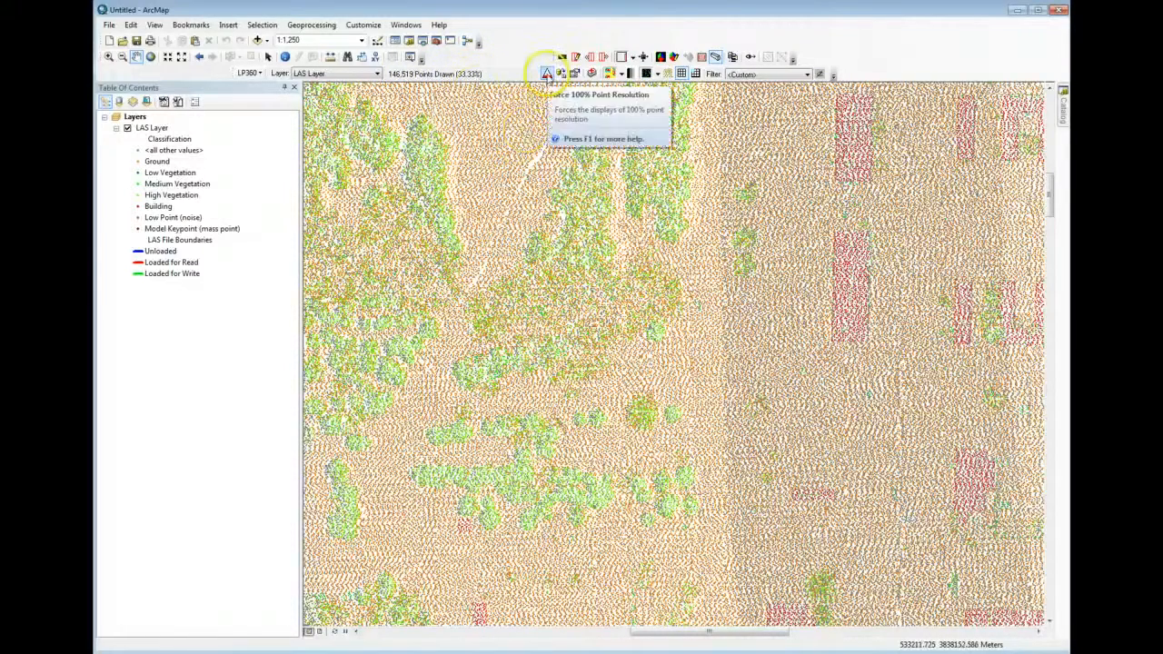
{"action": "left_click", "coordinate": [546, 74]}
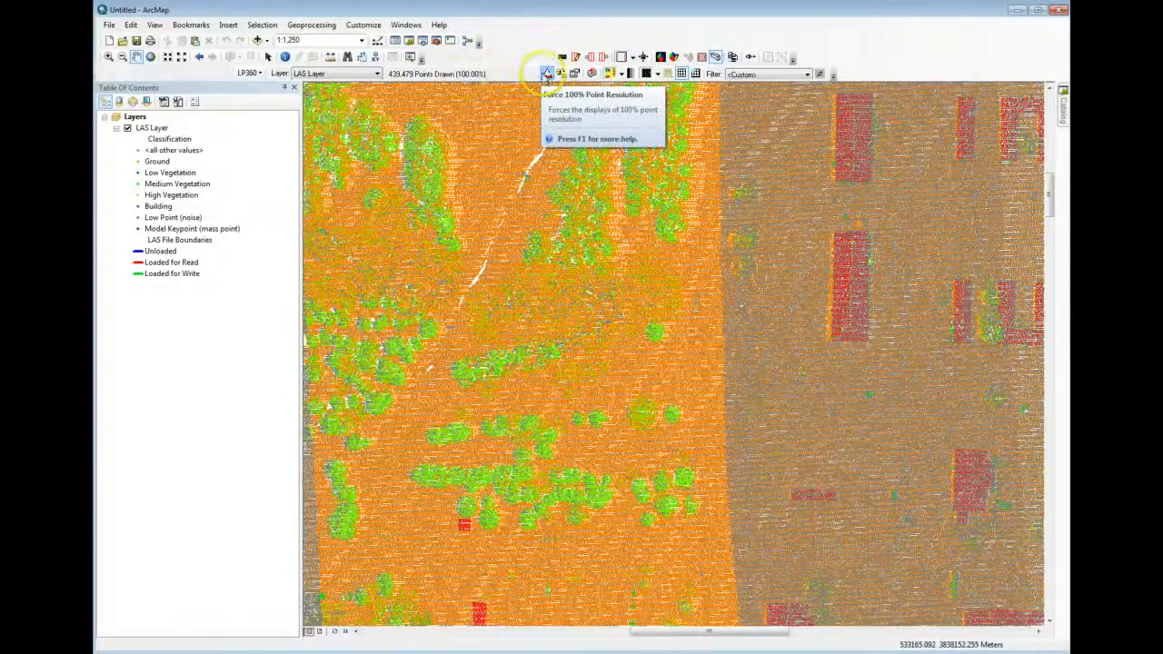
{"action": "left_click", "coordinate": [546, 74]}
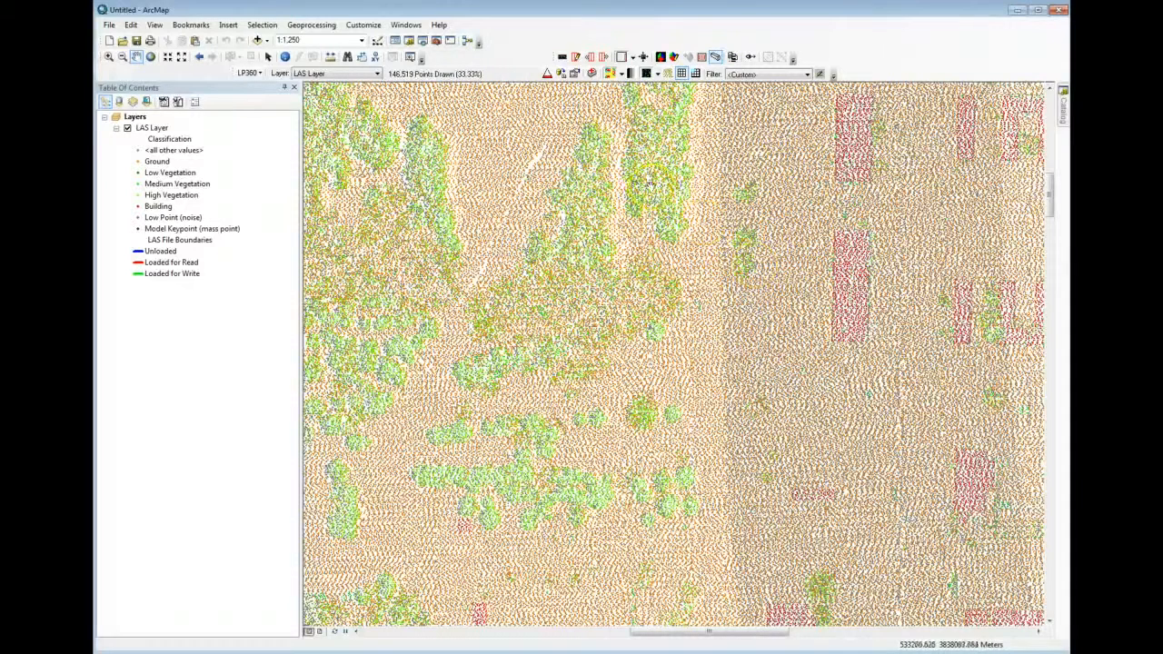
Display contours on the LAS layer, view them at a scale of 1:400, and turn them off
{"action": "left_click", "coordinate": [668, 75]}
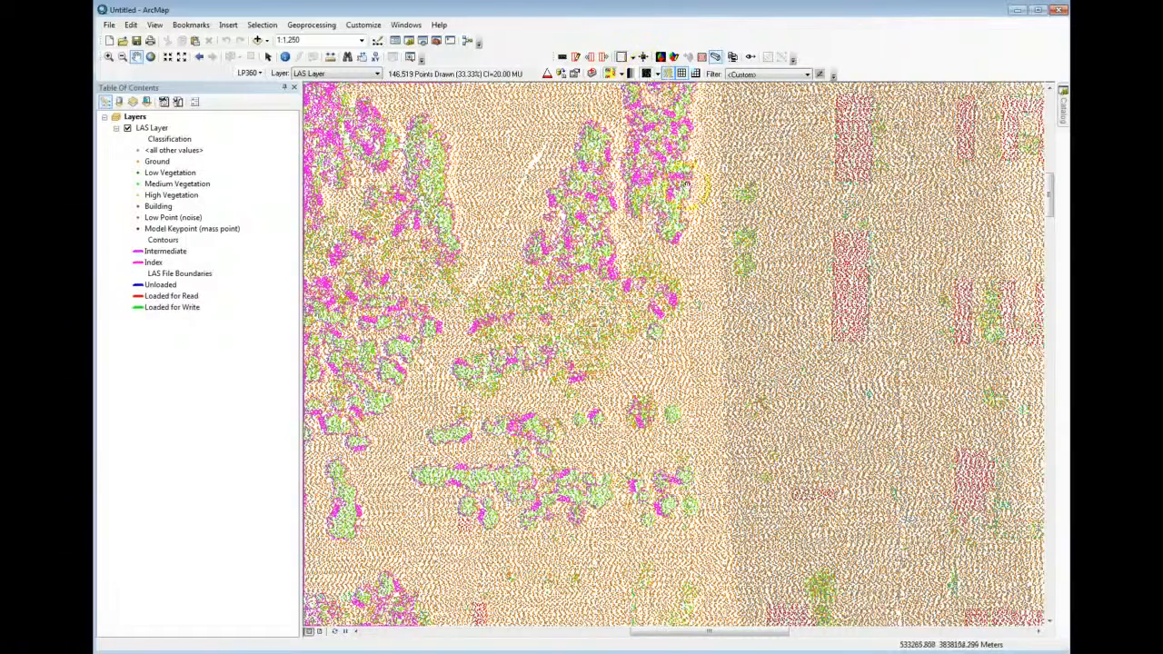
{"action": "scroll", "coordinate": [656, 202], "scroll_direction": "up", "scroll_amount": 4}
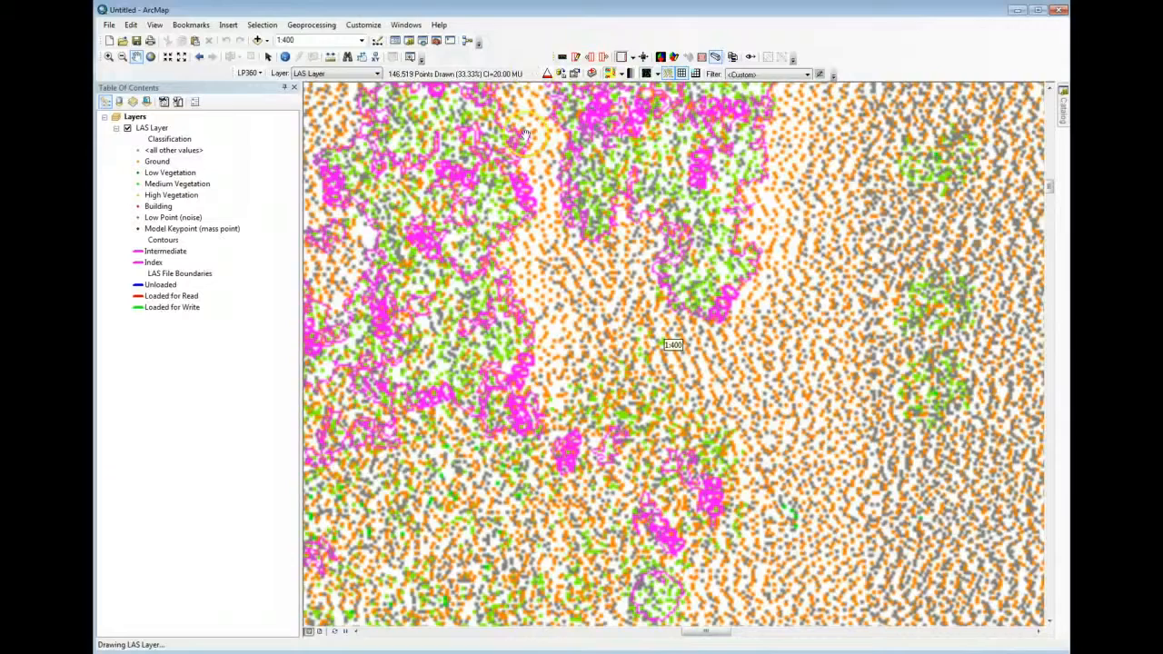
{"action": "left_click", "coordinate": [668, 73]}
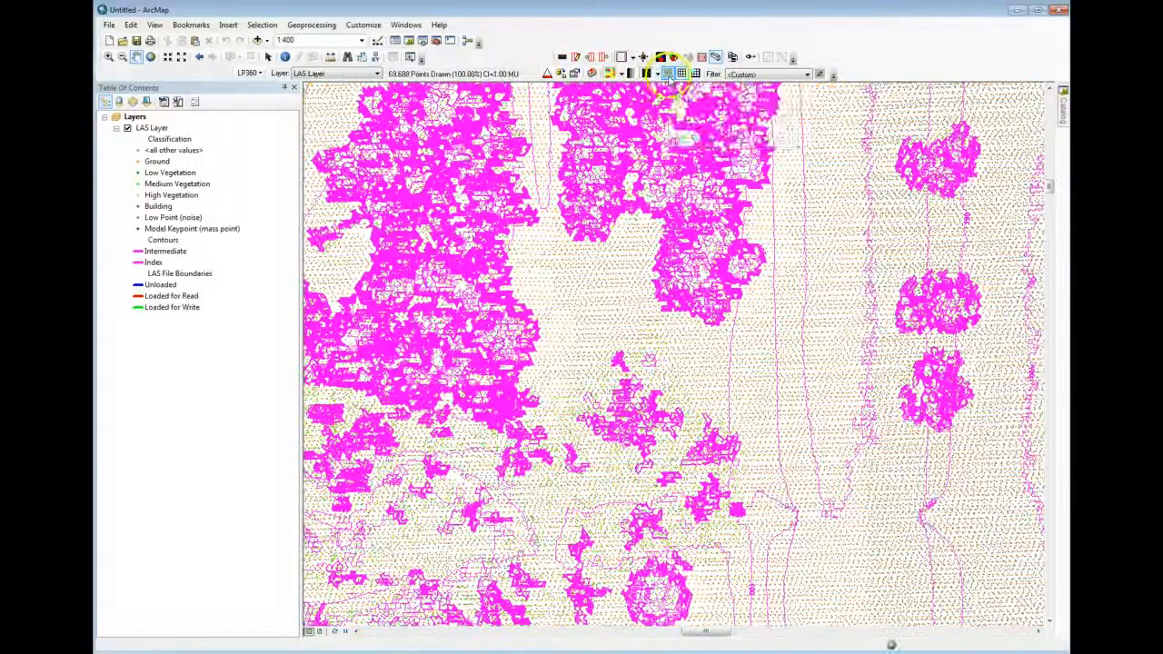
{"action": "left_click", "coordinate": [668, 73]}
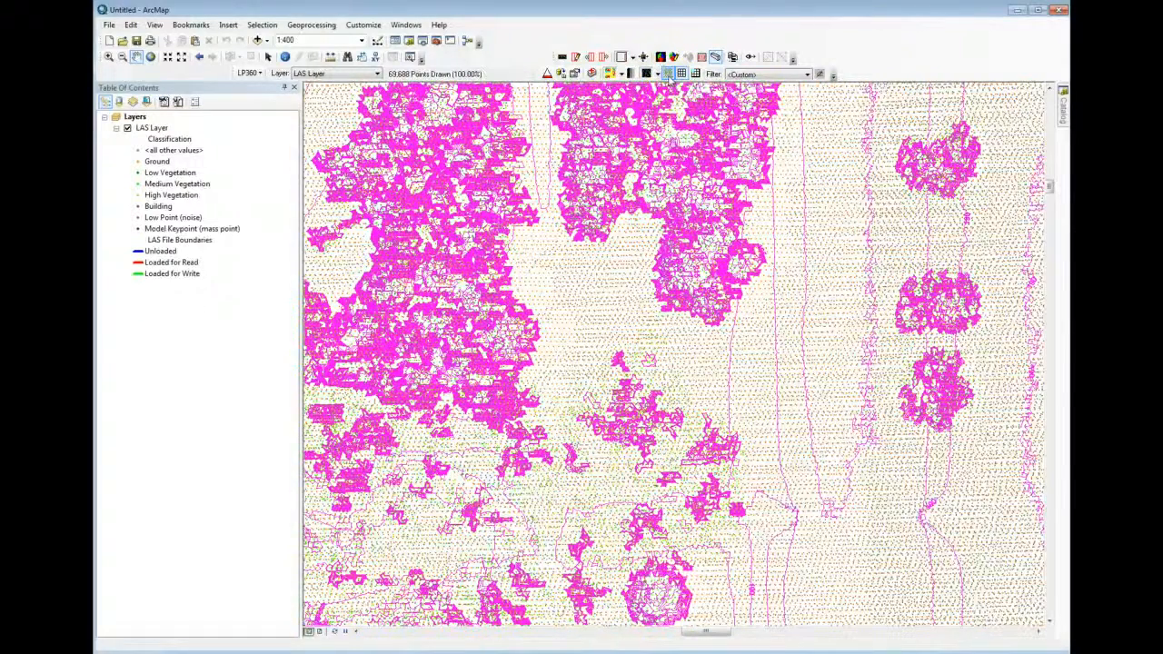
{"action": "scroll", "coordinate": [673, 198], "scroll_direction": "up", "scroll_amount": 3}
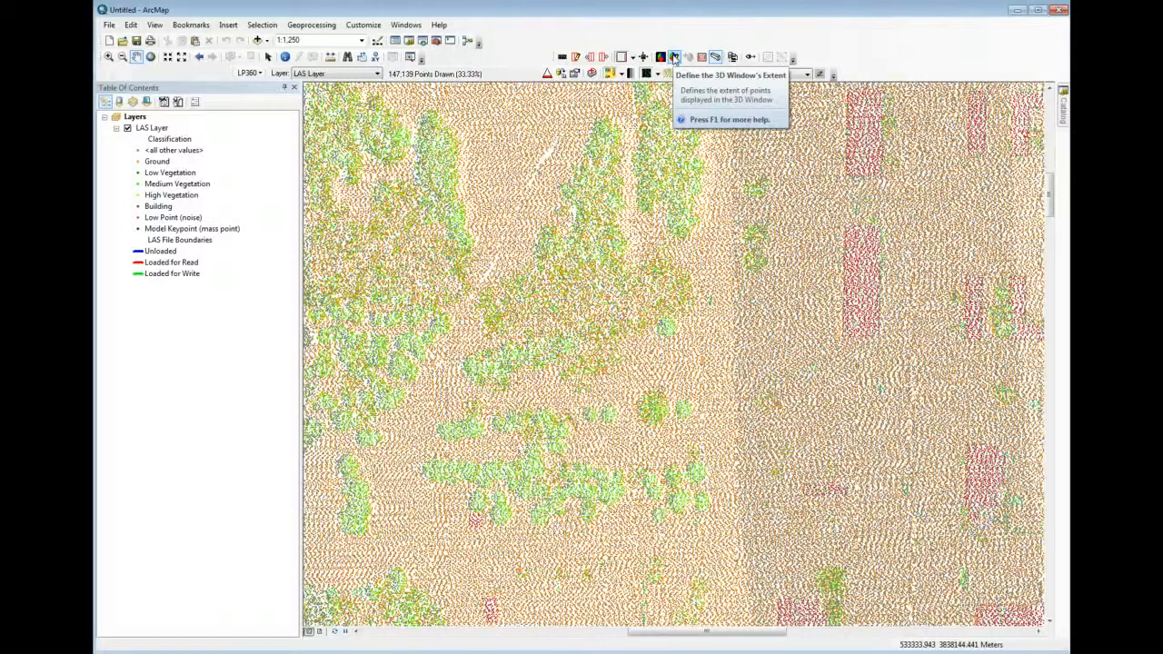
Define the 3D window's extent as a rectangle over most of the map view and bring the 3D viewer fully into view
{"action": "left_click", "coordinate": [674, 57]}
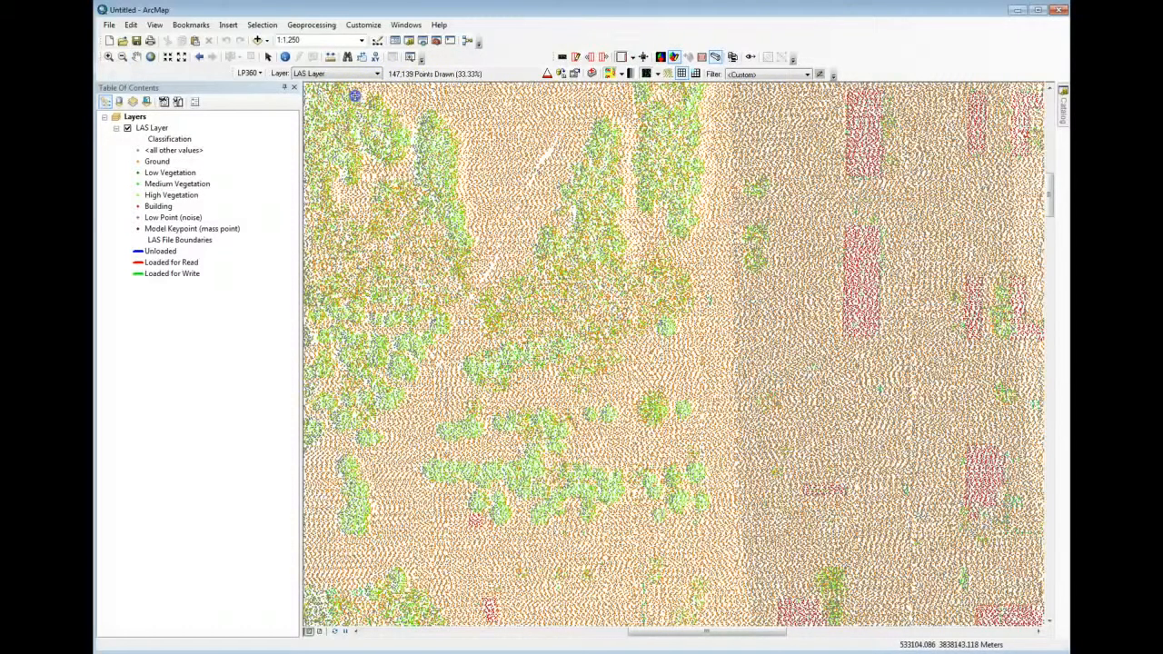
{"action": "left_click_drag", "start_coordinate": [354, 95], "coordinate": [1004, 616]}
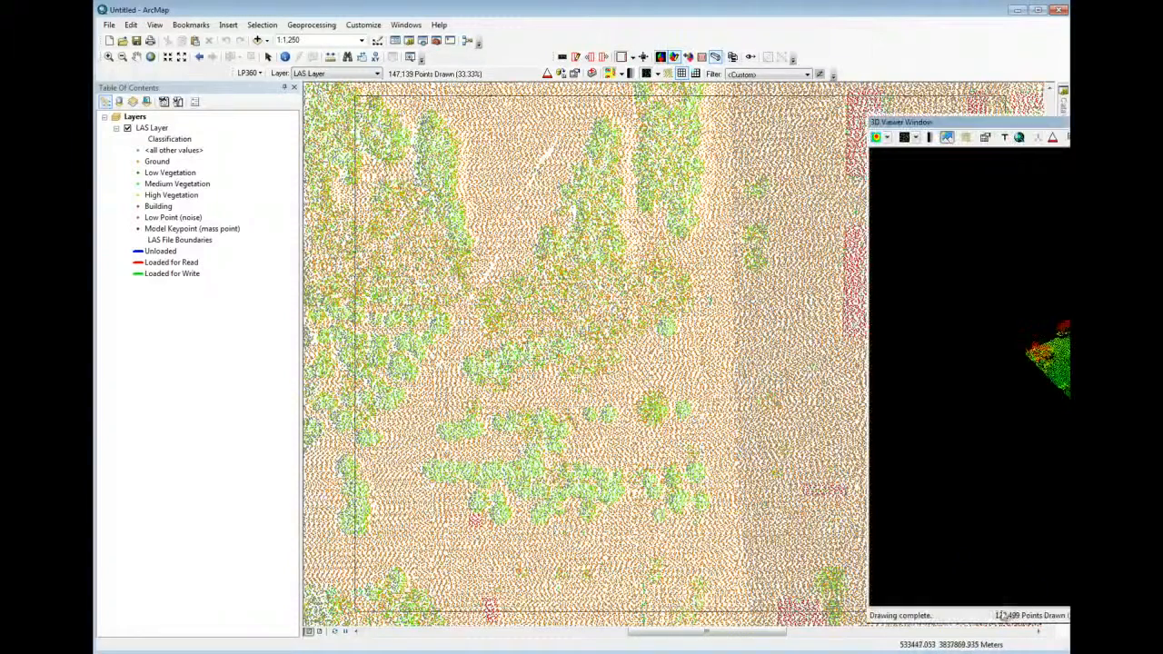
{"action": "left_click_drag", "start_coordinate": [1038, 121], "coordinate": [489, 112]}
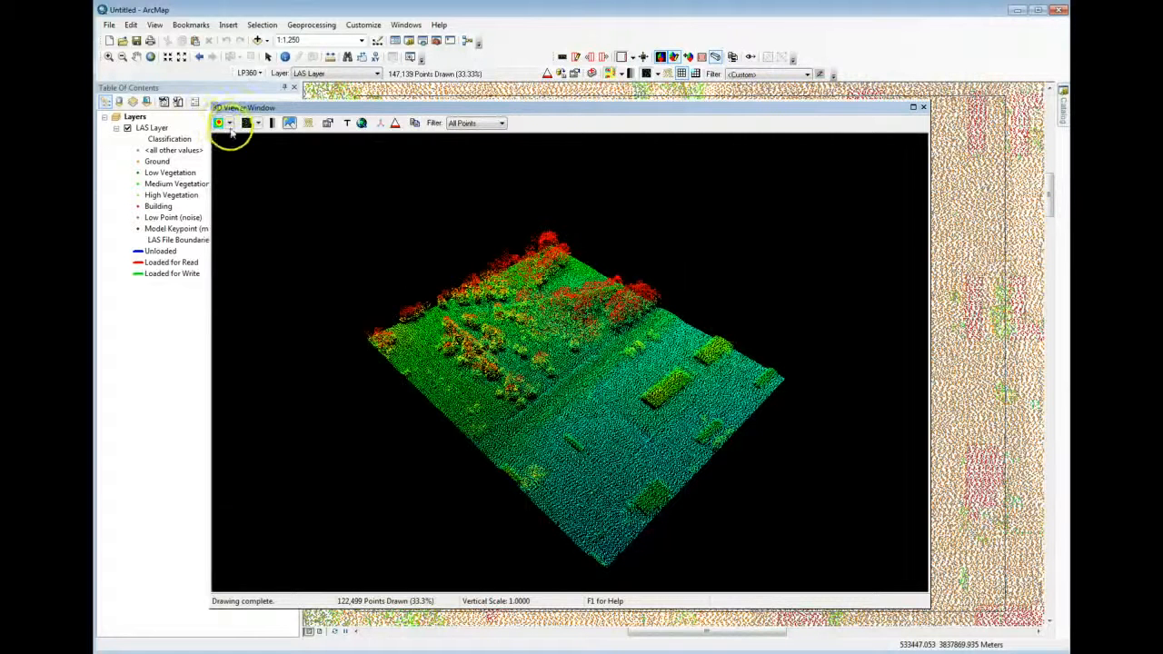
Colour the points in the 3D viewer by classification
{"action": "left_click", "coordinate": [229, 123]}
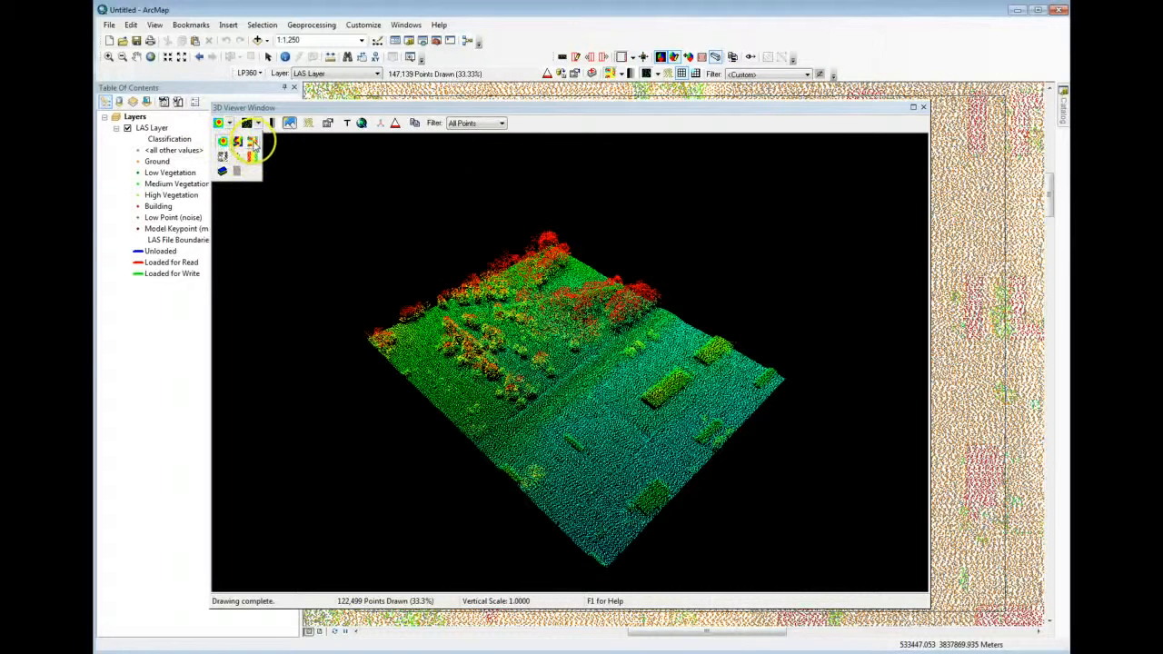
{"action": "left_click", "coordinate": [252, 141]}
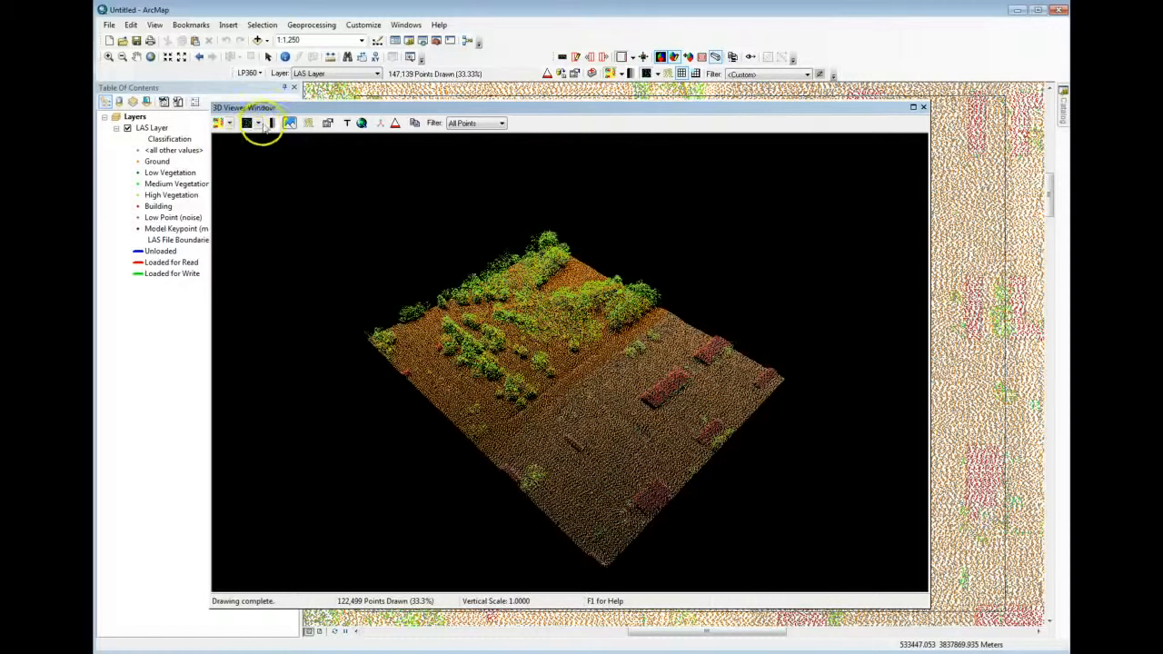
{"action": "left_click", "coordinate": [275, 127]}
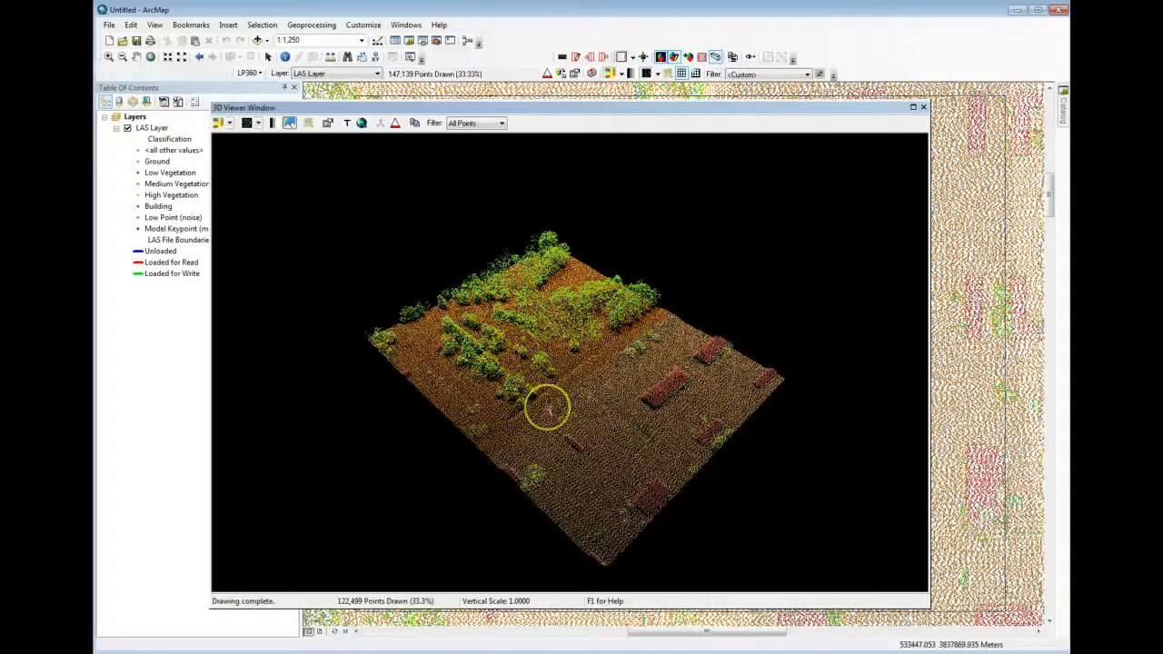
Rotate and zoom the 3D view to examine the classified vegetation, ground and buildings from several angles and up close
{"action": "left_click_drag", "start_coordinate": [547, 409], "coordinate": [589, 370]}
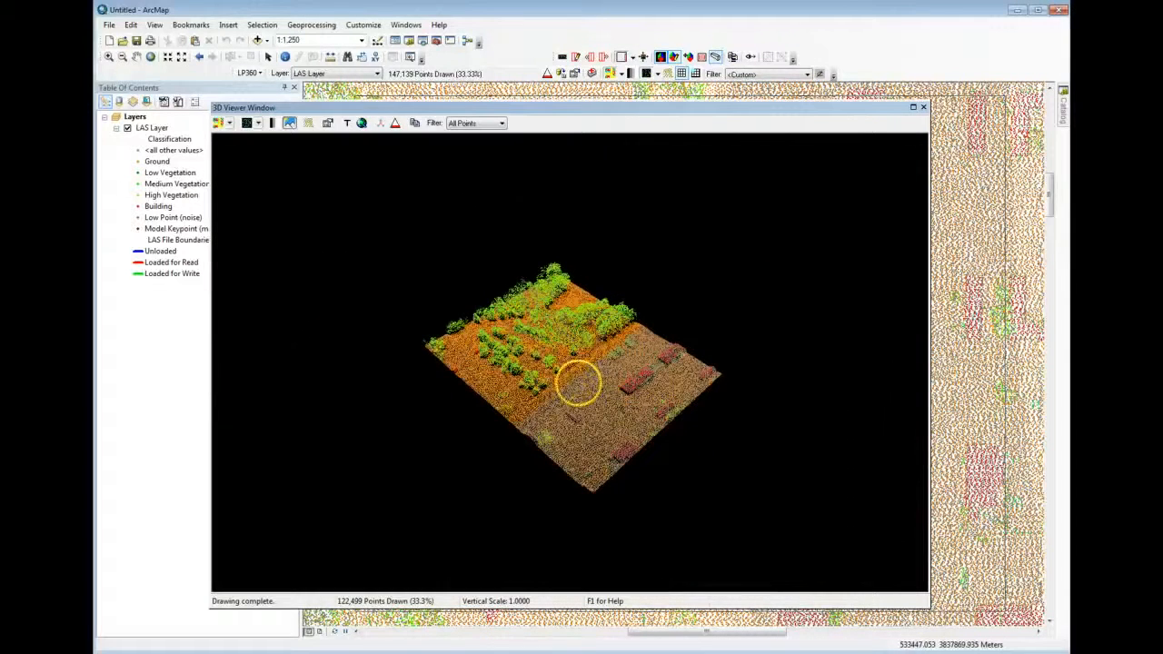
{"action": "mouse_move", "coordinate": [581, 387]}
{"action": "left_mouse_down"}
{"action": "mouse_move", "coordinate": [574, 413]}
{"action": "mouse_move", "coordinate": [595, 374]}
{"action": "mouse_move", "coordinate": [585, 349]}
{"action": "mouse_move", "coordinate": [568, 405]}
{"action": "mouse_move", "coordinate": [567, 370]}
{"action": "mouse_move", "coordinate": [567, 383]}
{"action": "left_mouse_up"}
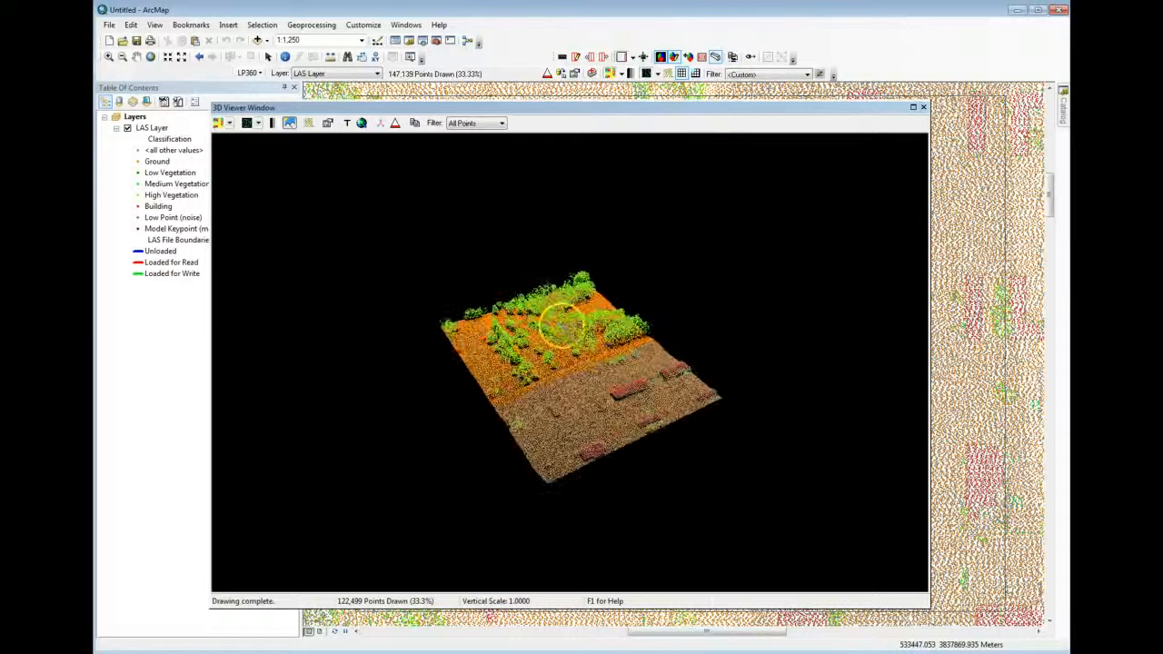
{"action": "left_click_drag", "start_coordinate": [573, 325], "coordinate": [576, 321]}
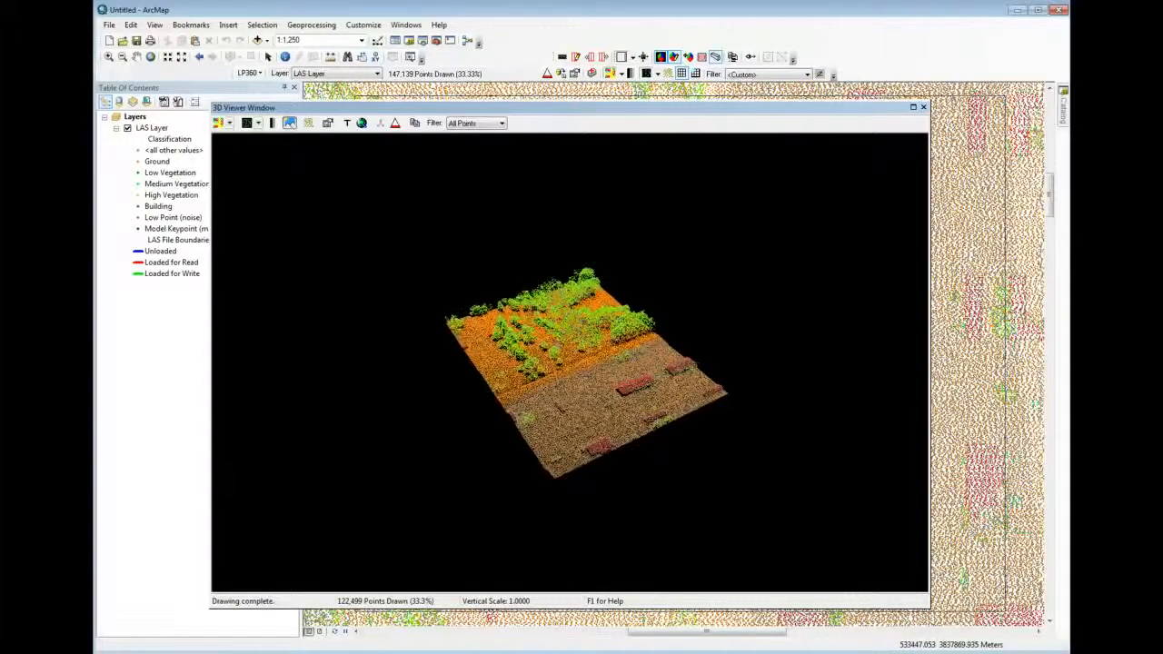
{"action": "scroll", "coordinate": [564, 369], "scroll_direction": "up", "scroll_amount": 5}
{"action": "mouse_move", "coordinate": [564, 369]}
{"action": "left_mouse_down"}
{"action": "mouse_move", "coordinate": [568, 359]}
{"action": "mouse_move", "coordinate": [554, 371]}
{"action": "mouse_move", "coordinate": [576, 379]}
{"action": "mouse_move", "coordinate": [576, 369]}
{"action": "left_mouse_up"}
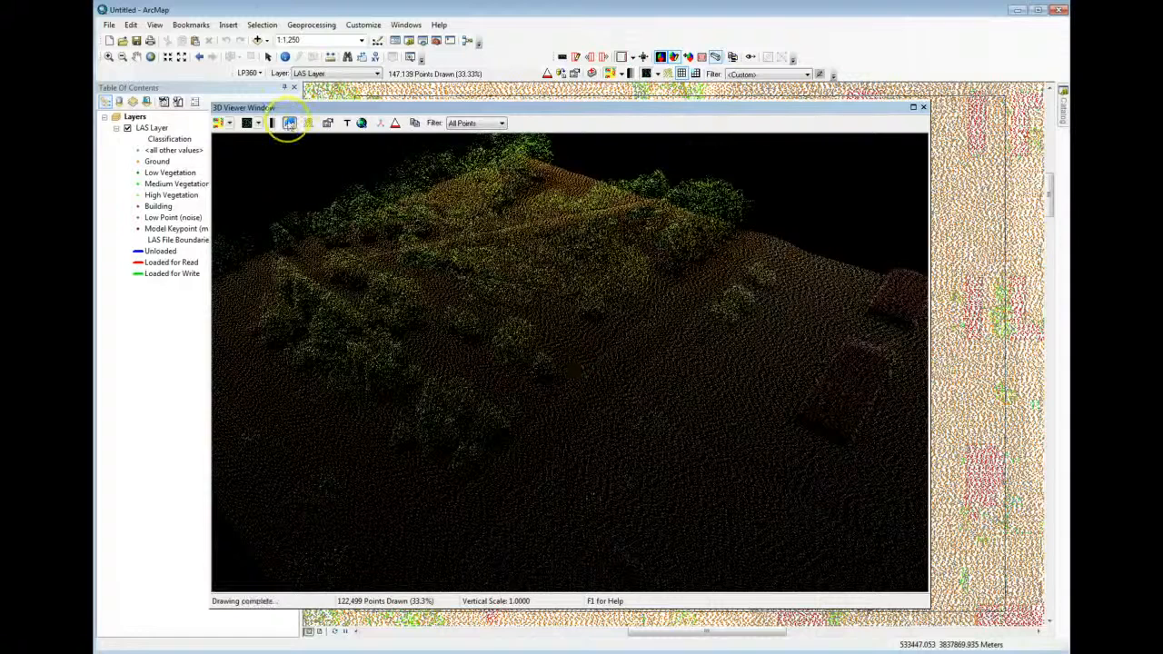
Turn off the shading in the 3D viewer and draw its points as a TIN surface
{"action": "left_click", "coordinate": [289, 123]}
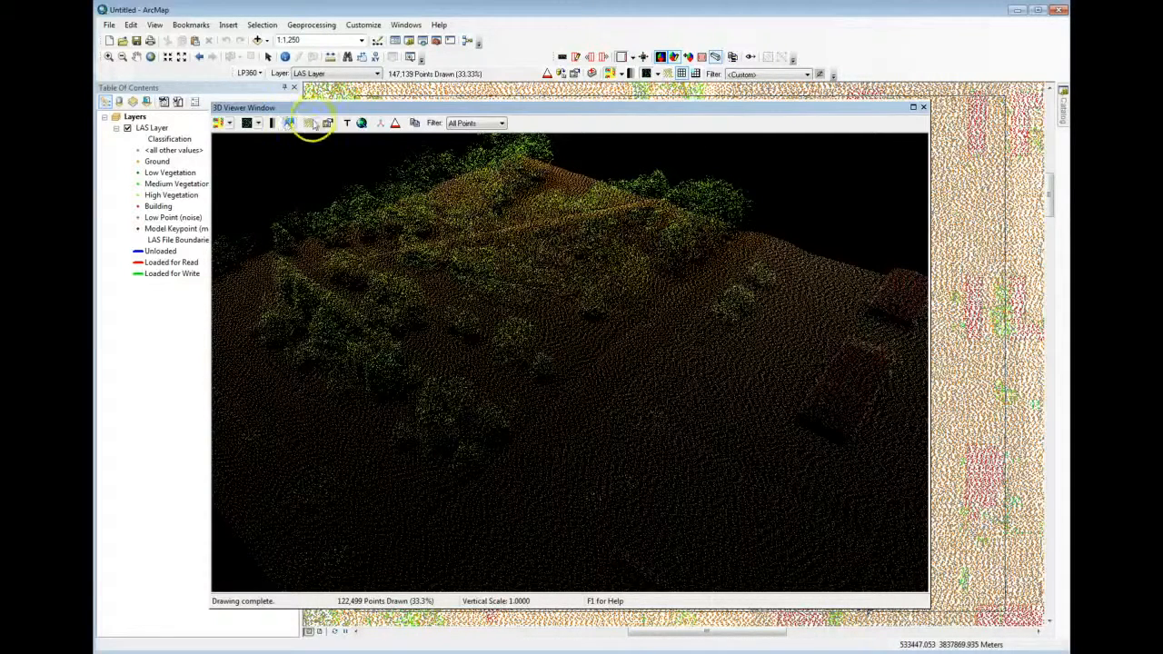
{"action": "left_click", "coordinate": [258, 122]}
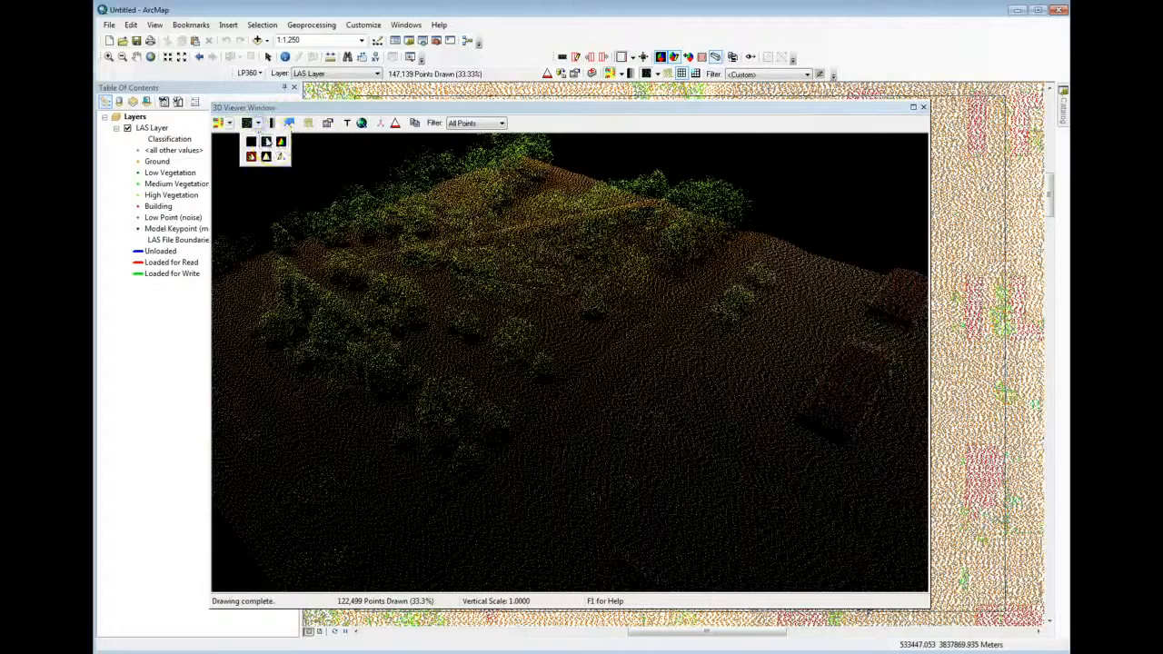
{"action": "left_click", "coordinate": [281, 142]}
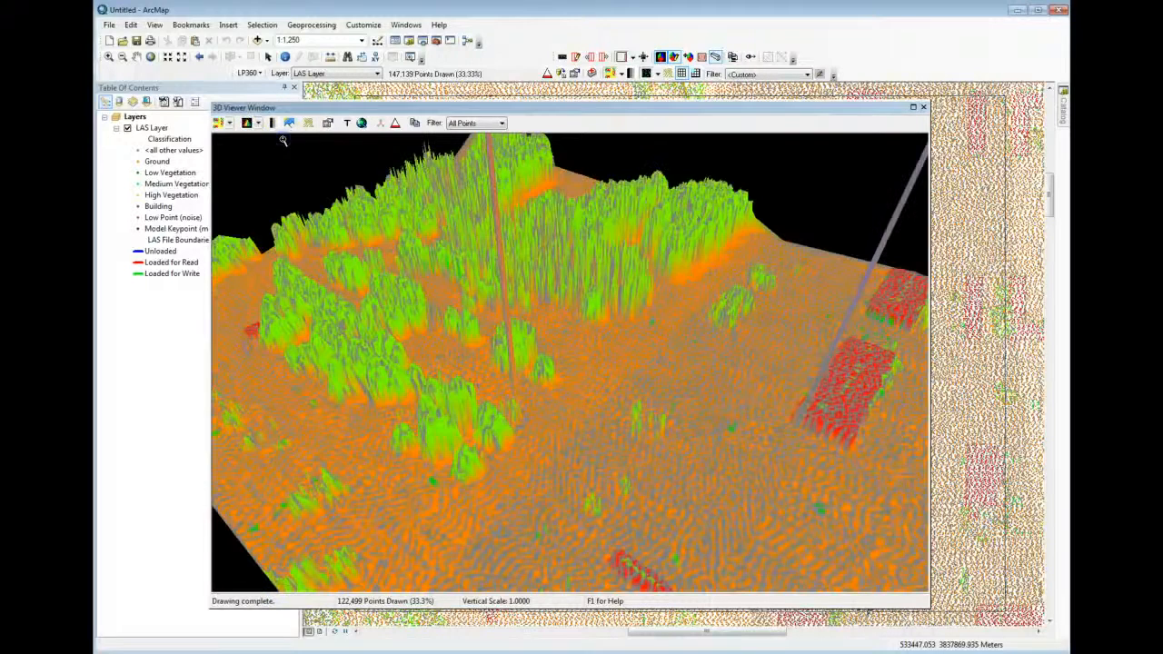
Compare the 3D viewer's TIN surface with and without shading, leaving the shading off
{"action": "left_click", "coordinate": [291, 125]}
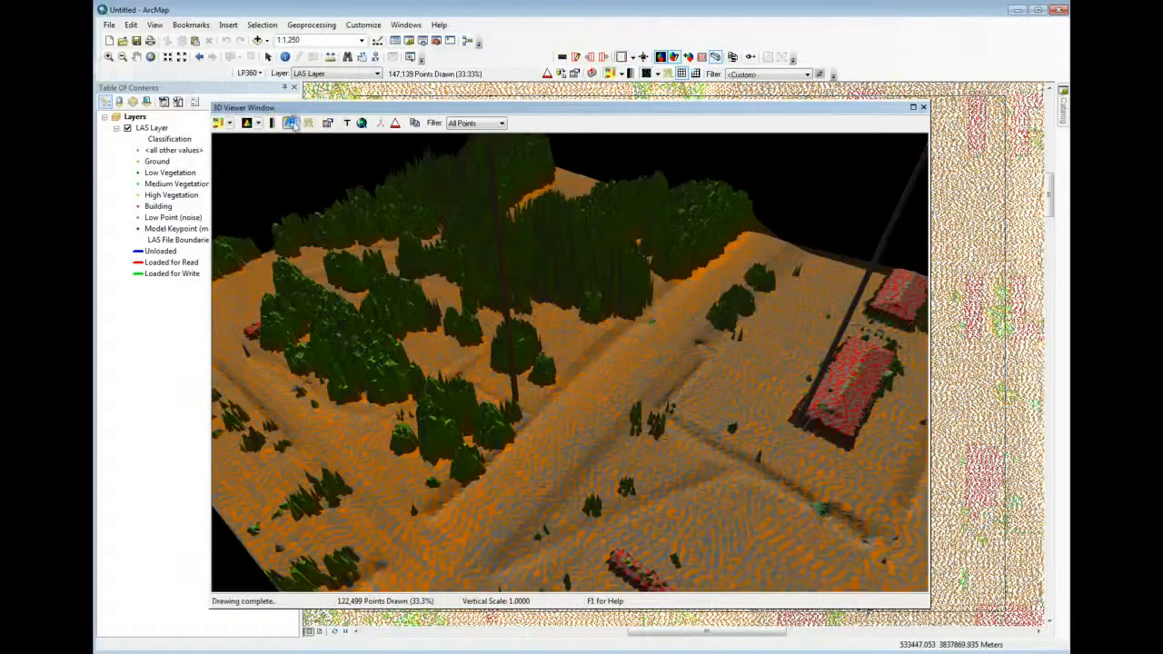
{"action": "left_click", "coordinate": [291, 125]}
{"action": "left_click", "coordinate": [292, 124]}
{"action": "left_click", "coordinate": [291, 125]}
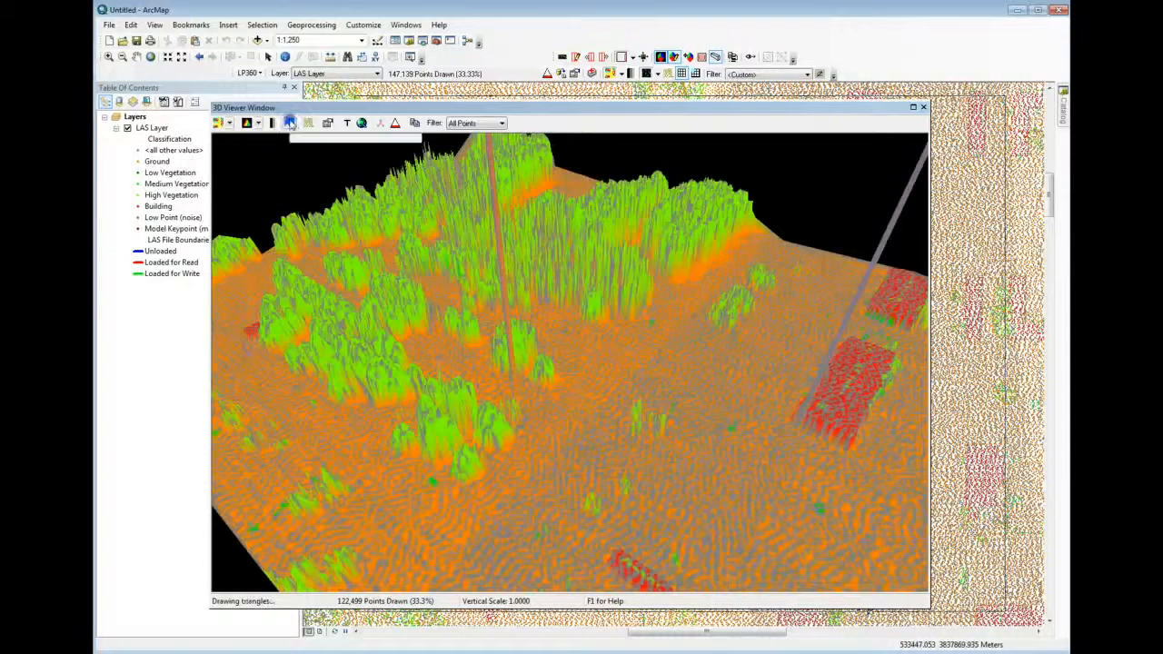
{"action": "left_click", "coordinate": [291, 125]}
{"action": "left_click", "coordinate": [291, 124]}
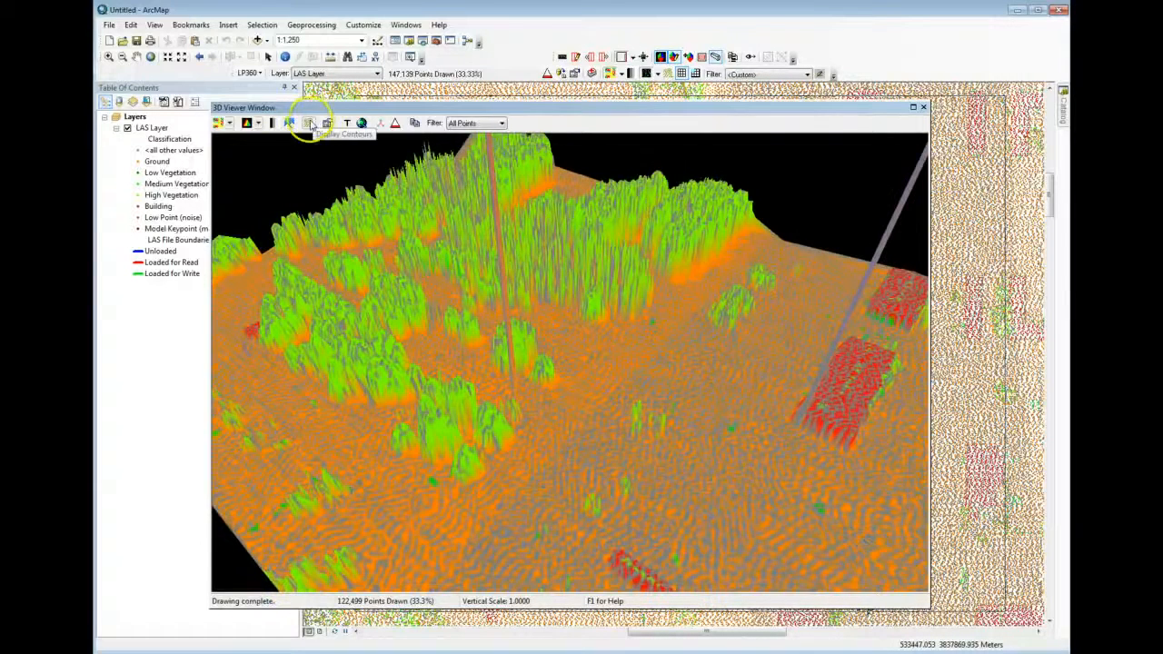
Show the contours on the 3D viewer's TIN surface, hide them again and close the viewer
{"action": "left_click", "coordinate": [309, 124]}
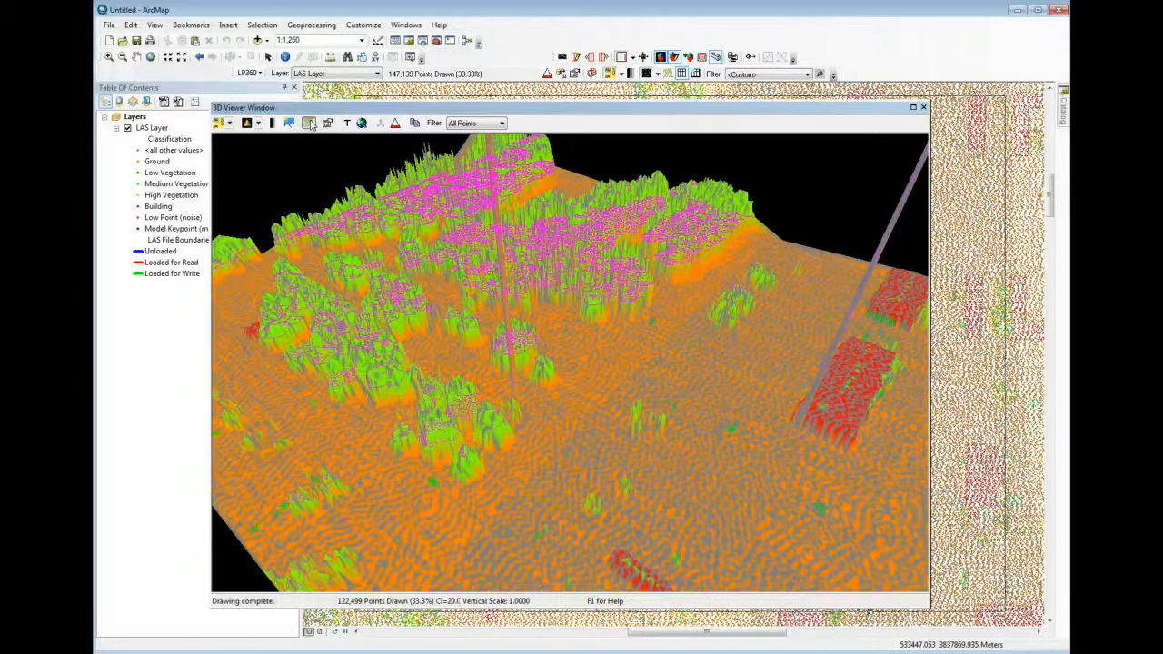
{"action": "left_click", "coordinate": [308, 124]}
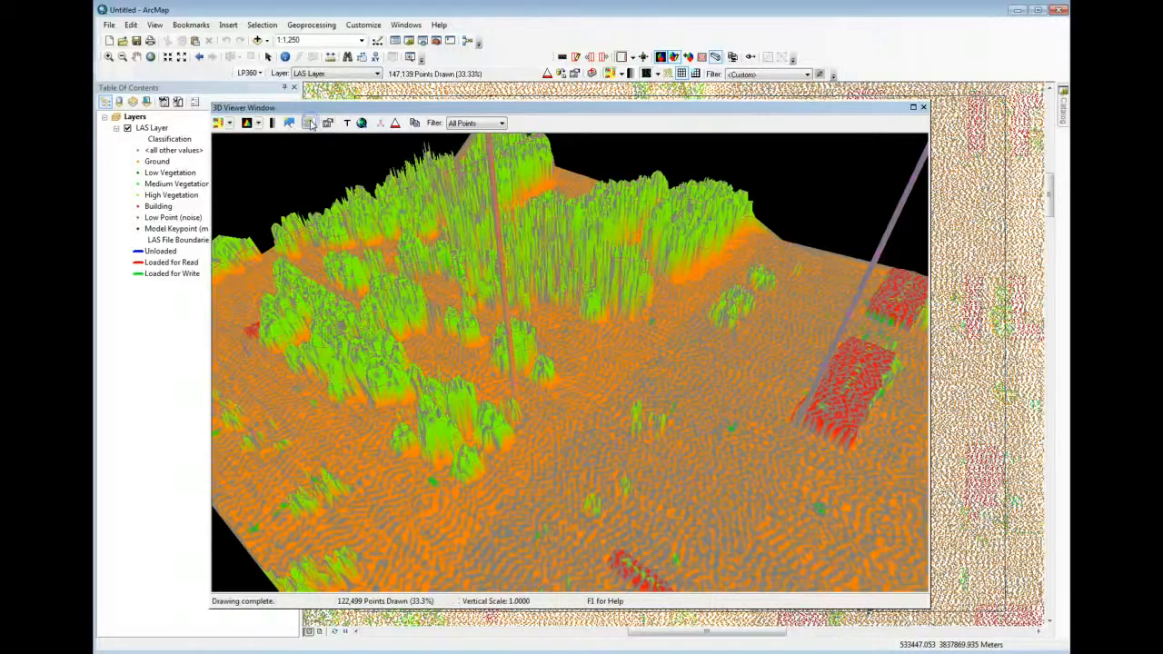
{"action": "left_click", "coordinate": [924, 109]}
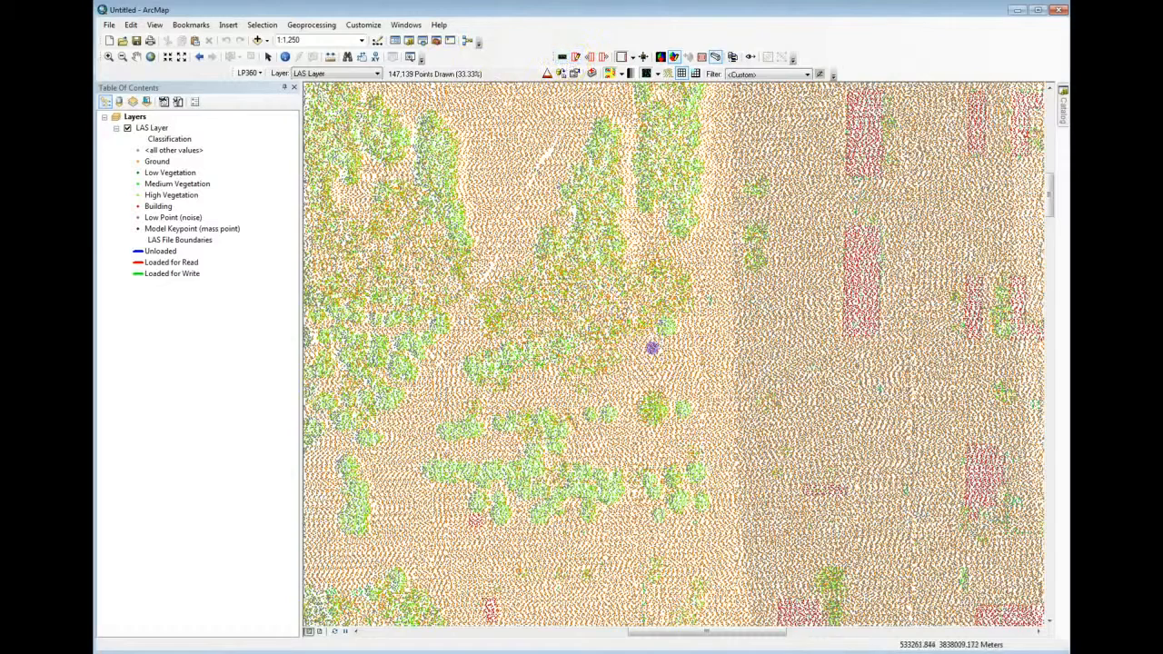
Draw a narrow west-to-east profile across the full width of the LAS tile in its upper part
{"action": "scroll", "coordinate": [652, 347], "scroll_direction": "up", "scroll_amount": 5}
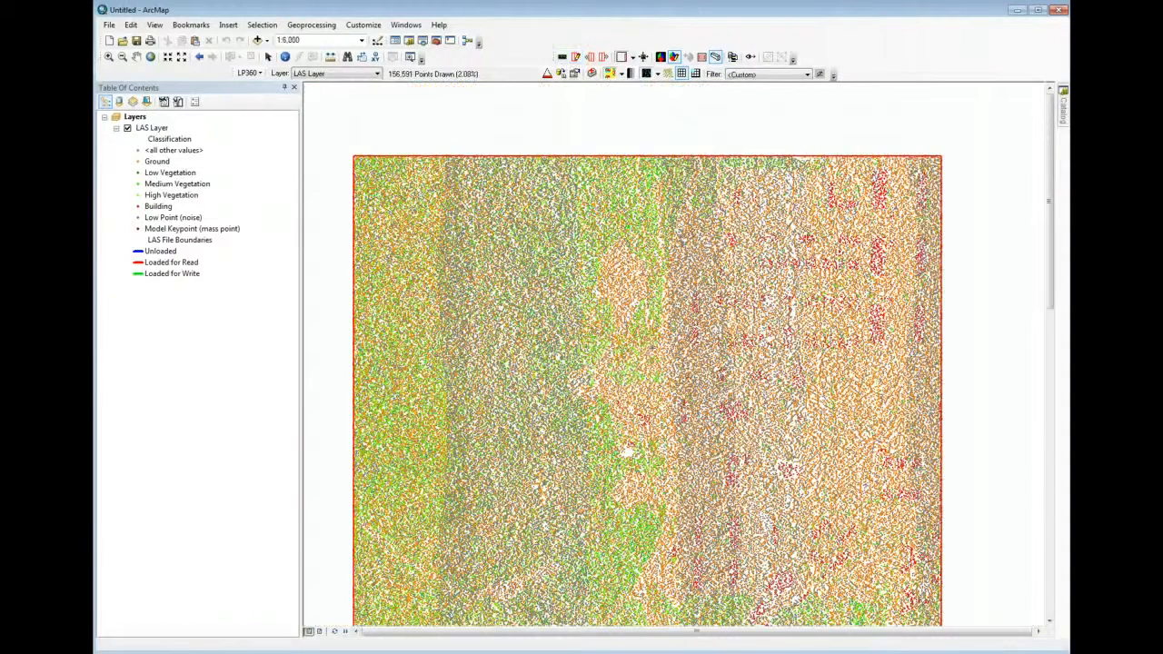
{"action": "left_click", "coordinate": [576, 55]}
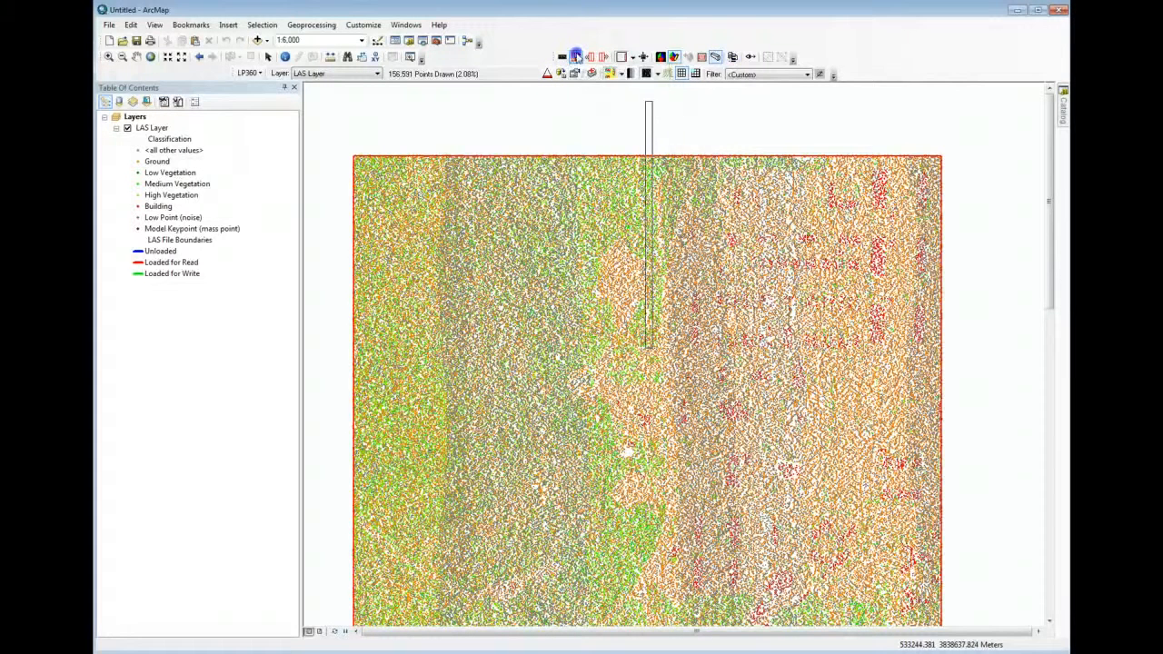
{"action": "left_click", "coordinate": [365, 265]}
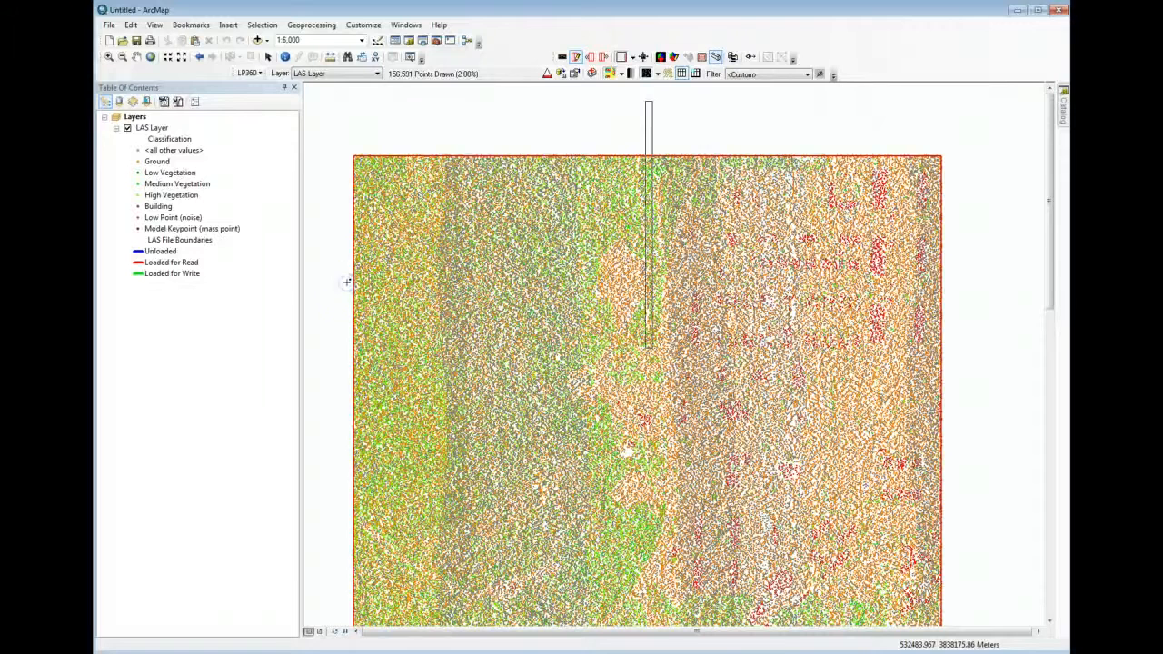
{"action": "left_click", "coordinate": [930, 271]}
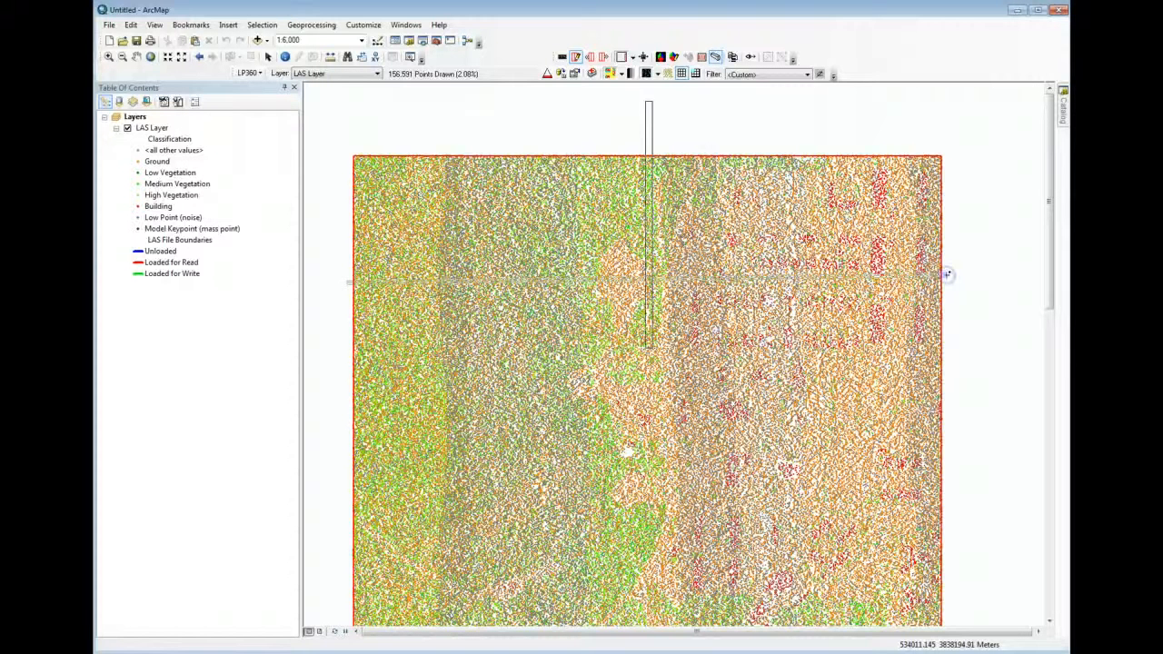
{"action": "left_click", "coordinate": [947, 277]}
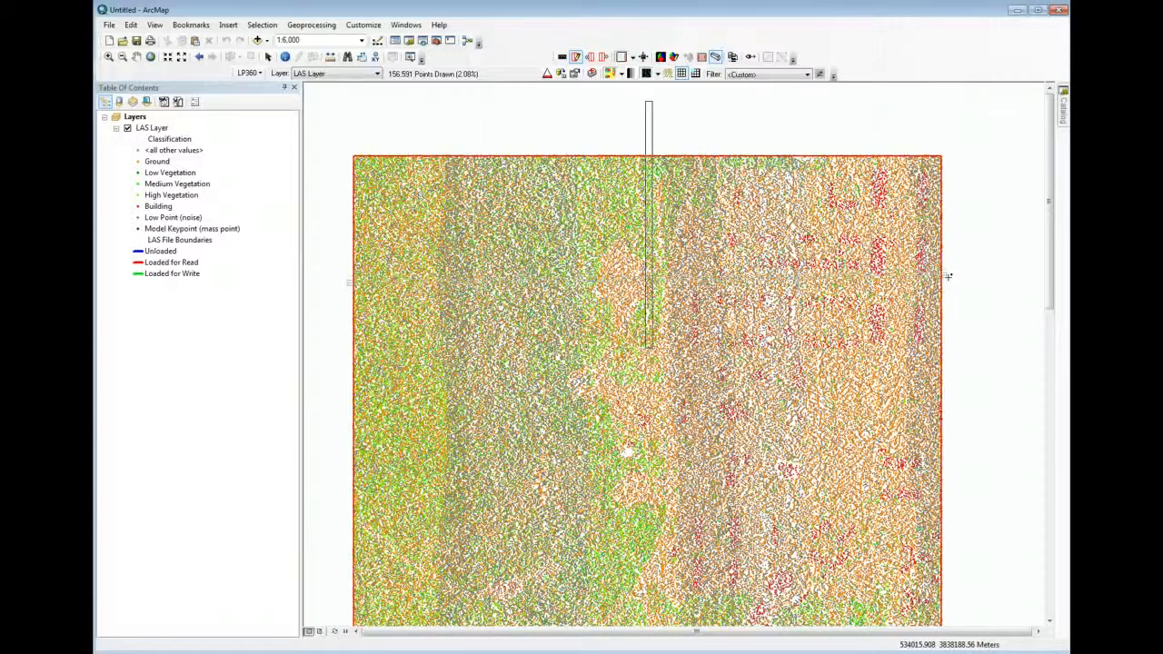
{"action": "left_click", "coordinate": [948, 276]}
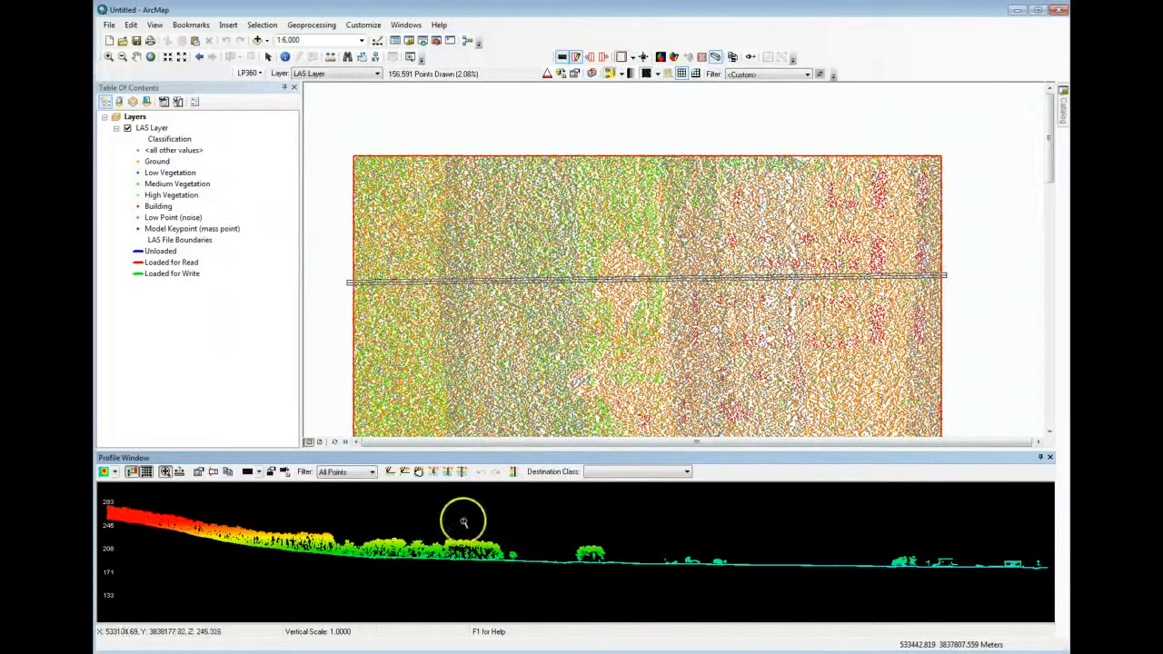
Try a repeating banded colouring on the profile points, and finally colour them by classification
{"action": "left_click", "coordinate": [114, 473]}
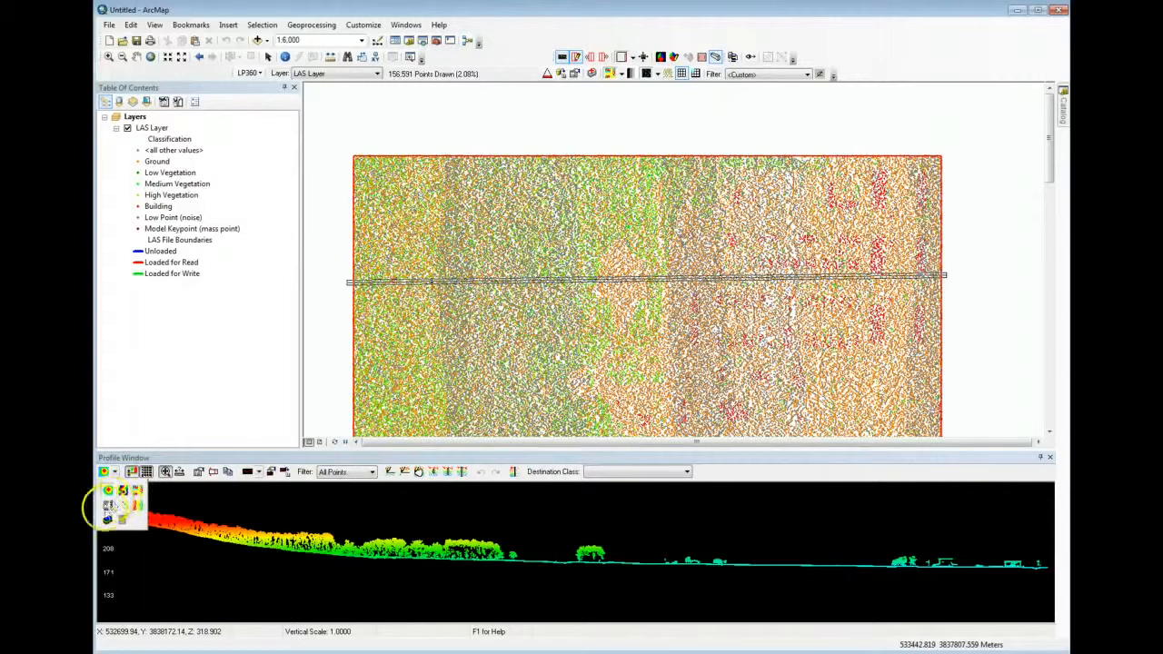
{"action": "left_click", "coordinate": [124, 491]}
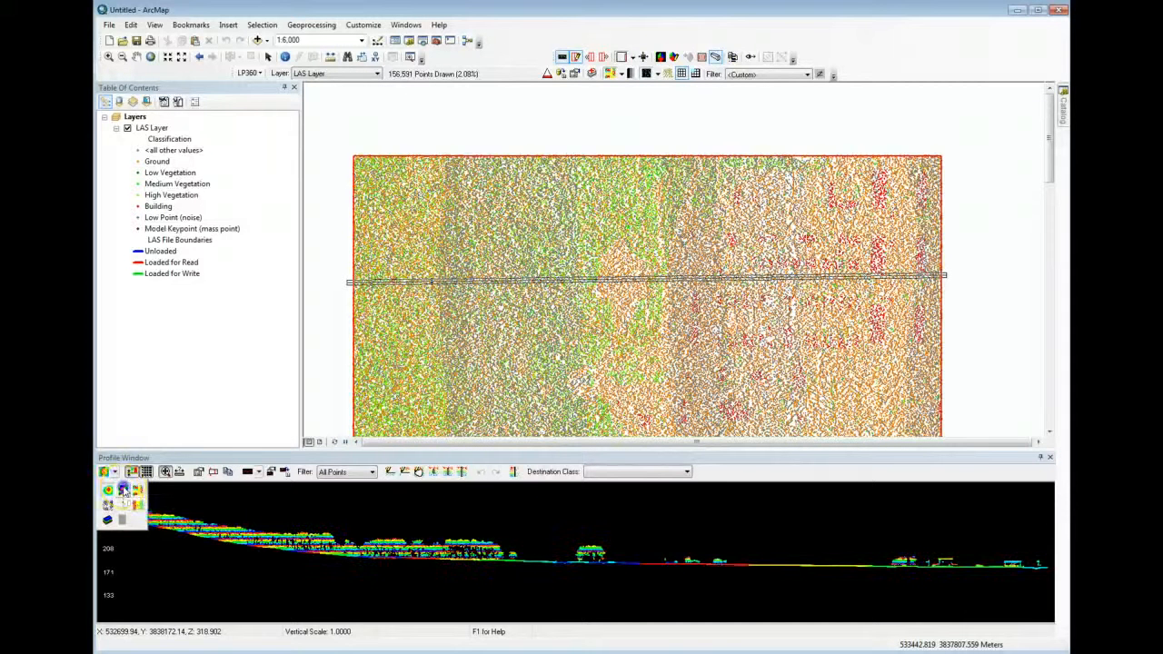
{"action": "left_click", "coordinate": [115, 473]}
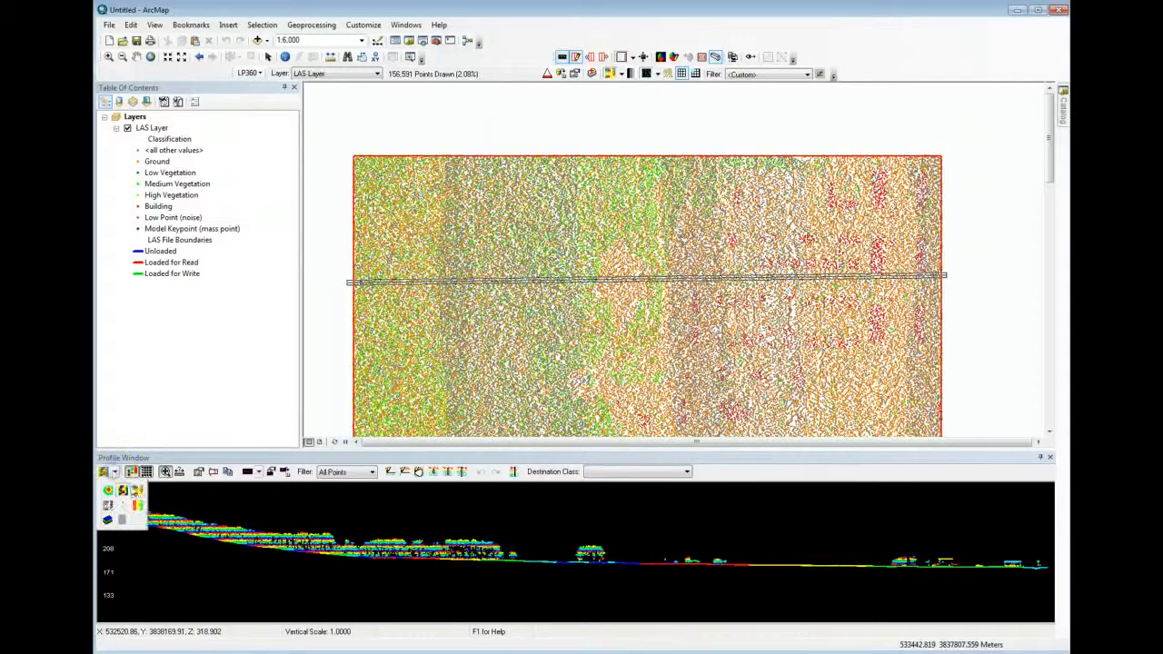
{"action": "left_click", "coordinate": [136, 490]}
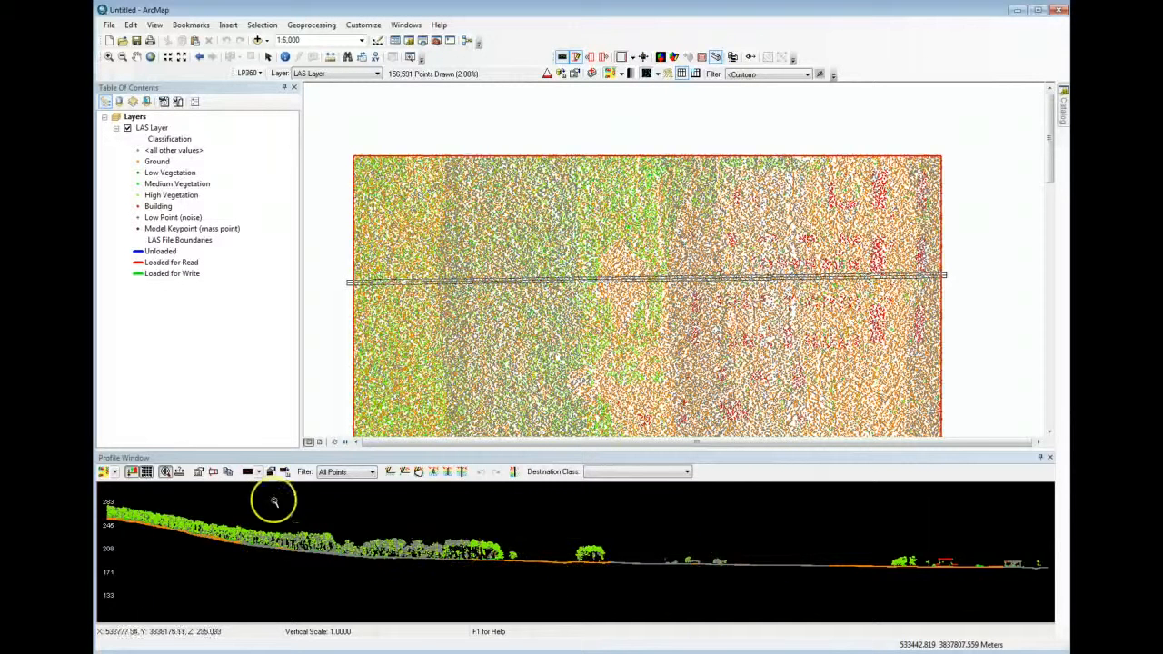
Step the profile line north and south across the tile to examine the changing cross-section of vegetation, ground and buildings
{"action": "left_click", "coordinate": [659, 544]}
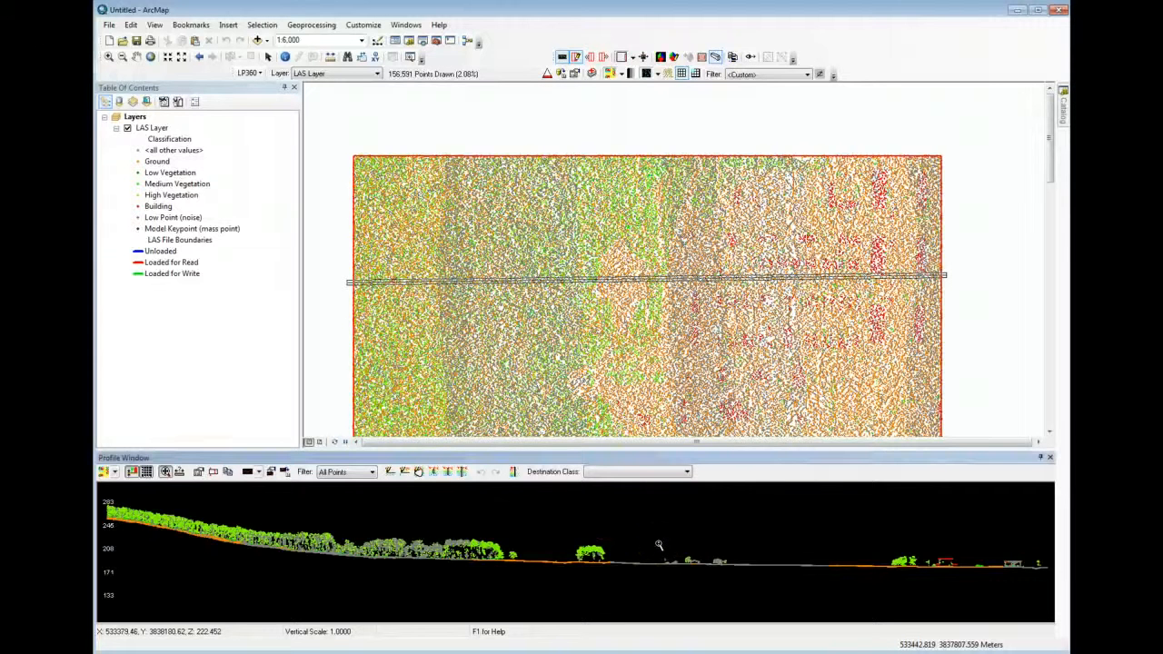
{"action": "key", "text": "Up"}
{"action": "key", "text": "Up"}
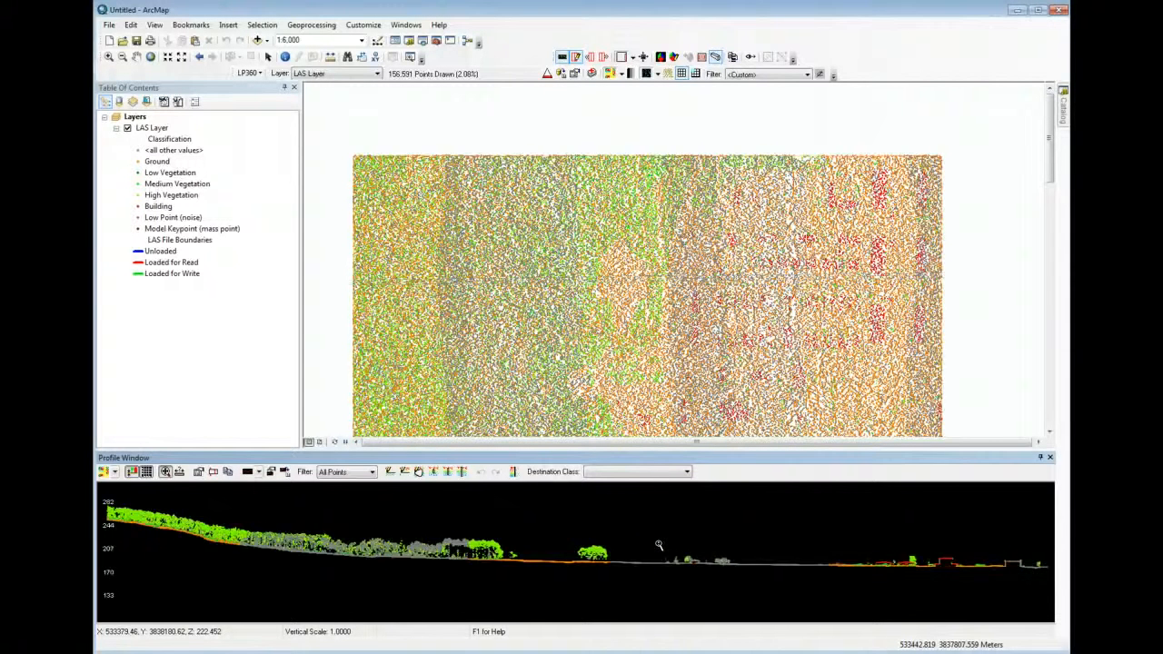
{"action": "key", "text": "Down"}
{"action": "key", "text": "Down"}
{"action": "key", "text": "Down"}
{"action": "key", "text": "Down"}
{"action": "key", "text": "Down"}
{"action": "key", "text": "Down"}
{"action": "key", "text": "Down"}
{"action": "key", "text": "Down"}
{"action": "key", "text": "Down"}
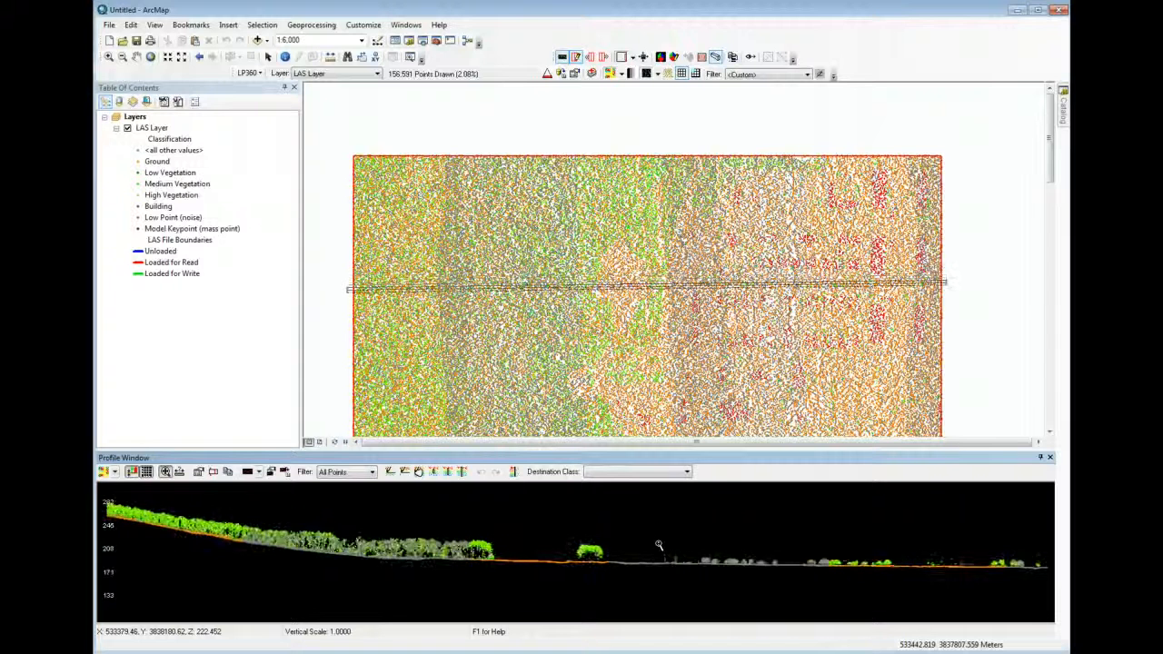
{"action": "key", "text": "Down"}
{"action": "key", "text": "Down"}
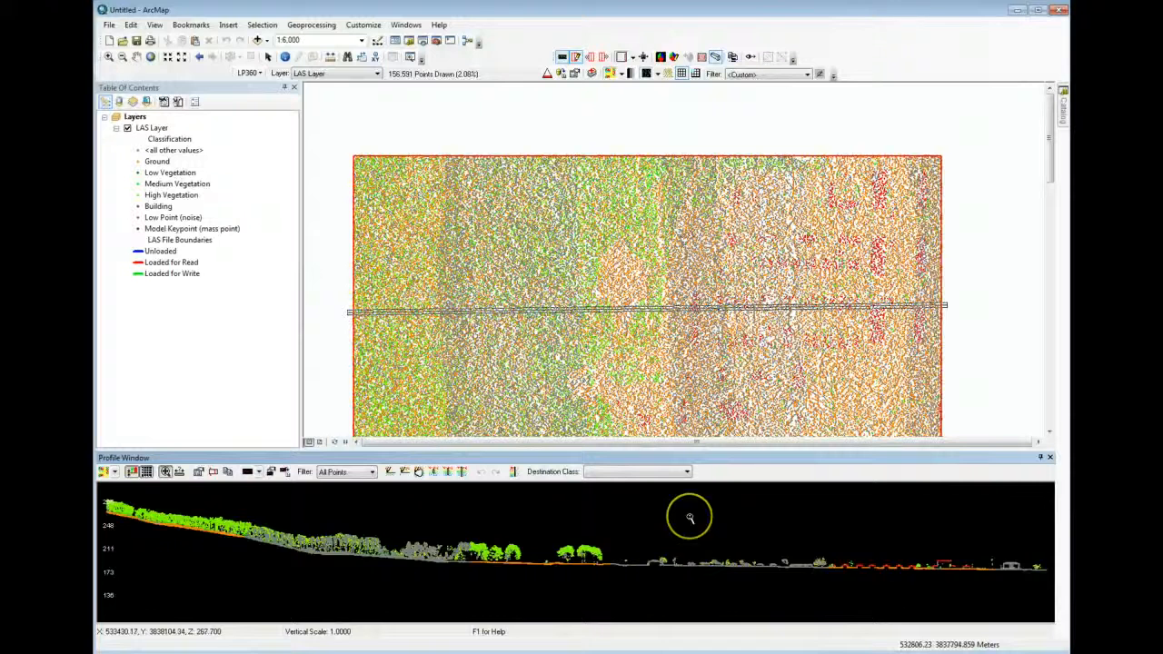
{"action": "key", "text": "Down"}
{"action": "key", "text": "Down"}
{"action": "key", "text": "Down"}
{"action": "key", "text": "Down"}
{"action": "key", "text": "Down"}
{"action": "key", "text": "Down"}
{"action": "key", "text": "Down"}
{"action": "key", "text": "Down"}
{"action": "key", "text": "Down"}
{"action": "key", "text": "Down"}
{"action": "key", "text": "Down"}
{"action": "key", "text": "Down"}
{"action": "key", "text": "Down"}
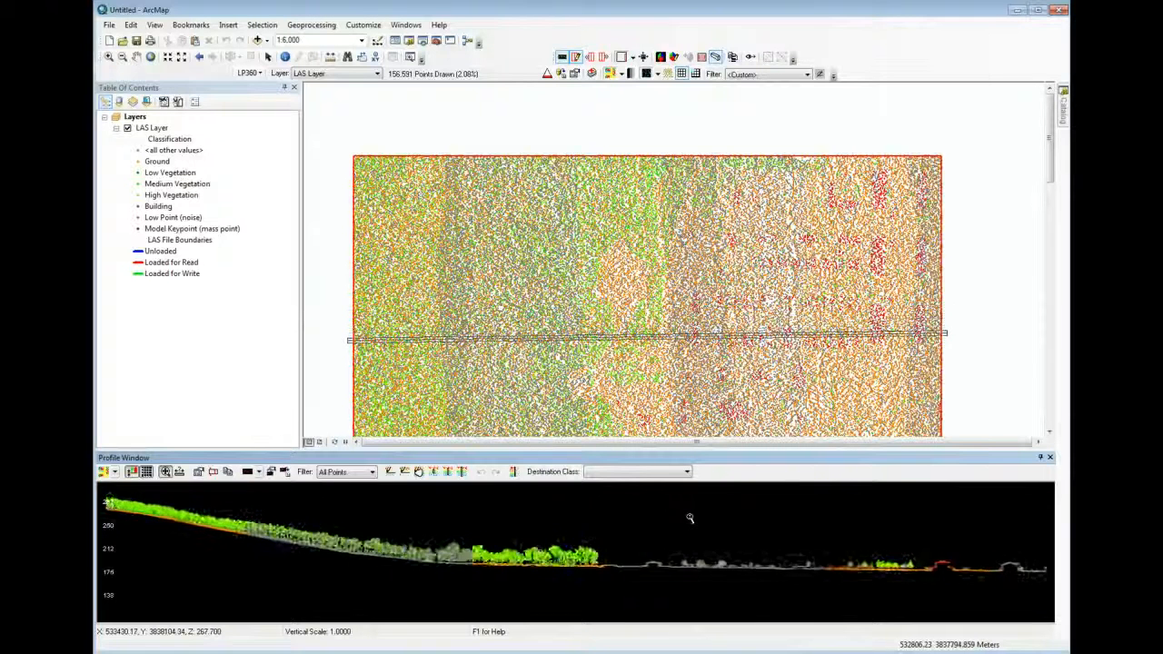
{"action": "key", "text": "Up"}
{"action": "key", "text": "Up"}
{"action": "key", "text": "Up"}
{"action": "key", "text": "Up"}
{"action": "key", "text": "Up"}
{"action": "key", "text": "Up"}
{"action": "key", "text": "Up"}
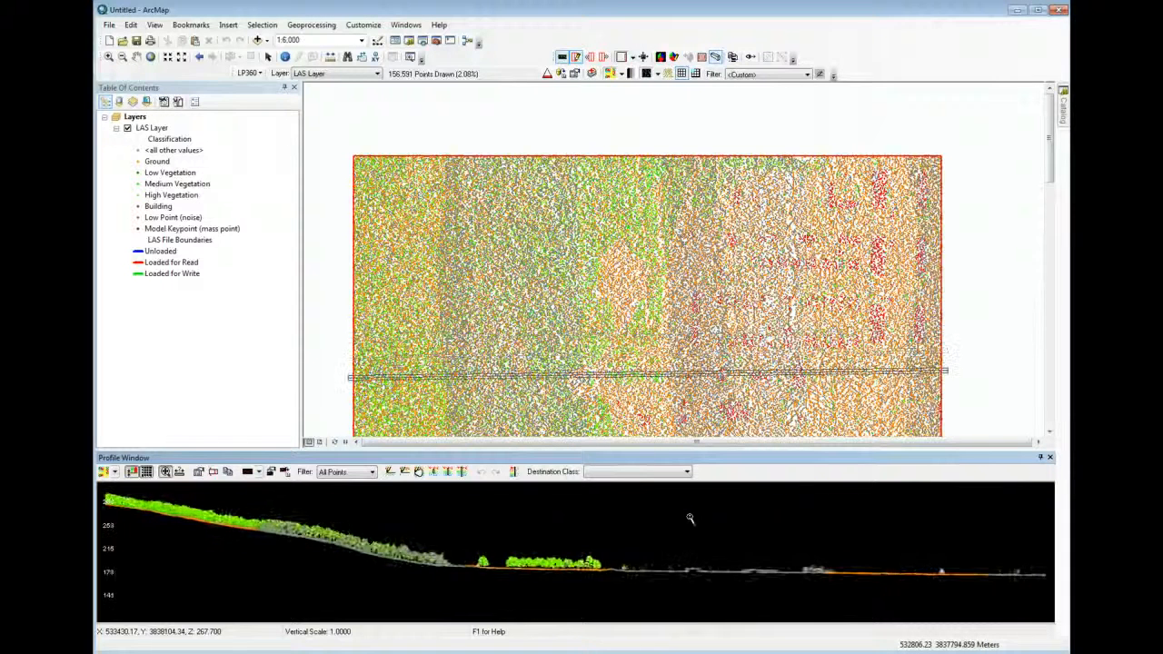
{"action": "key", "text": "Up"}
{"action": "key", "text": "Up"}
{"action": "key", "text": "Up"}
{"action": "key", "text": "Up"}
{"action": "key", "text": "Up"}
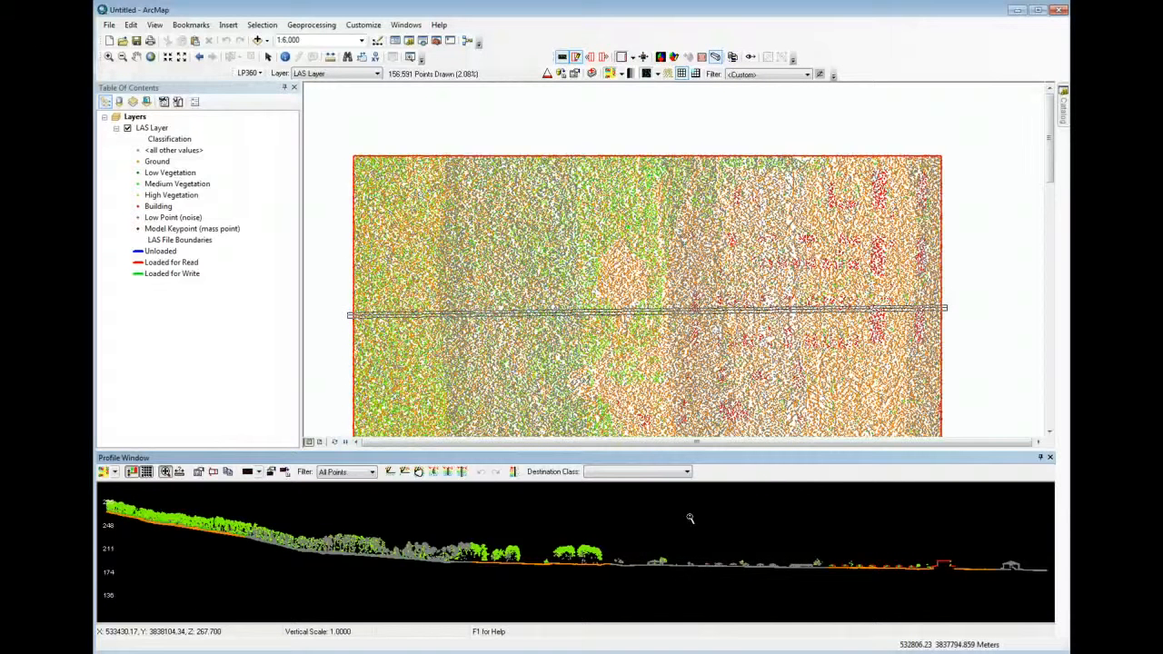
Rotate the profile line slightly both ways and shift it north and south to compare the cross-sections
{"action": "key", "text": "Left"}
{"action": "key", "text": "Left"}
{"action": "key", "text": "Left"}
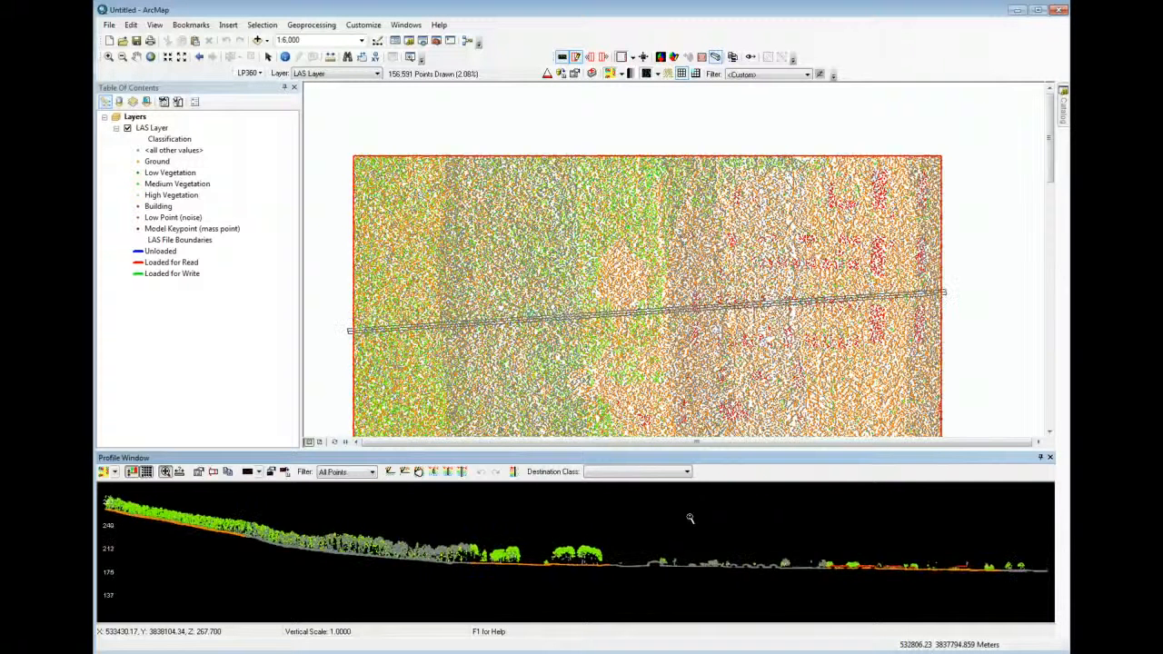
{"action": "key", "text": "Right"}
{"action": "key", "text": "Right"}
{"action": "key", "text": "Right"}
{"action": "key", "text": "Right"}
{"action": "key", "text": "Right"}
{"action": "key", "text": "Right"}
{"action": "key", "text": "Right"}
{"action": "key", "text": "Right"}
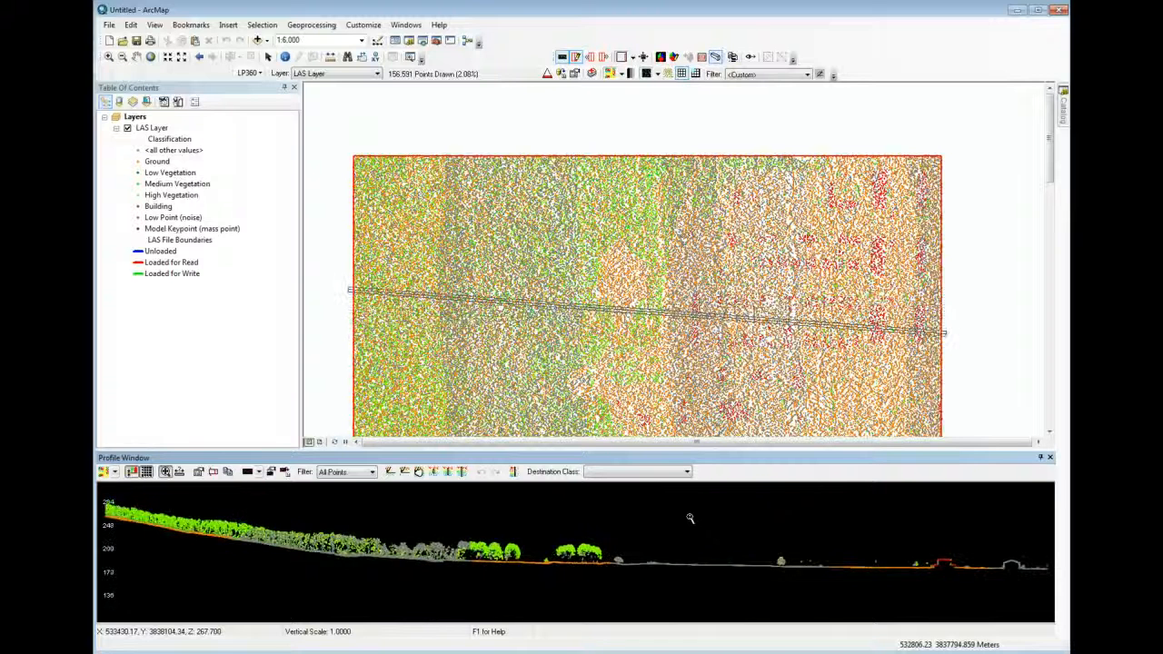
{"action": "key", "text": "Left"}
{"action": "key", "text": "Left"}
{"action": "key", "text": "Left"}
{"action": "key", "text": "Left"}
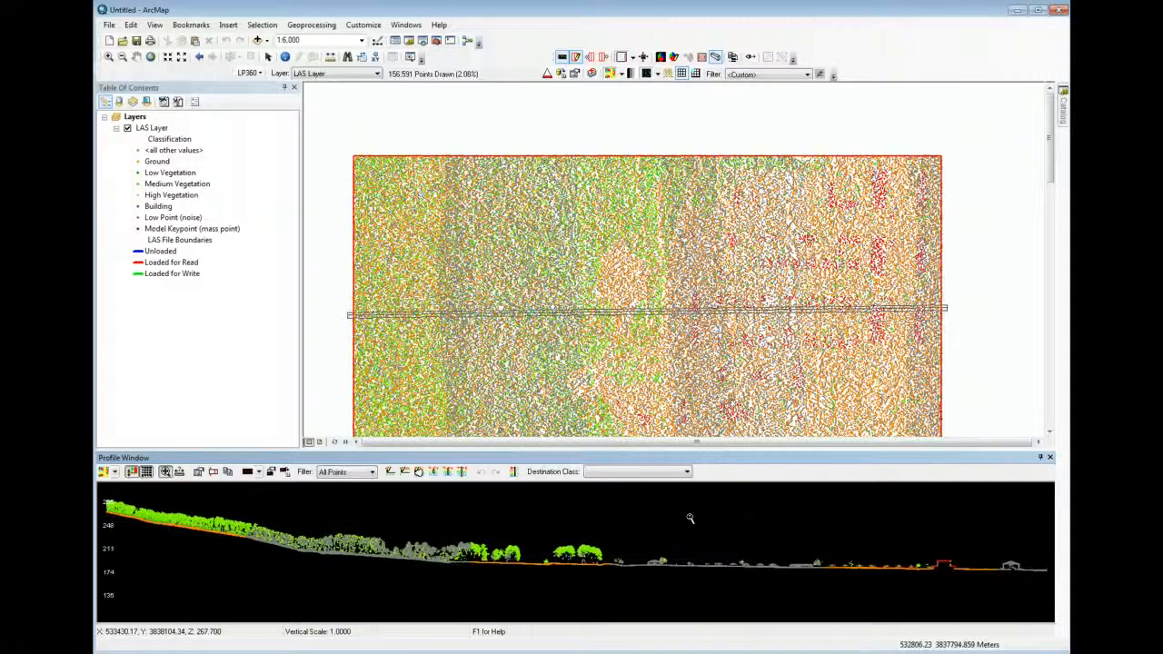
{"action": "key", "text": "Right"}
{"action": "key", "text": "Right"}
{"action": "key", "text": "Right"}
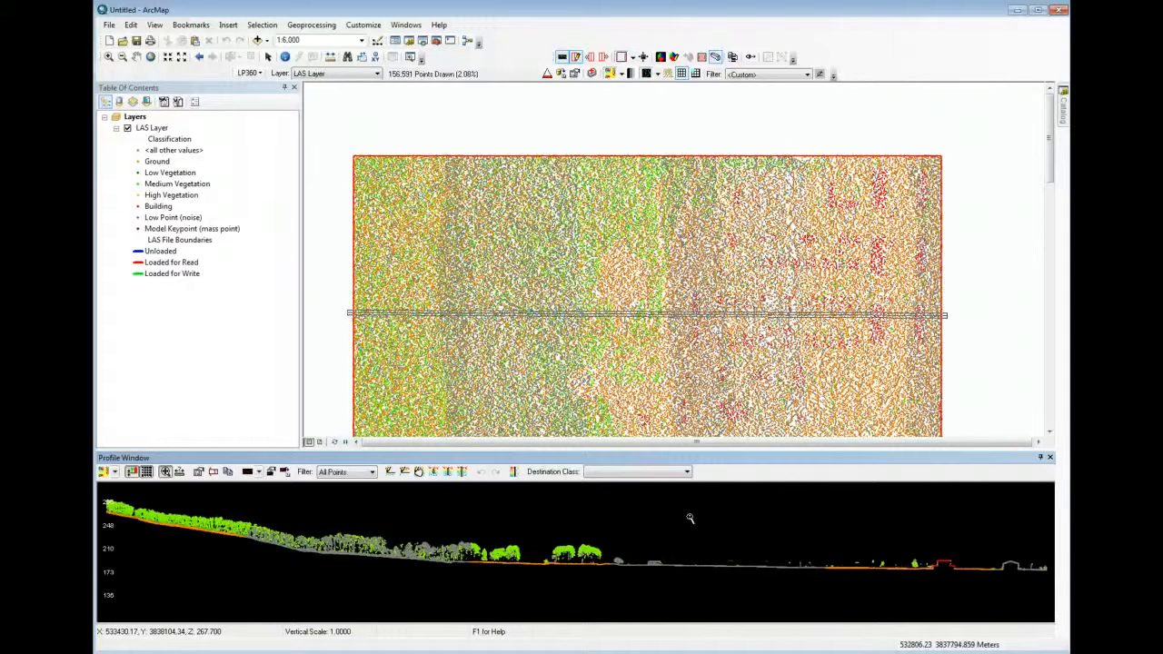
{"action": "key", "text": "Left"}
{"action": "key", "text": "Up"}
{"action": "key", "text": "Up"}
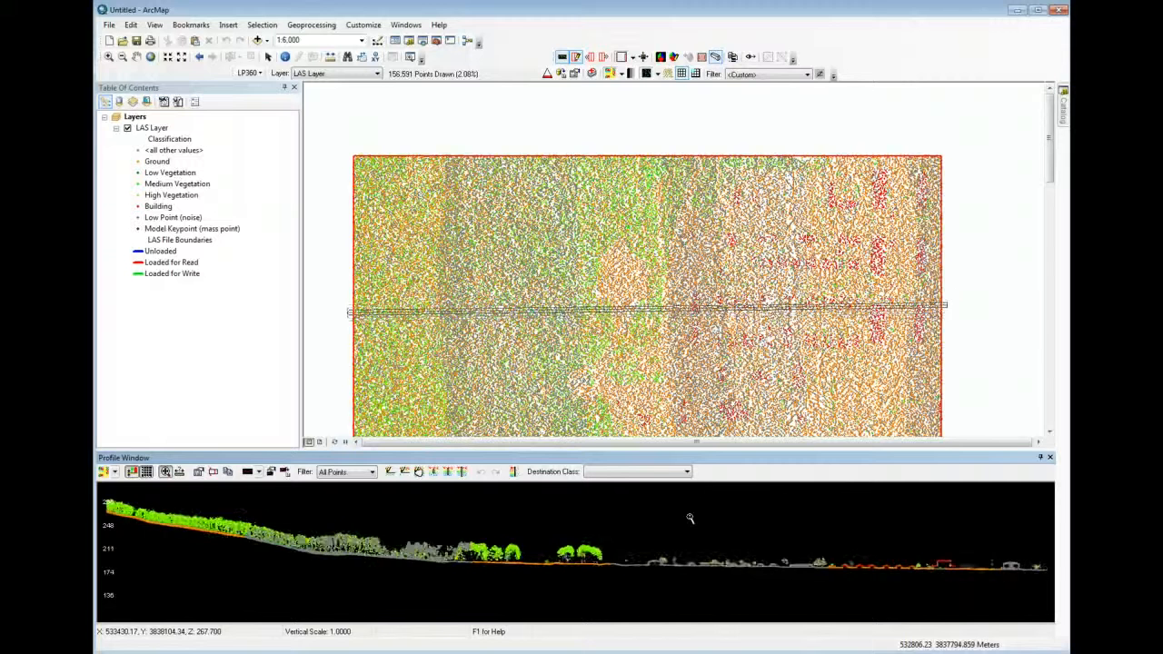
{"action": "key", "text": "Down"}
{"action": "key", "text": "Down"}
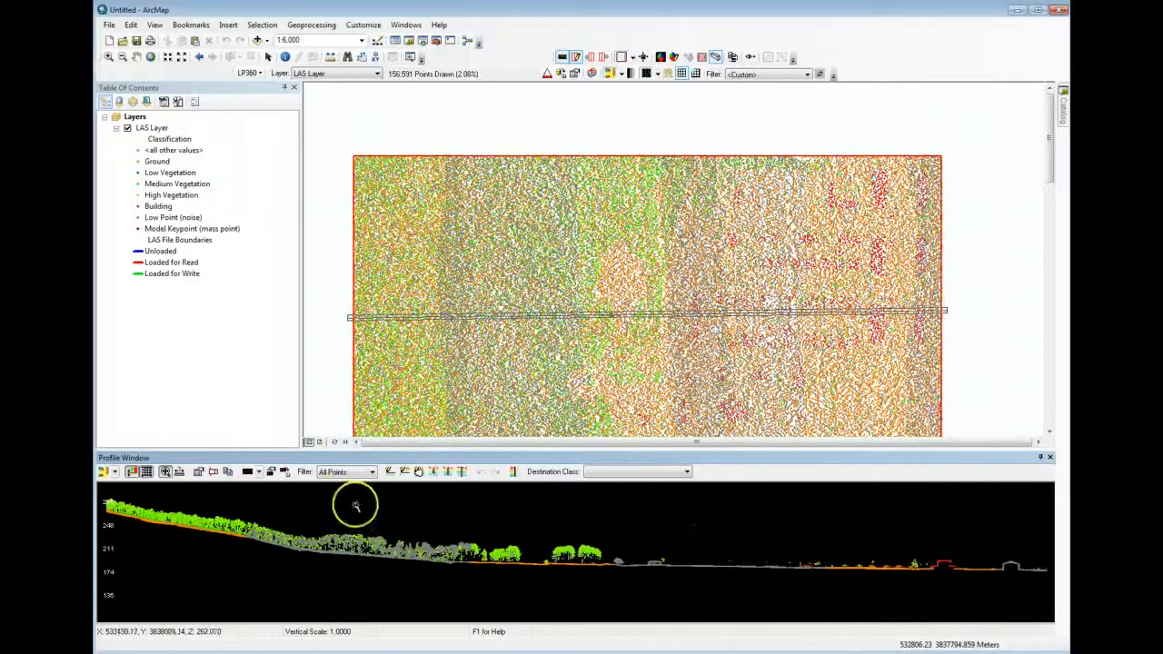
Toggle the profile's graticules off and on, leaving them displayed
{"action": "left_click", "coordinate": [145, 474]}
{"action": "left_click", "coordinate": [145, 474]}
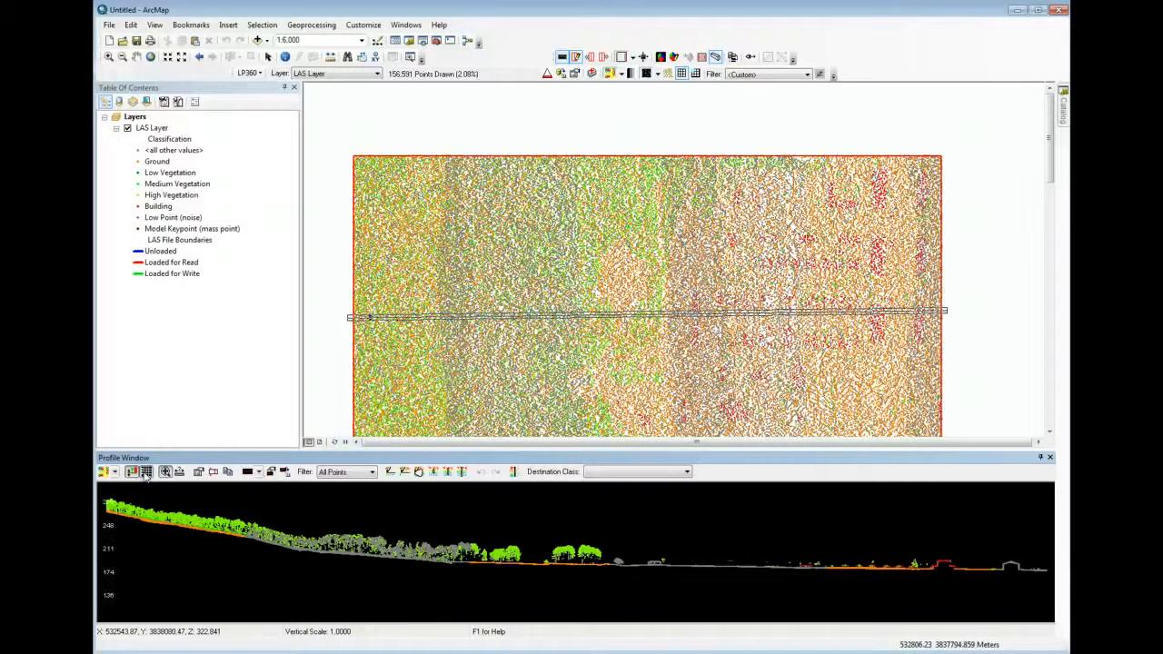
{"action": "left_click", "coordinate": [145, 473]}
{"action": "left_click", "coordinate": [146, 473]}
Zoom the profile in and out around the trees and step its line slightly north to inspect the cross-section
{"action": "scroll", "coordinate": [449, 566], "scroll_direction": "down", "scroll_amount": 2}
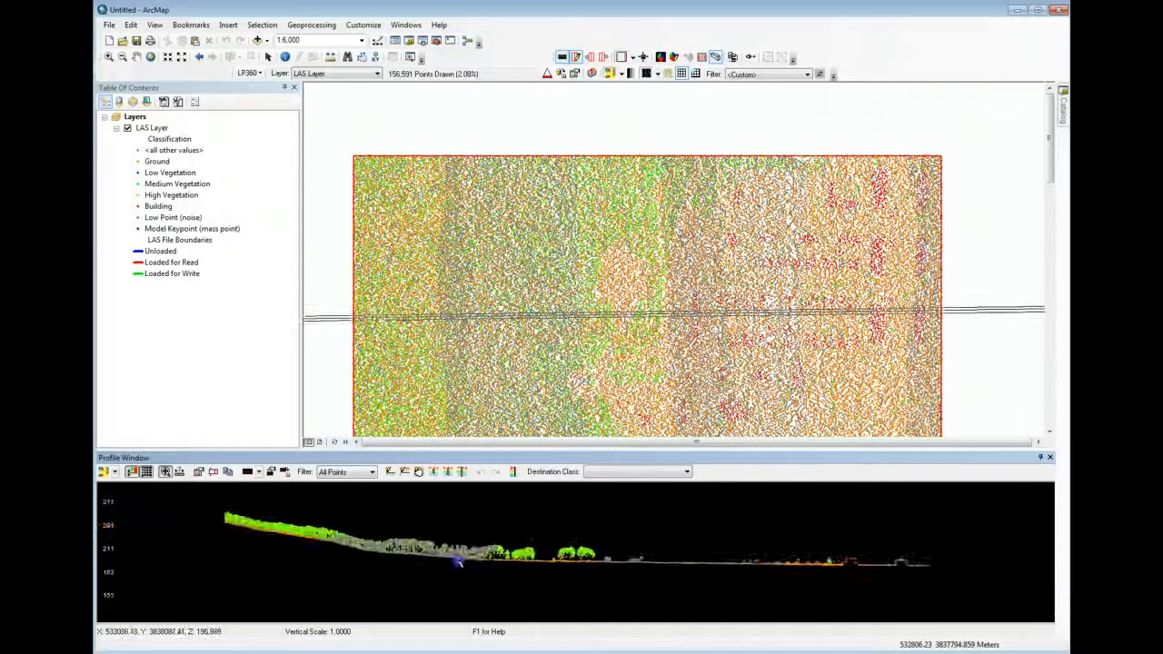
{"action": "scroll", "coordinate": [459, 563], "scroll_direction": "up", "scroll_amount": 3}
{"action": "scroll", "coordinate": [472, 563], "scroll_direction": "down", "scroll_amount": 1}
{"action": "scroll", "coordinate": [481, 563], "scroll_direction": "up", "scroll_amount": 2}
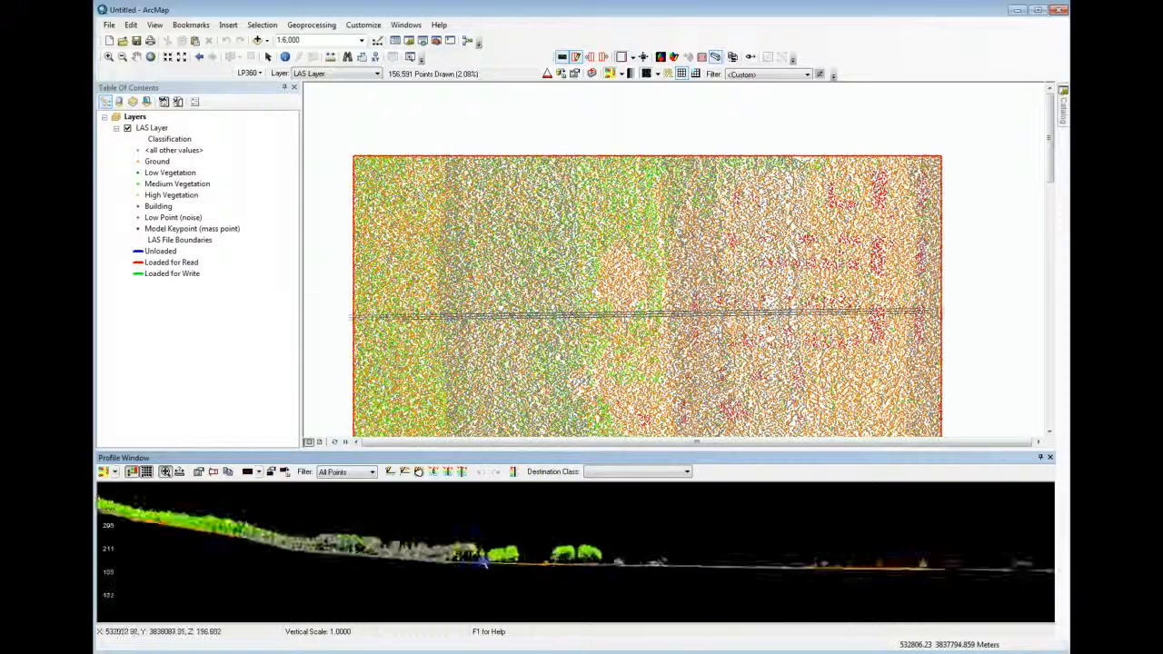
{"action": "scroll", "coordinate": [486, 563], "scroll_direction": "up", "scroll_amount": 1}
{"action": "scroll", "coordinate": [489, 564], "scroll_direction": "down", "scroll_amount": 2}
{"action": "scroll", "coordinate": [494, 563], "scroll_direction": "up", "scroll_amount": 2}
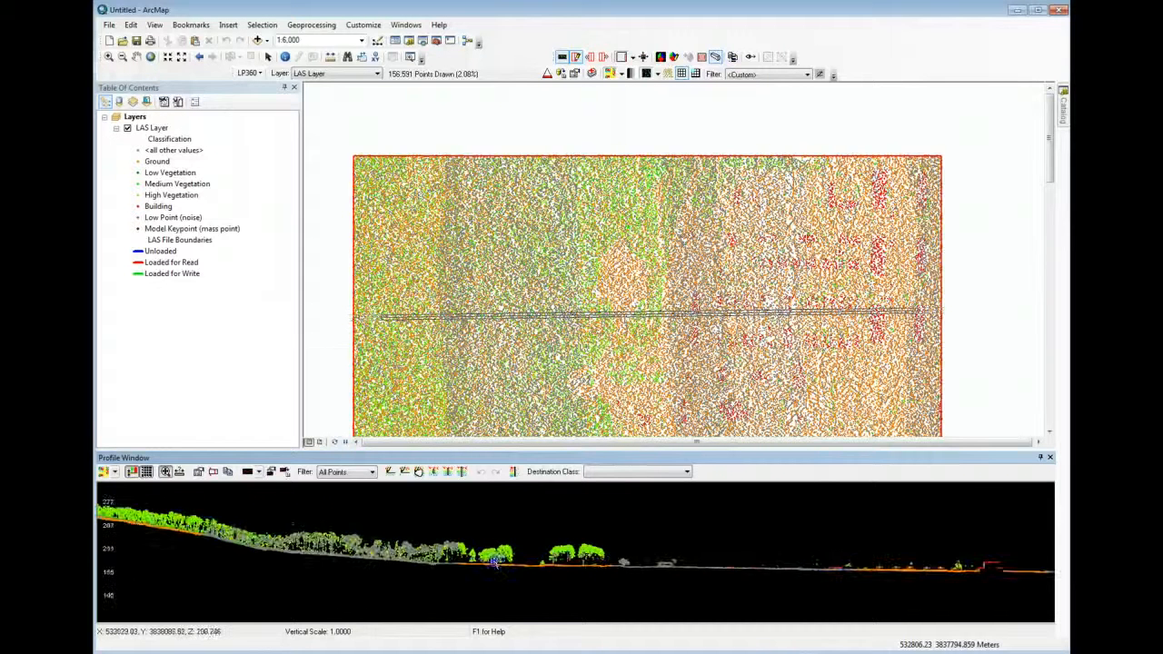
{"action": "key", "text": "Up"}
{"action": "key", "text": "Up"}
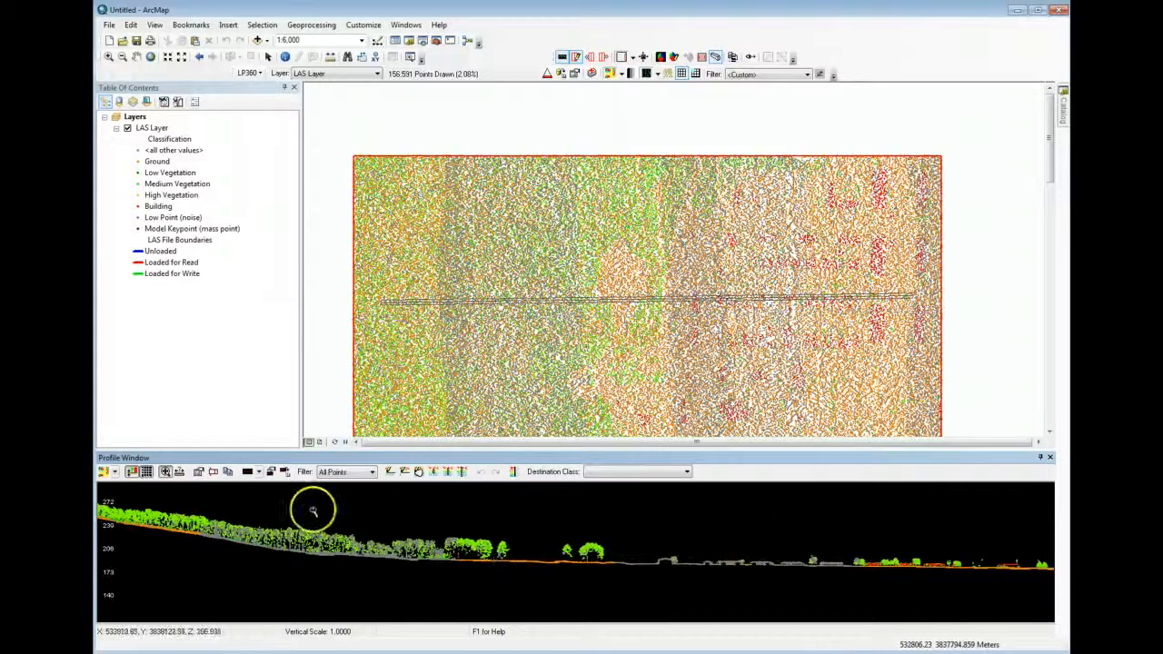
Try to set the profile depth to 2
{"action": "left_click", "coordinate": [213, 475]}
{"action": "left_click", "coordinate": [261, 492]}
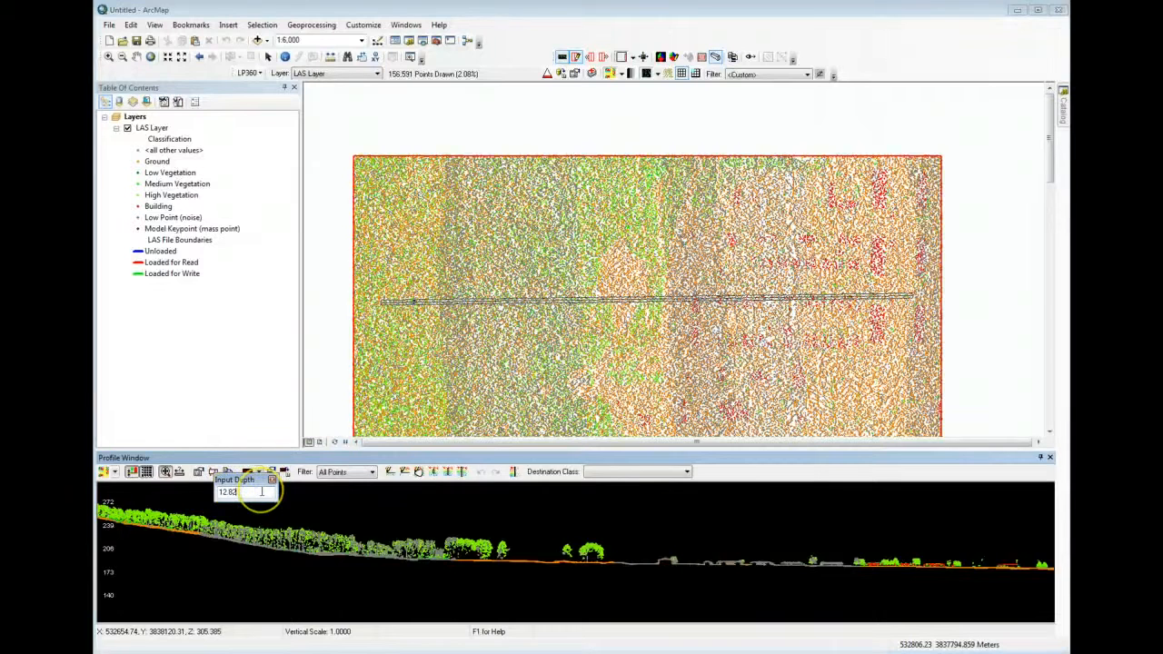
{"action": "key", "text": "BackSpace"}
{"action": "type", "text": "2"}
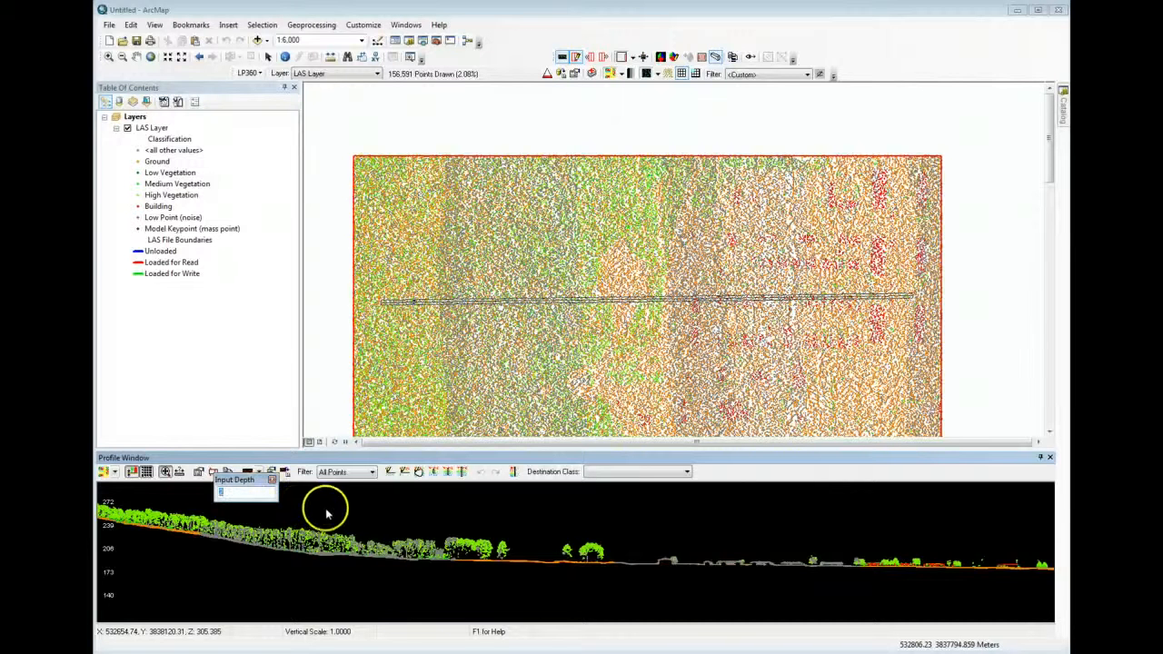
{"action": "key", "text": "Return"}
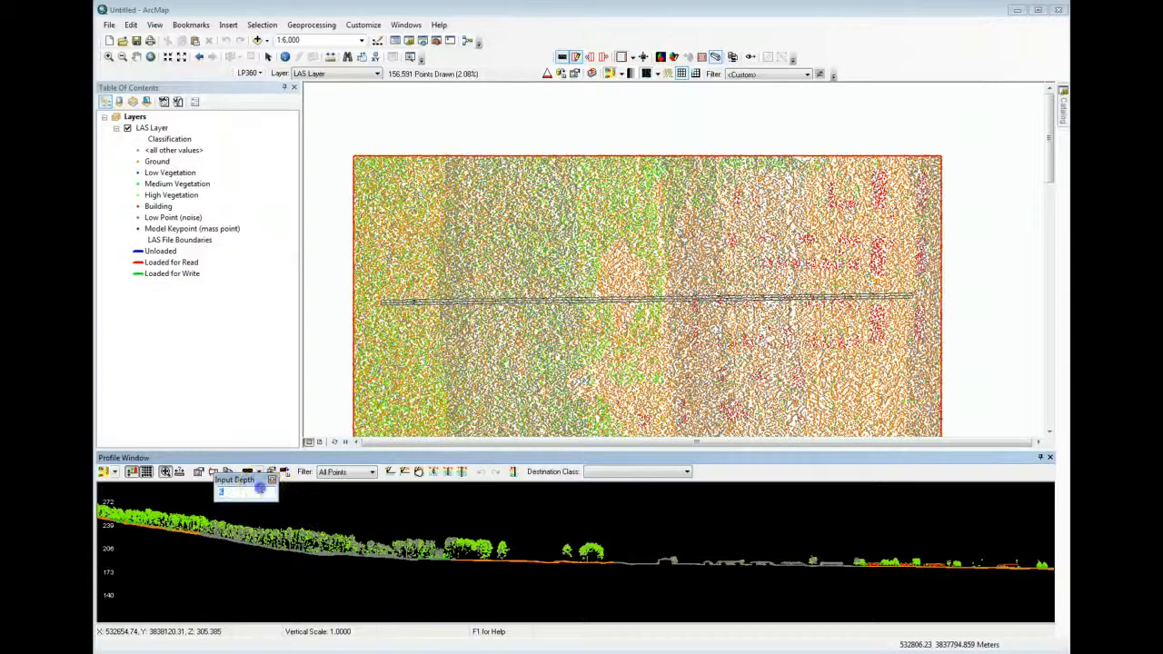
{"action": "left_click", "coordinate": [271, 480]}
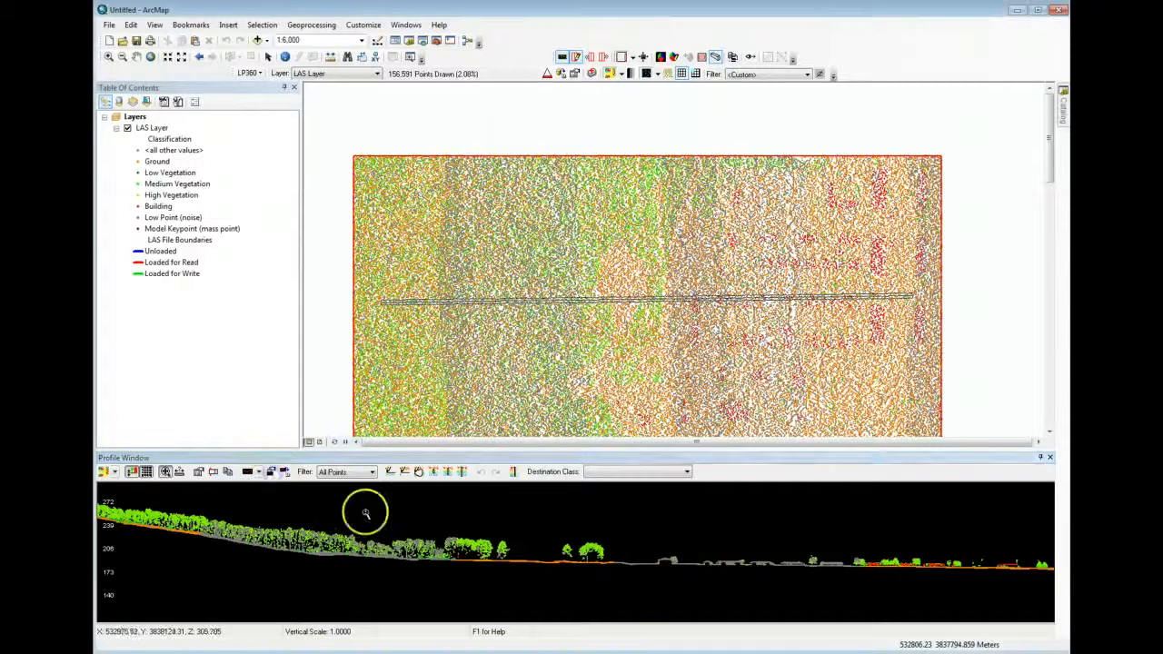
Step the profile line back and forth to review nearby cross-sections, and close the profile view
{"action": "key", "text": "Up"}
{"action": "key", "text": "Up"}
{"action": "key", "text": "Up"}
{"action": "key", "text": "Up"}
{"action": "key", "text": "Down"}
{"action": "key", "text": "Down"}
{"action": "key", "text": "Down"}
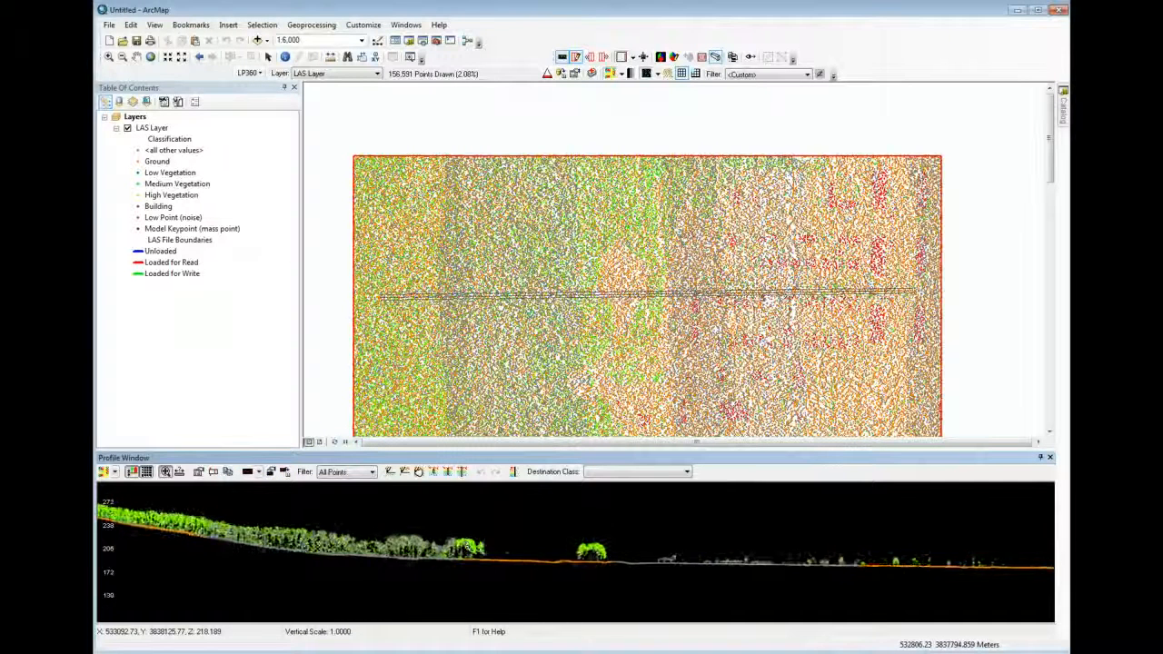
{"action": "key", "text": "Down"}
{"action": "key", "text": "Down"}
{"action": "key", "text": "Up"}
{"action": "key", "text": "Up"}
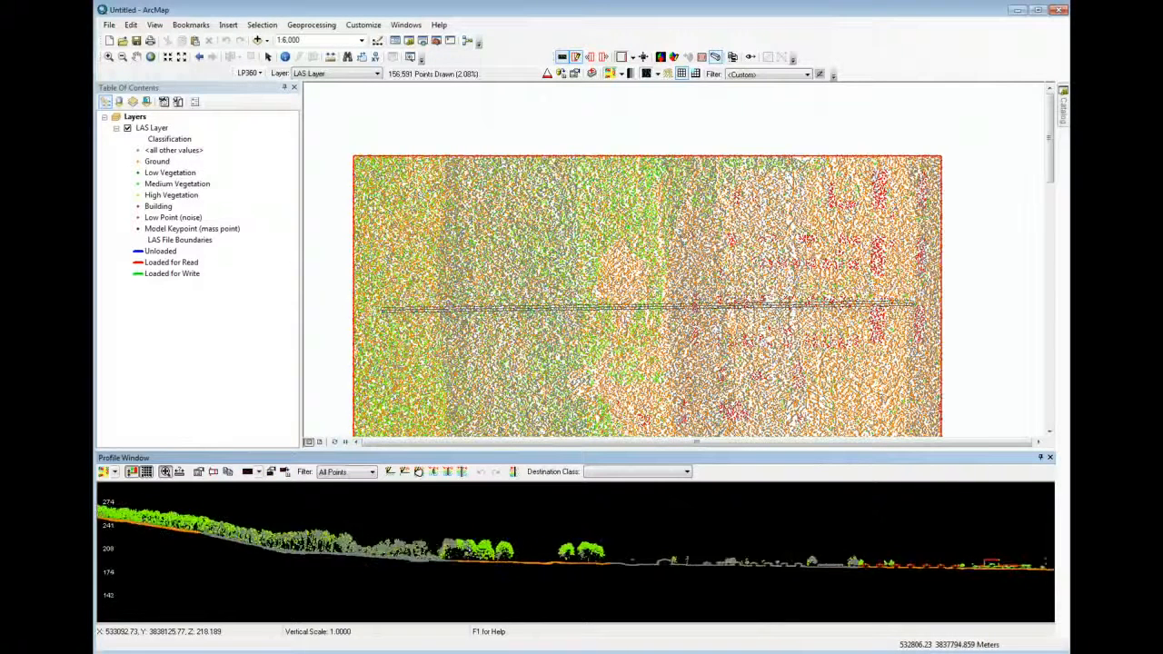
{"action": "key", "text": "Down"}
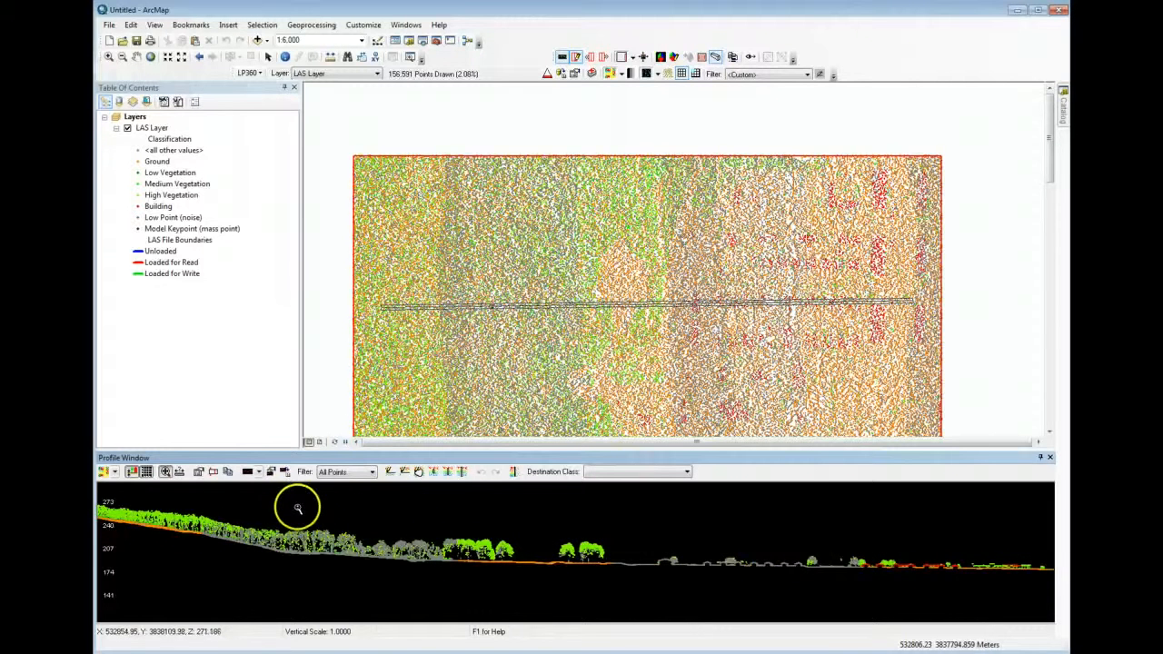
{"action": "left_click", "coordinate": [1047, 458]}
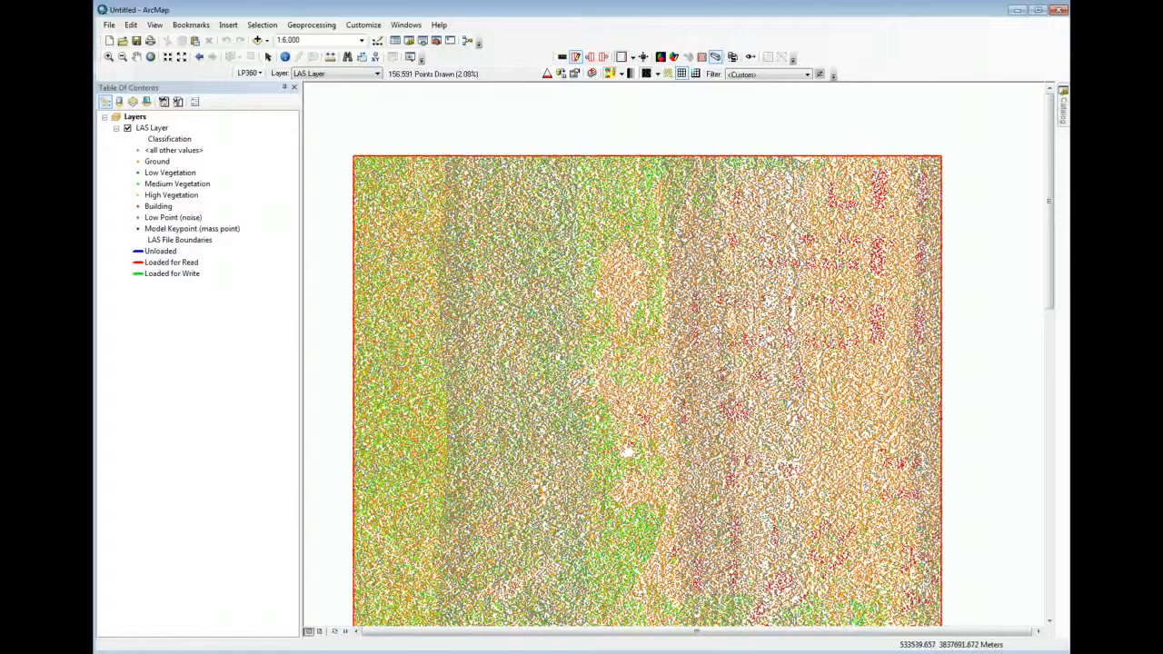
{"action": "scroll", "coordinate": [747, 423], "scroll_direction": "down", "scroll_amount": 1}
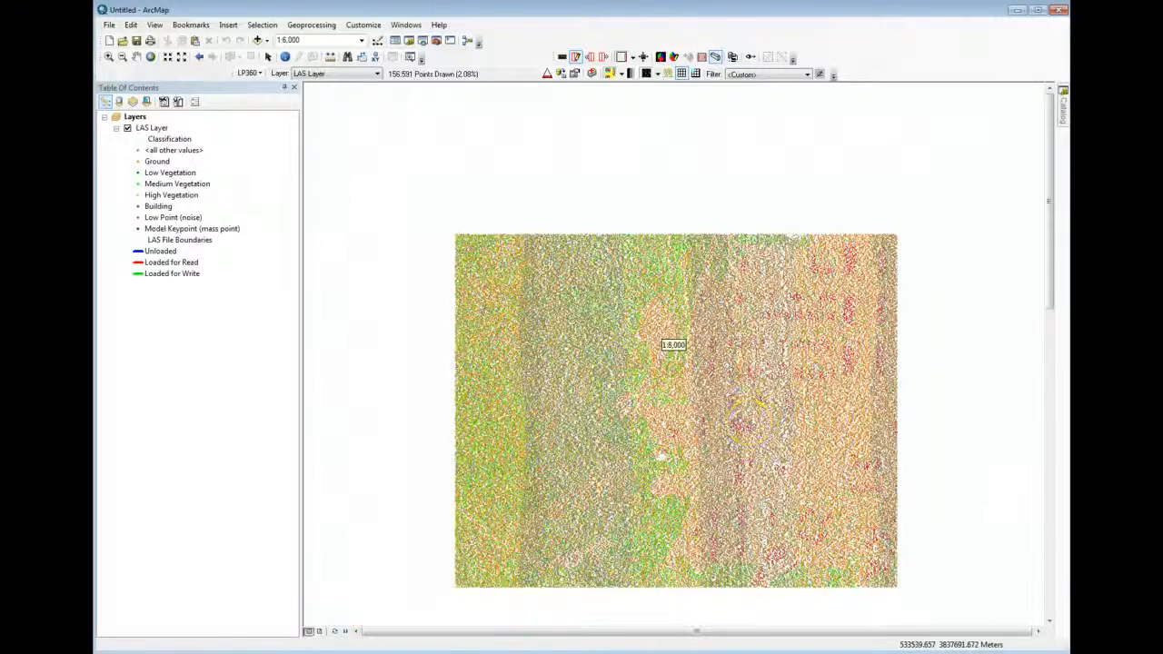